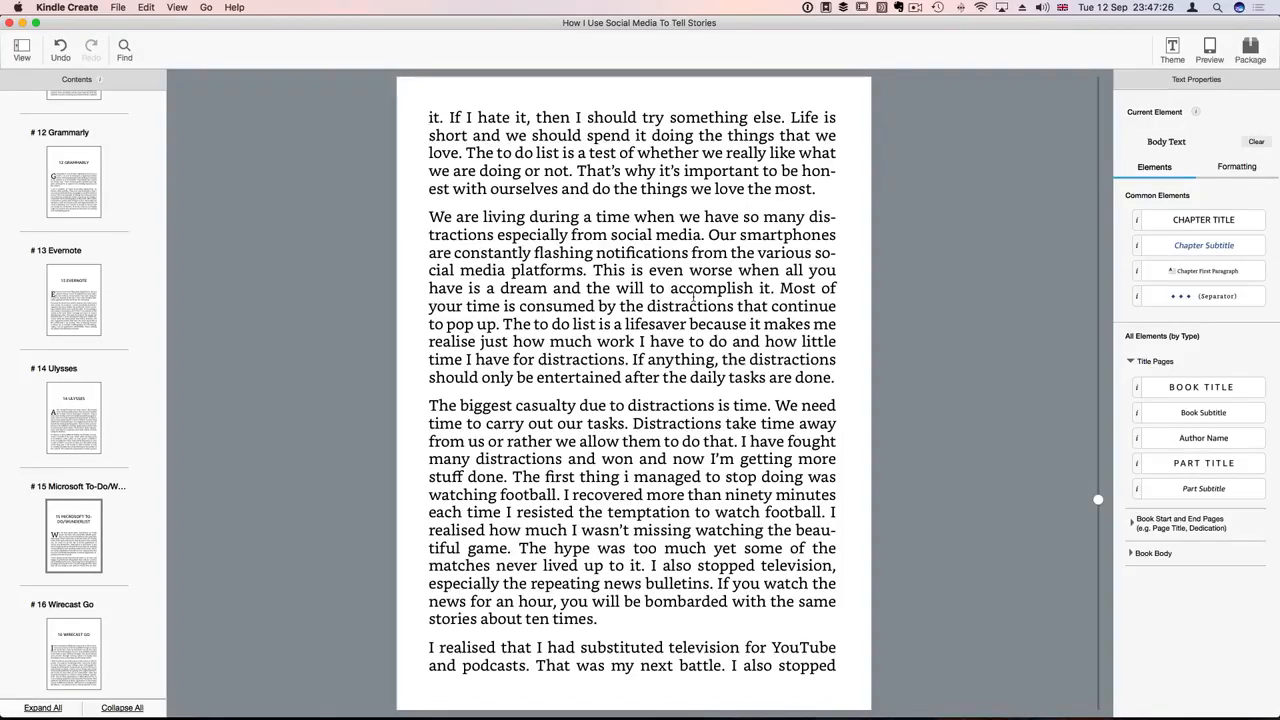
# Step: Switch to Kindle Create from Launchpad and look back through the chapter 15 pages and the book's contents list
pyautogui.press('F4')
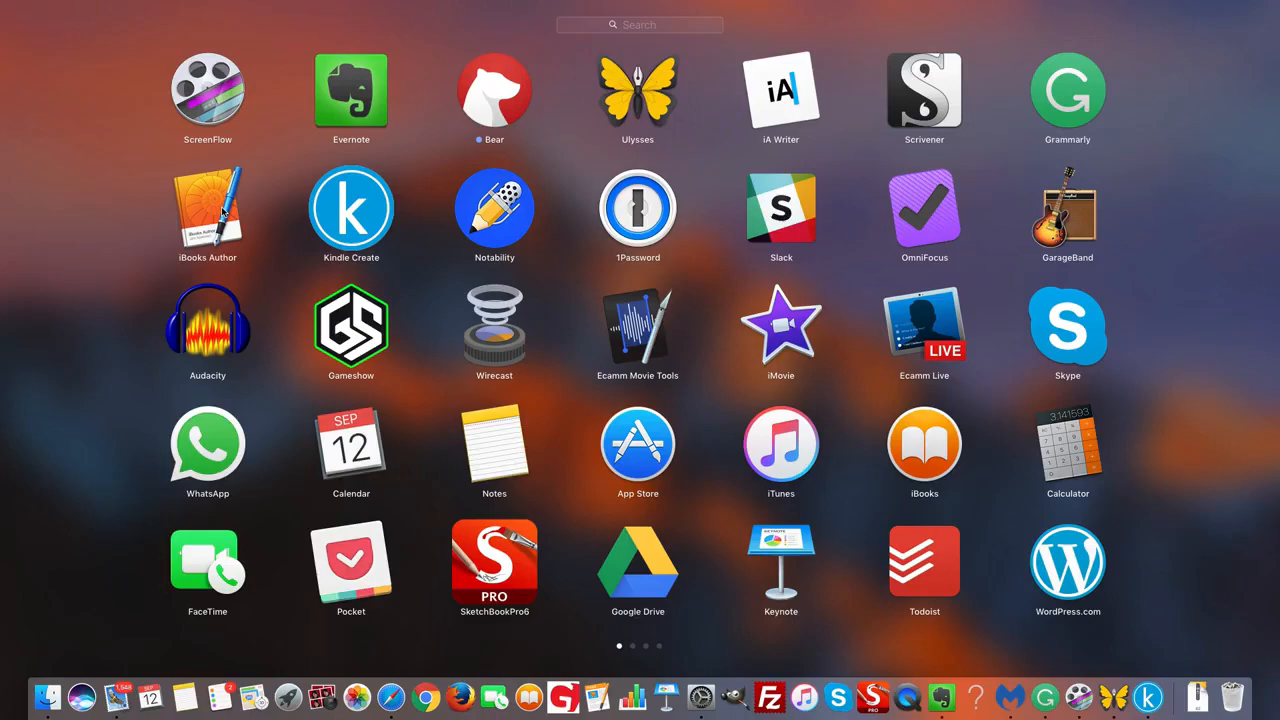
pyautogui.click(358, 218)
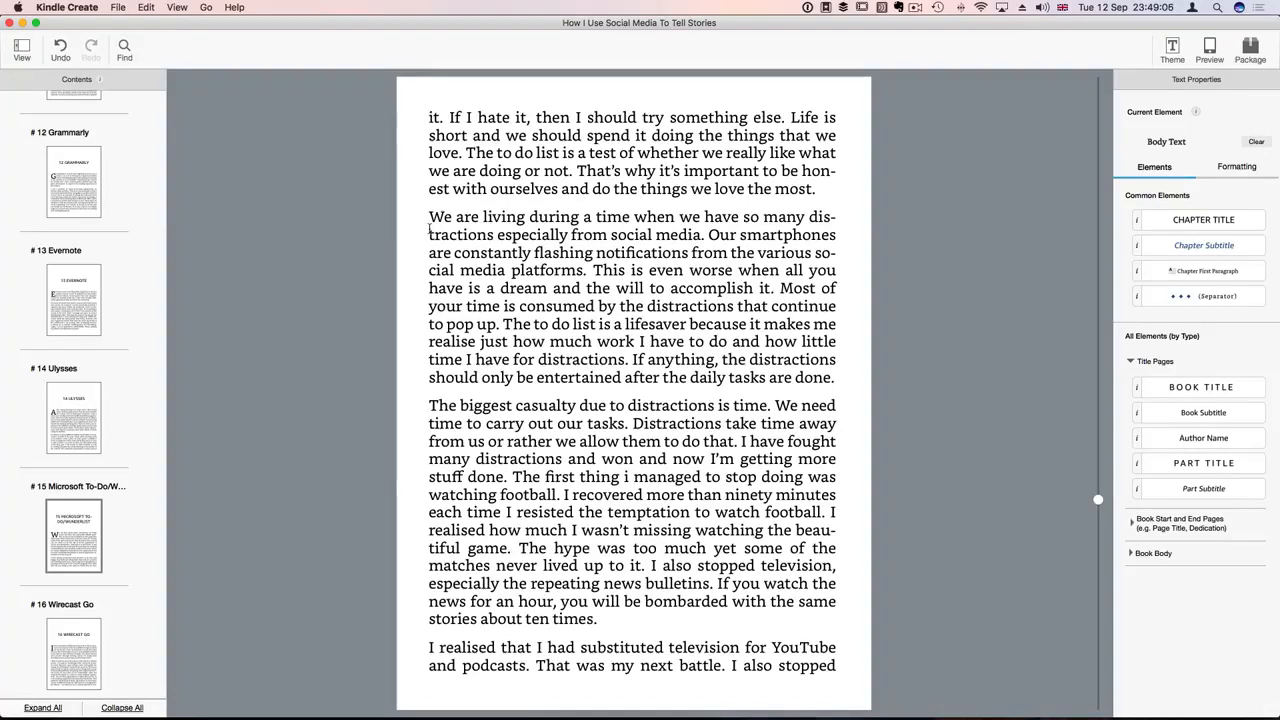
pyautogui.scroll(5, 432, 228)
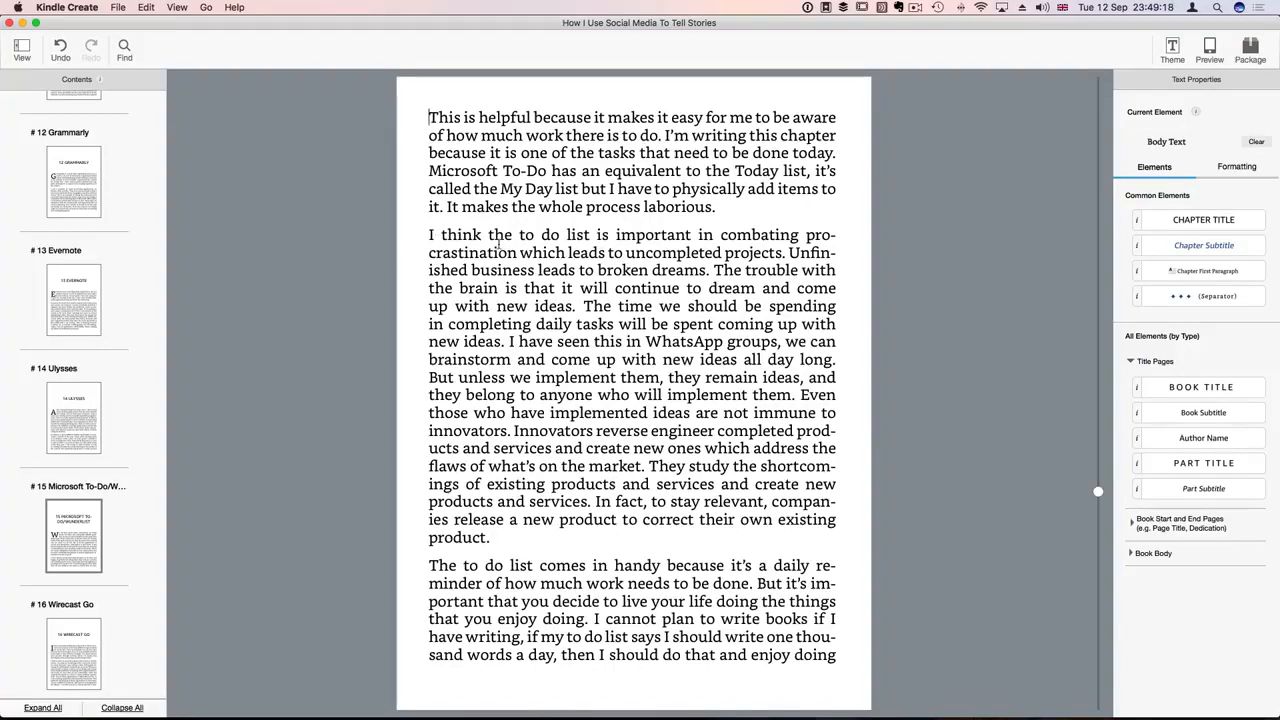
pyautogui.scroll(1, 499, 243)
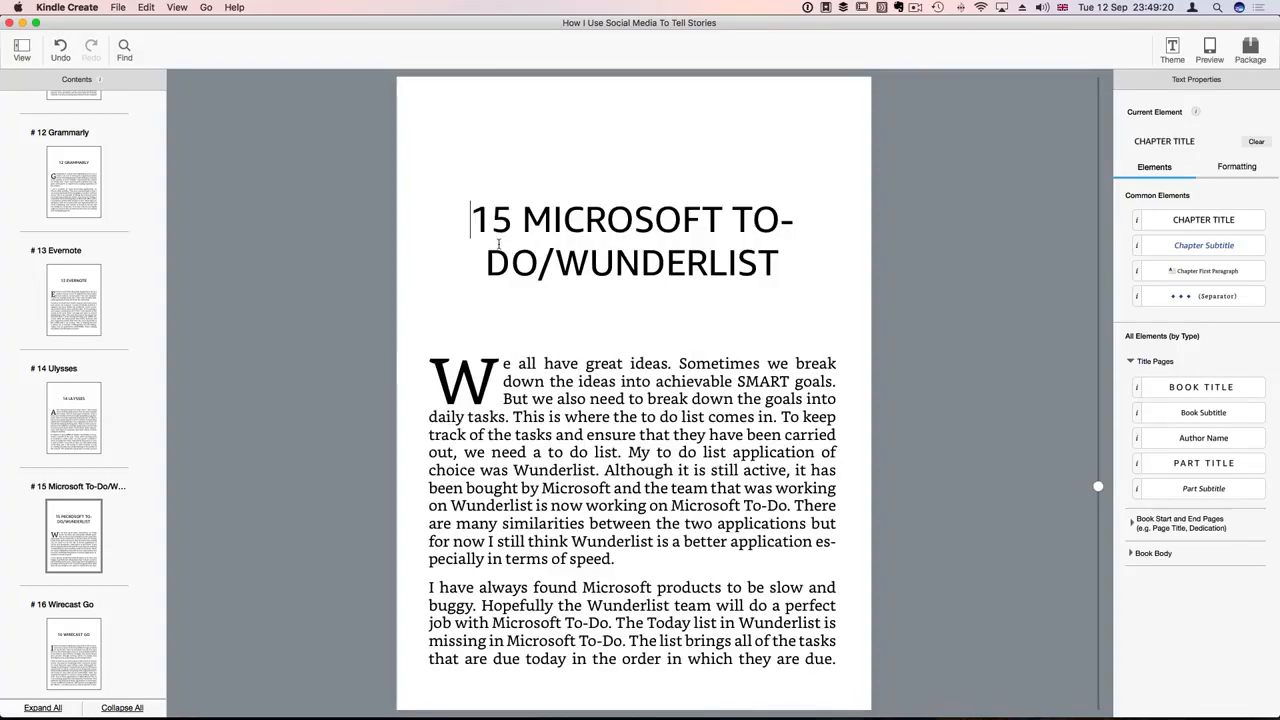
pyautogui.scroll(1, 499, 243)
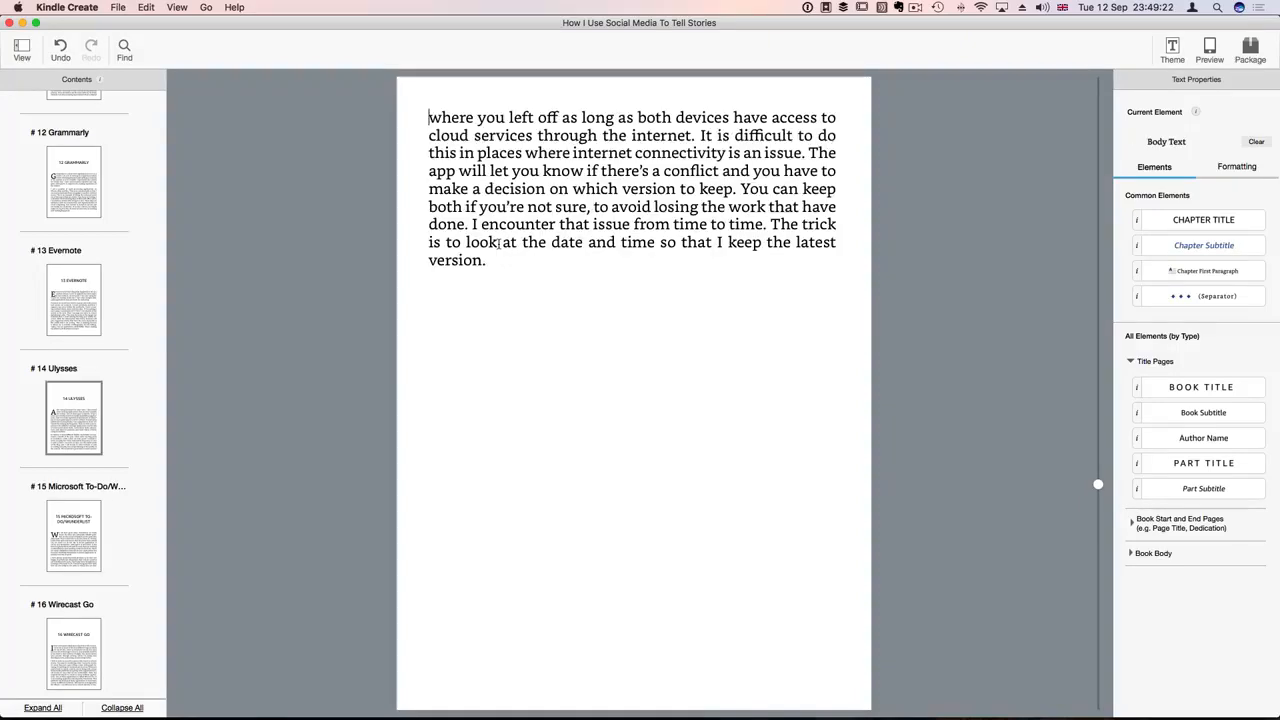
pyautogui.scroll(-1, 75, 410)
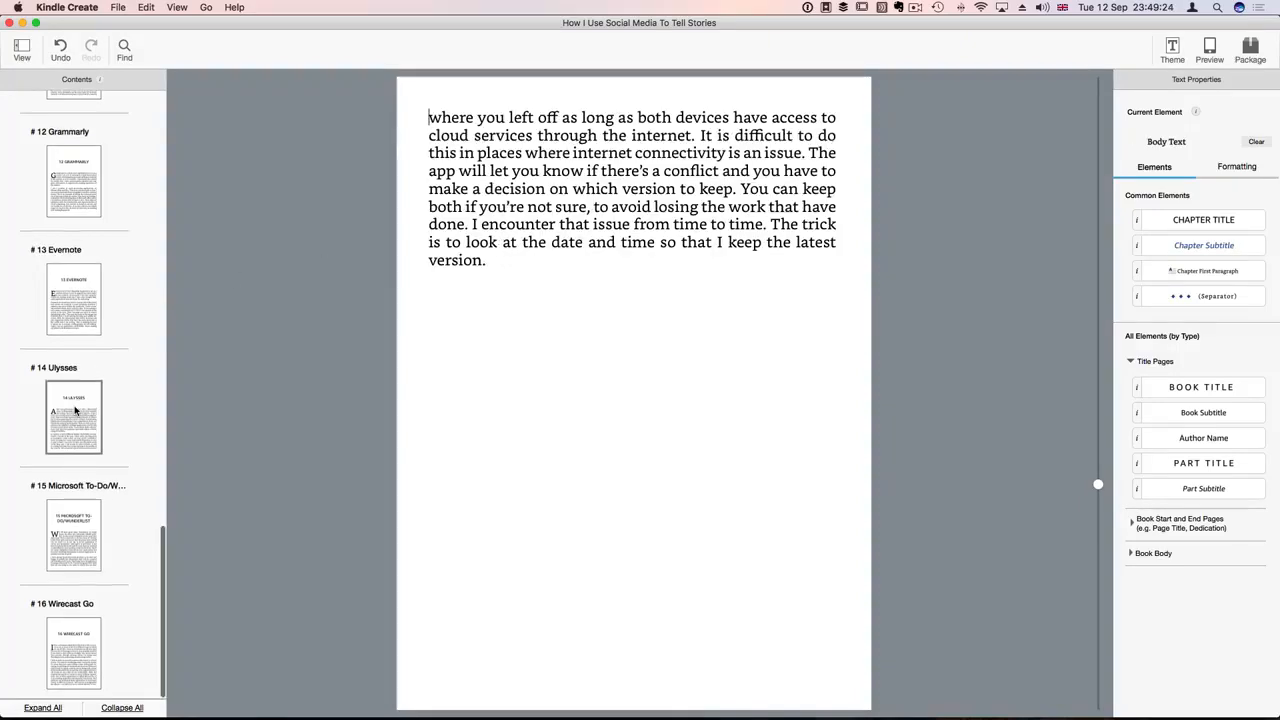
pyautogui.scroll(15, 75, 410)
pyautogui.scroll(-15, 75, 410)
pyautogui.scroll(15, 75, 410)
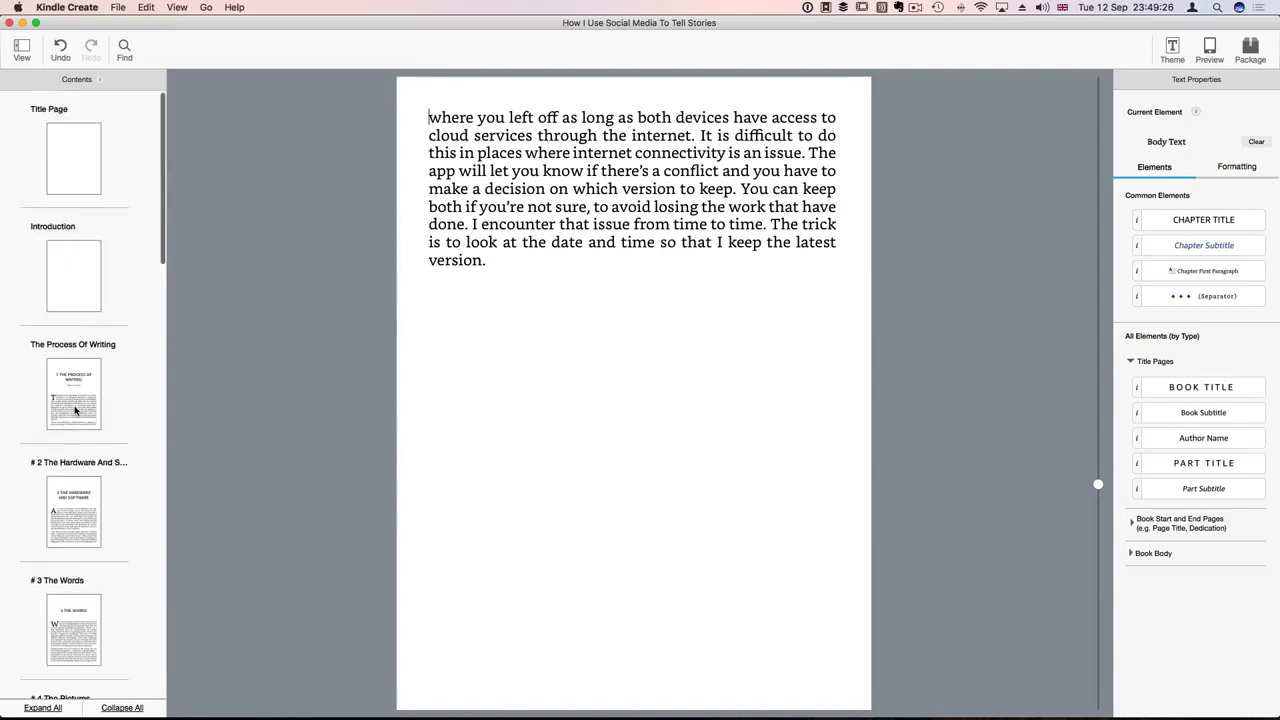
# Step: Examine which text elements are applied to the book title and the author line on the title page
pyautogui.click(73, 158)
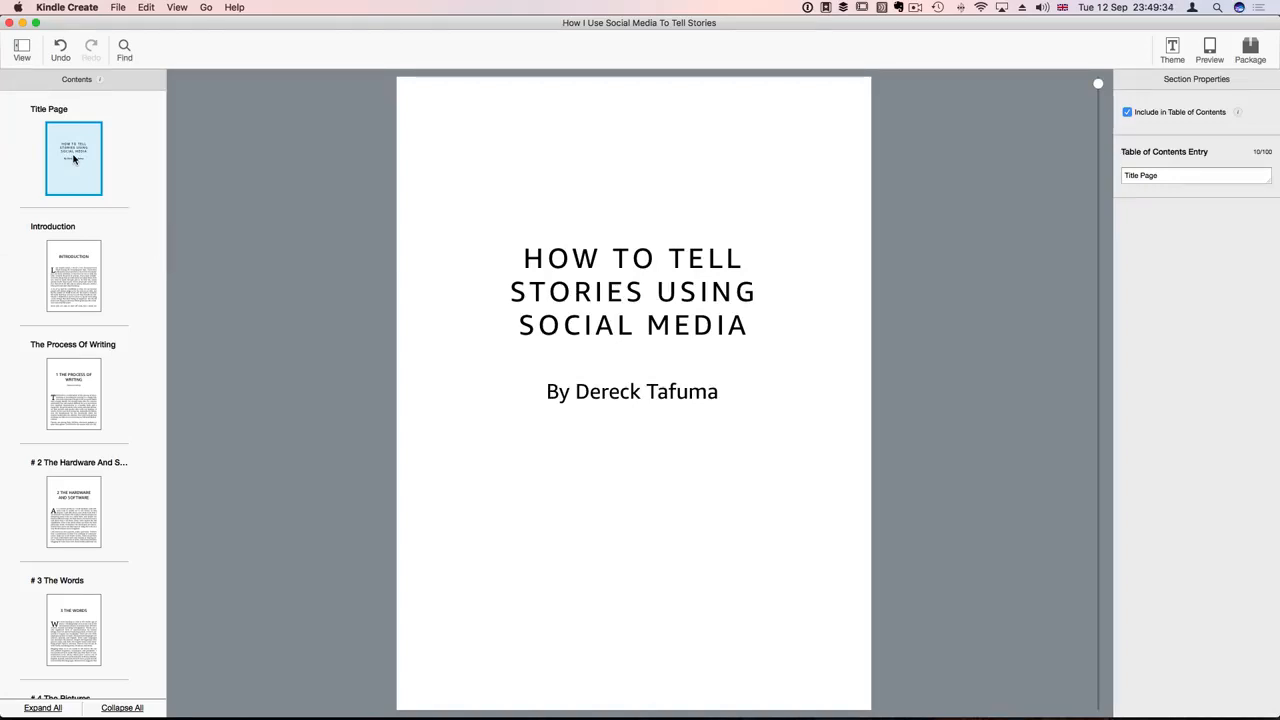
pyautogui.click(571, 262)
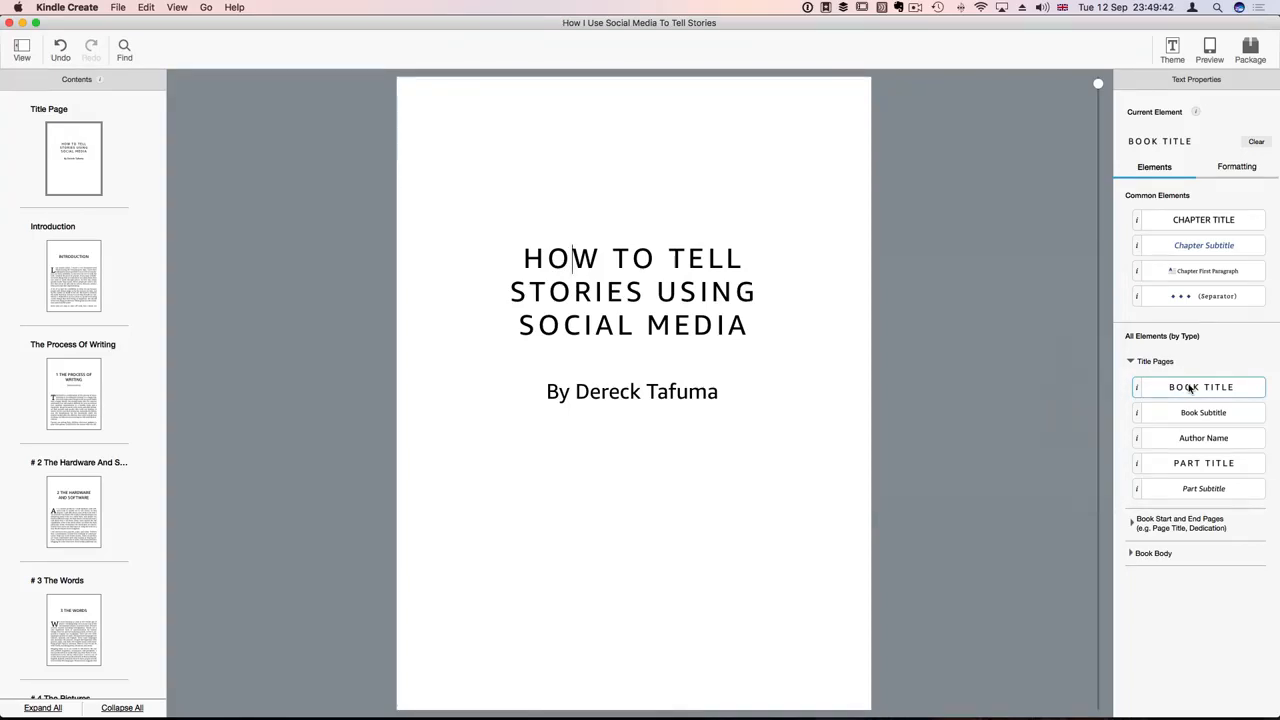
pyautogui.click(722, 396)
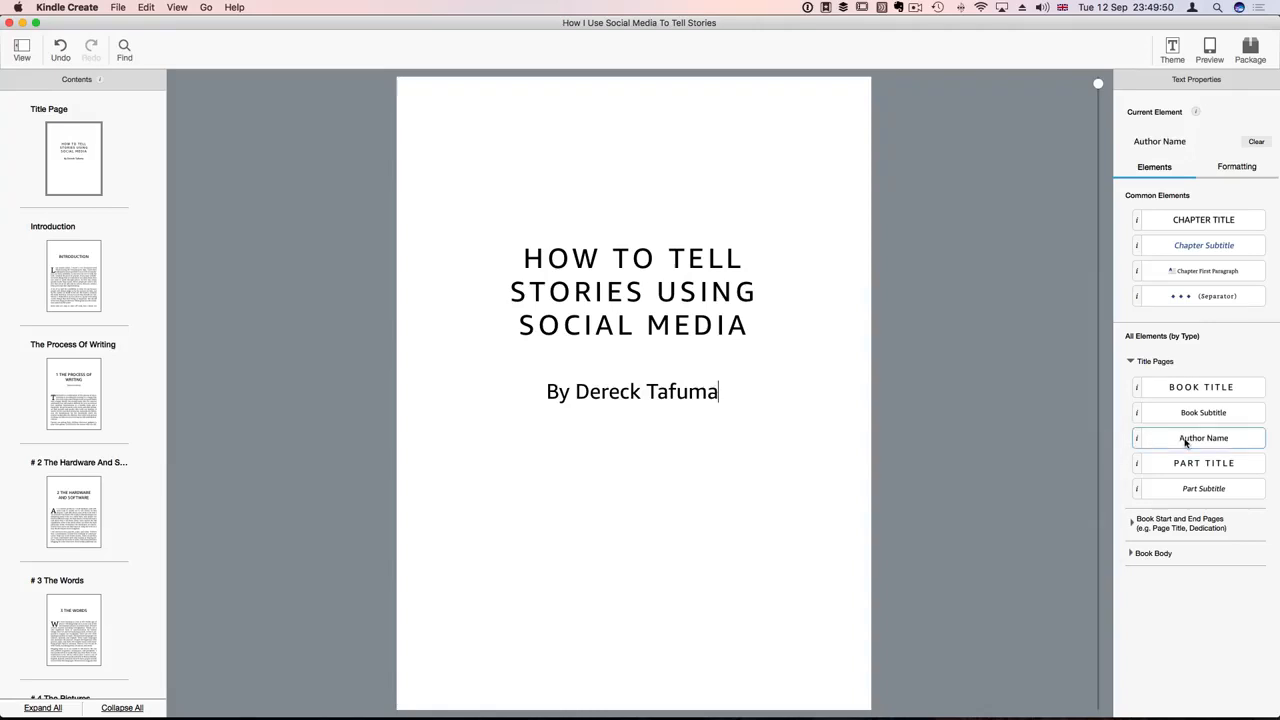
# Step: Examine which text elements are applied to the Introduction's heading and its opening paragraph
pyautogui.click(68, 283)
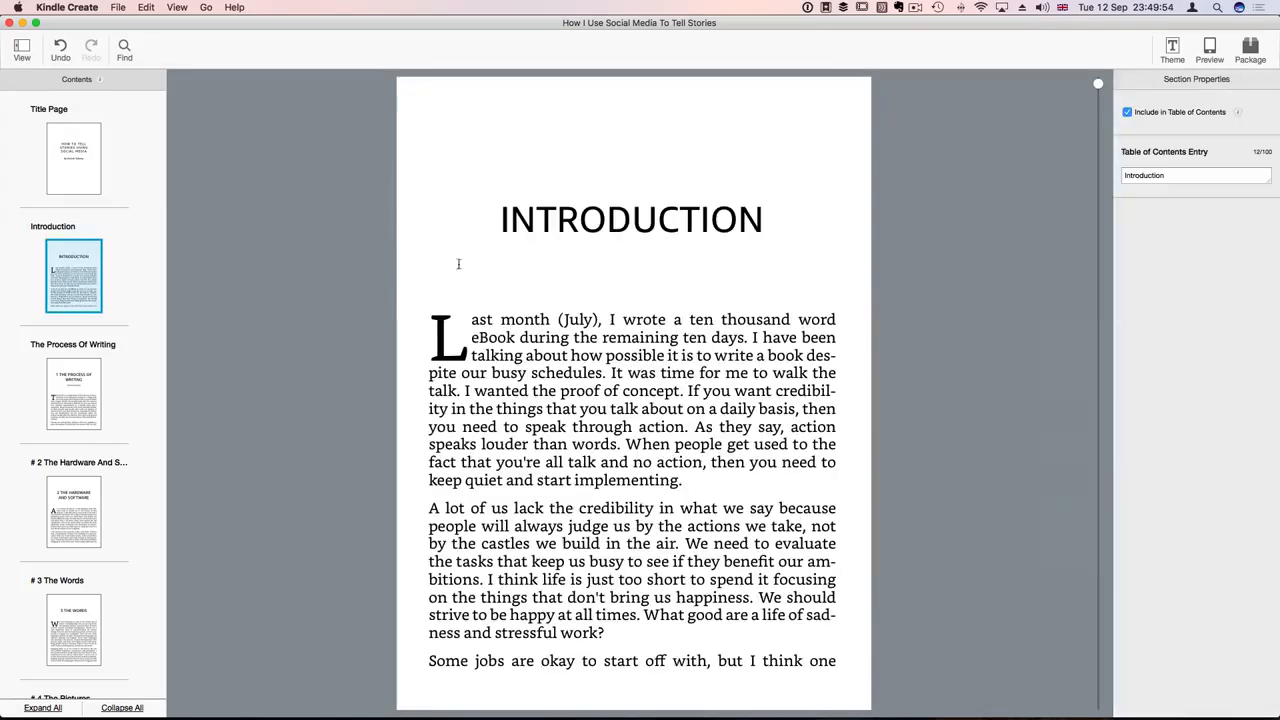
pyautogui.click(503, 219)
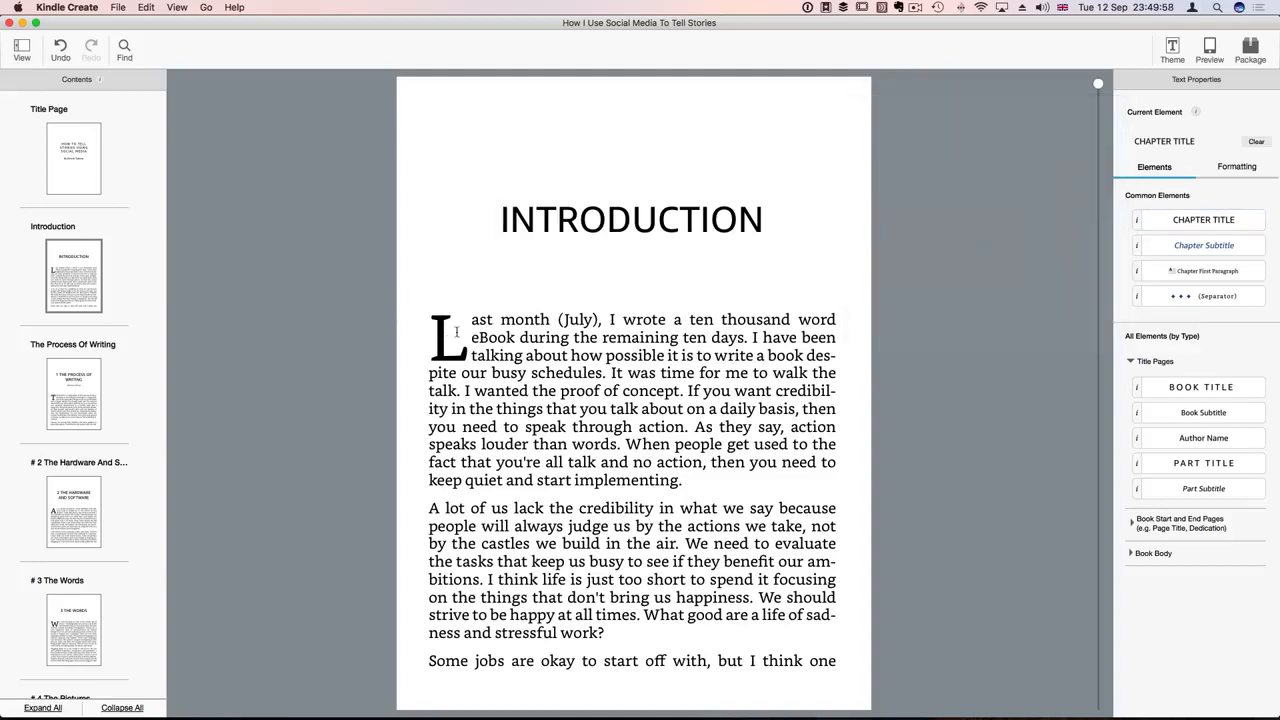
pyautogui.click(475, 324)
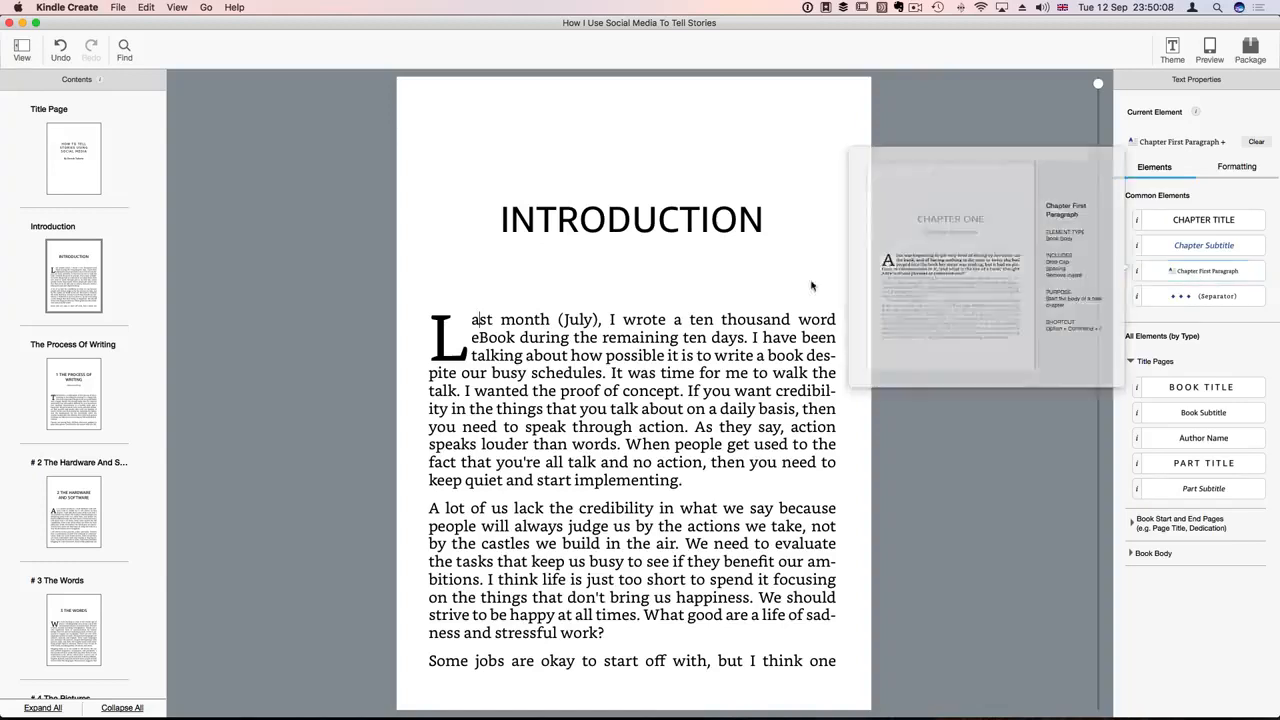
# Step: Format the "# 19 SoundCloud And iTunes Podcast" line in the # 16 Wirecast Go section as a Chapter Title
pyautogui.scroll(-15, 53, 313)
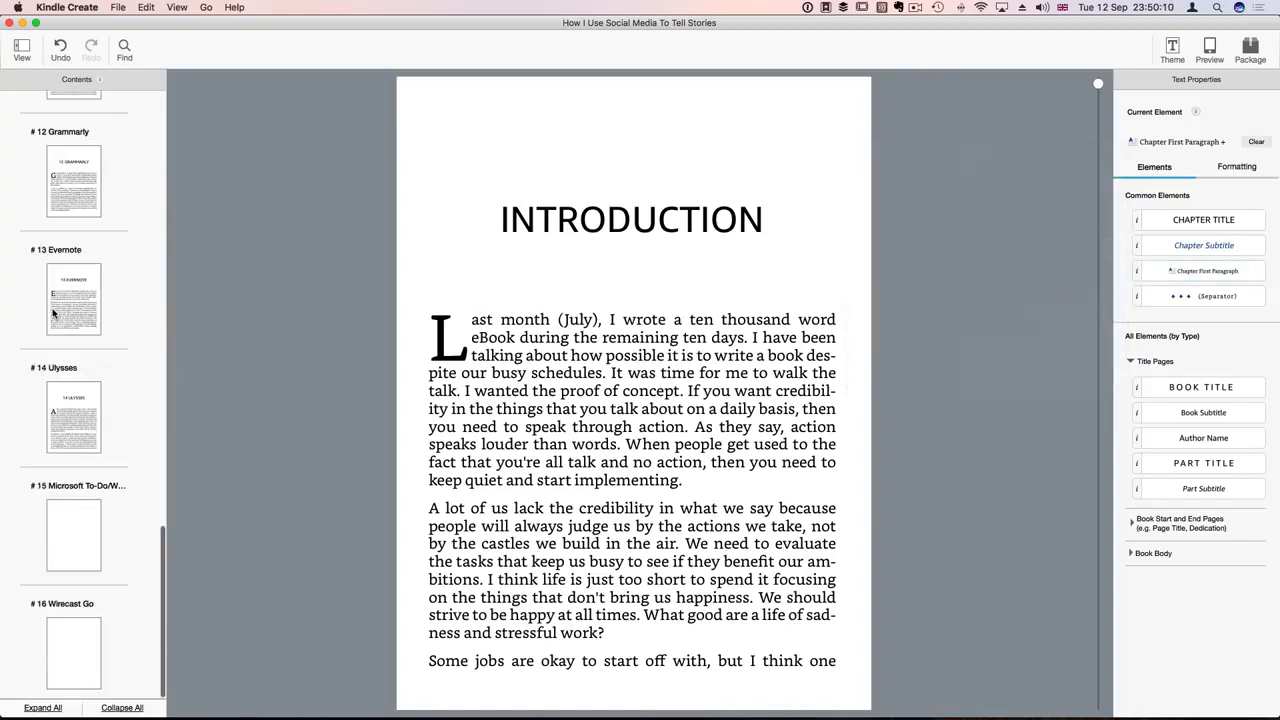
pyautogui.click(69, 652)
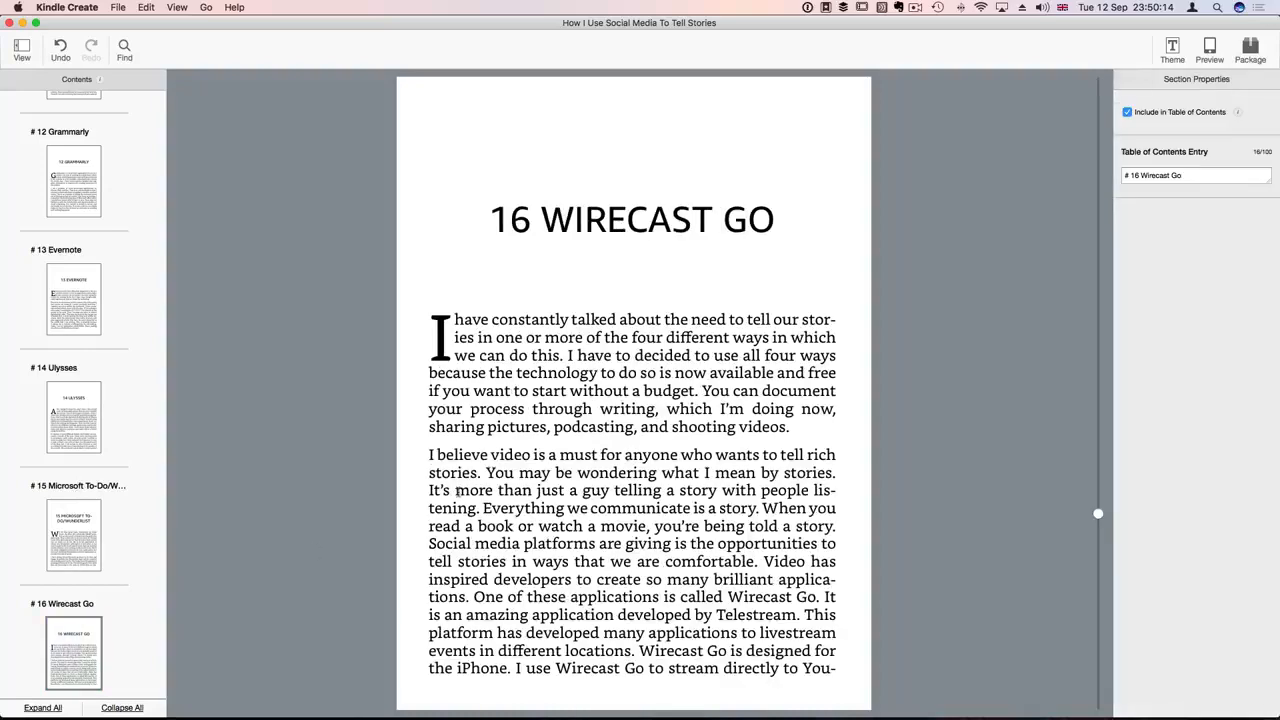
pyautogui.scroll(-5, 524, 512)
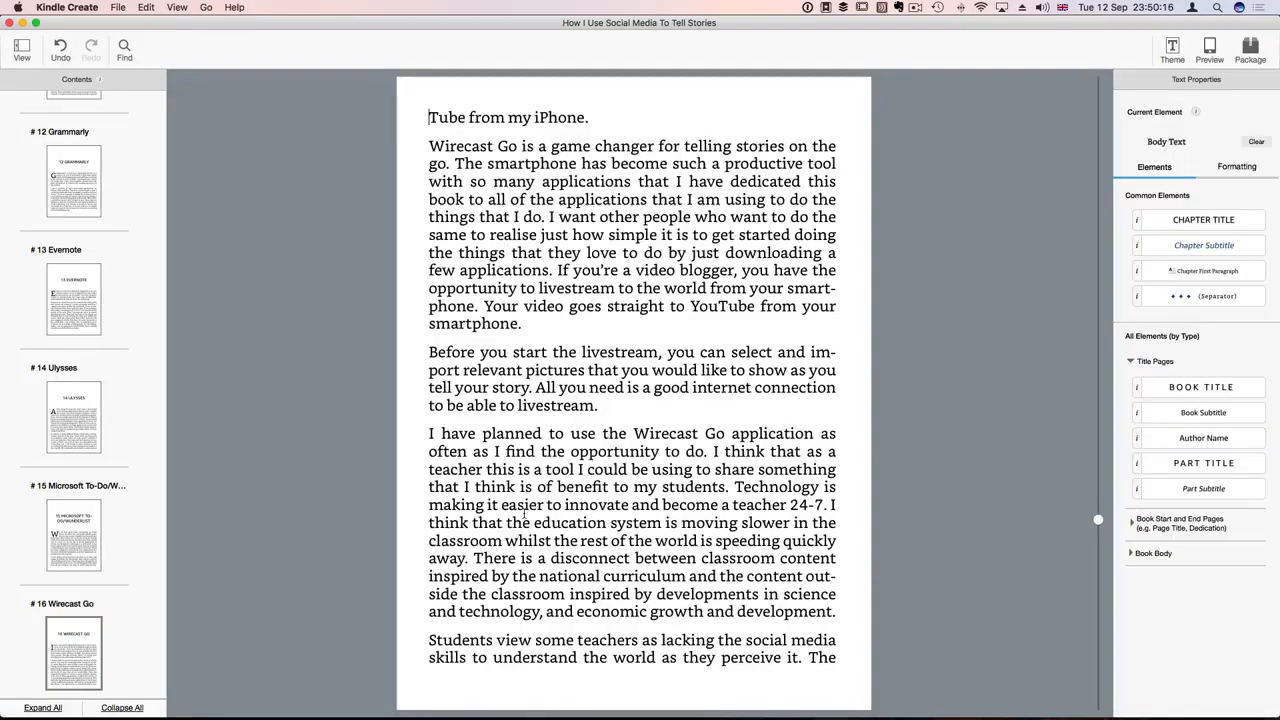
pyautogui.scroll(-20, 524, 512)
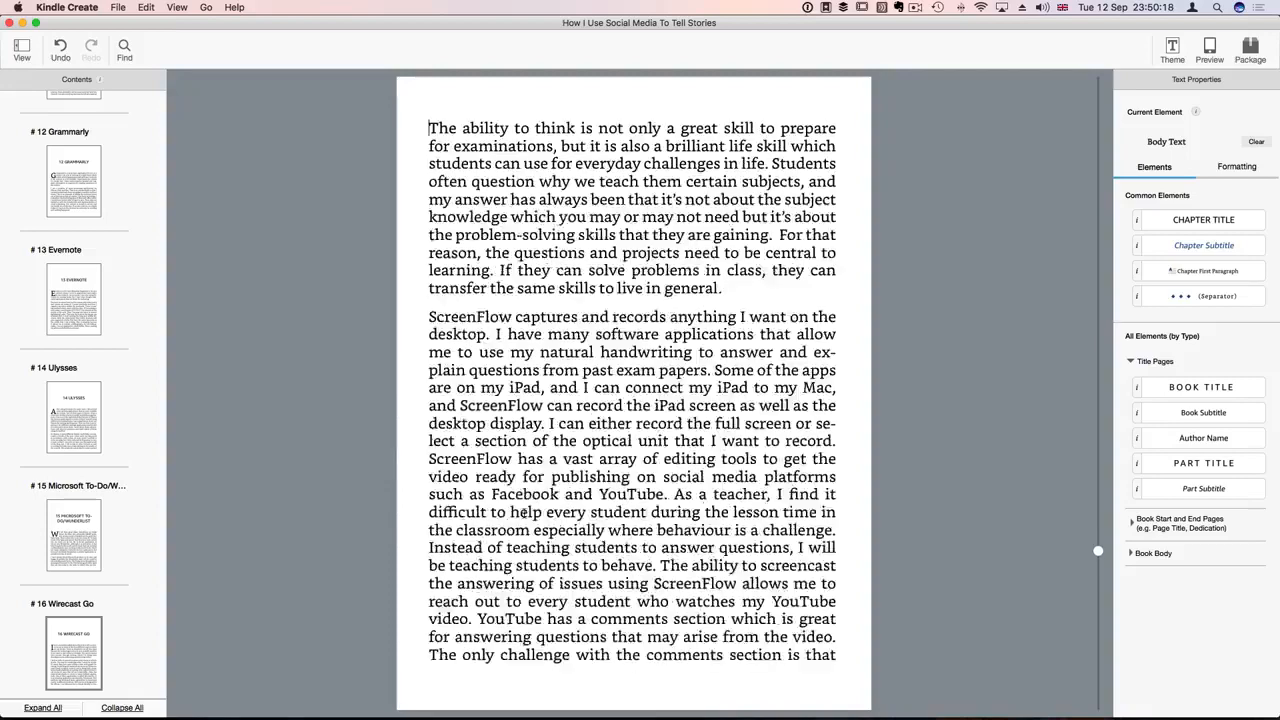
pyautogui.scroll(-10, 524, 512)
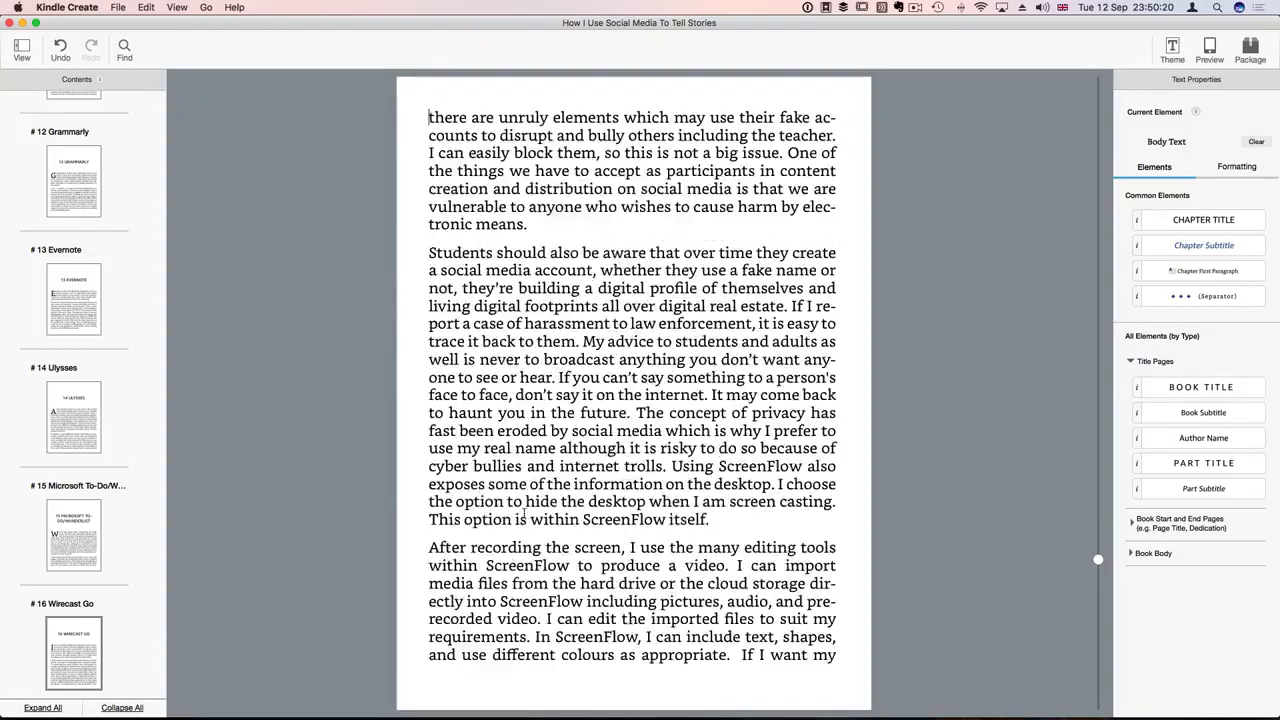
pyautogui.scroll(-10, 522, 512)
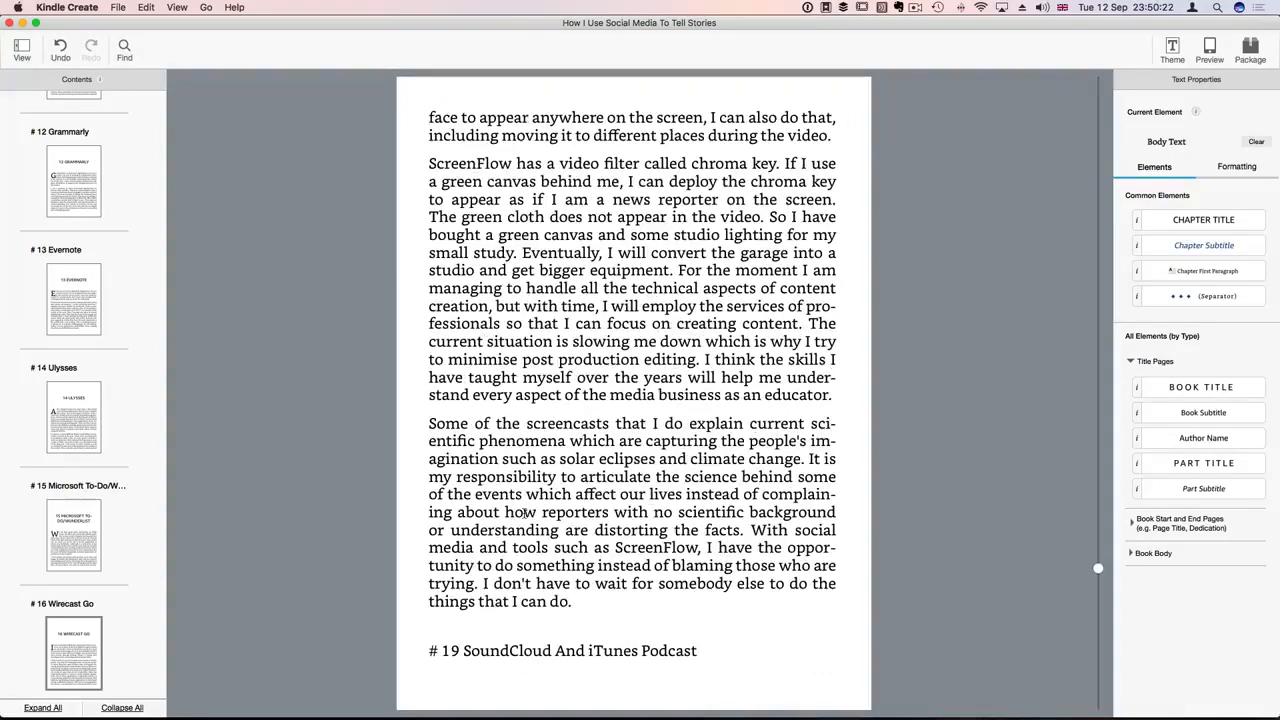
pyautogui.moveTo(701, 652); pyautogui.dragTo(508, 652)
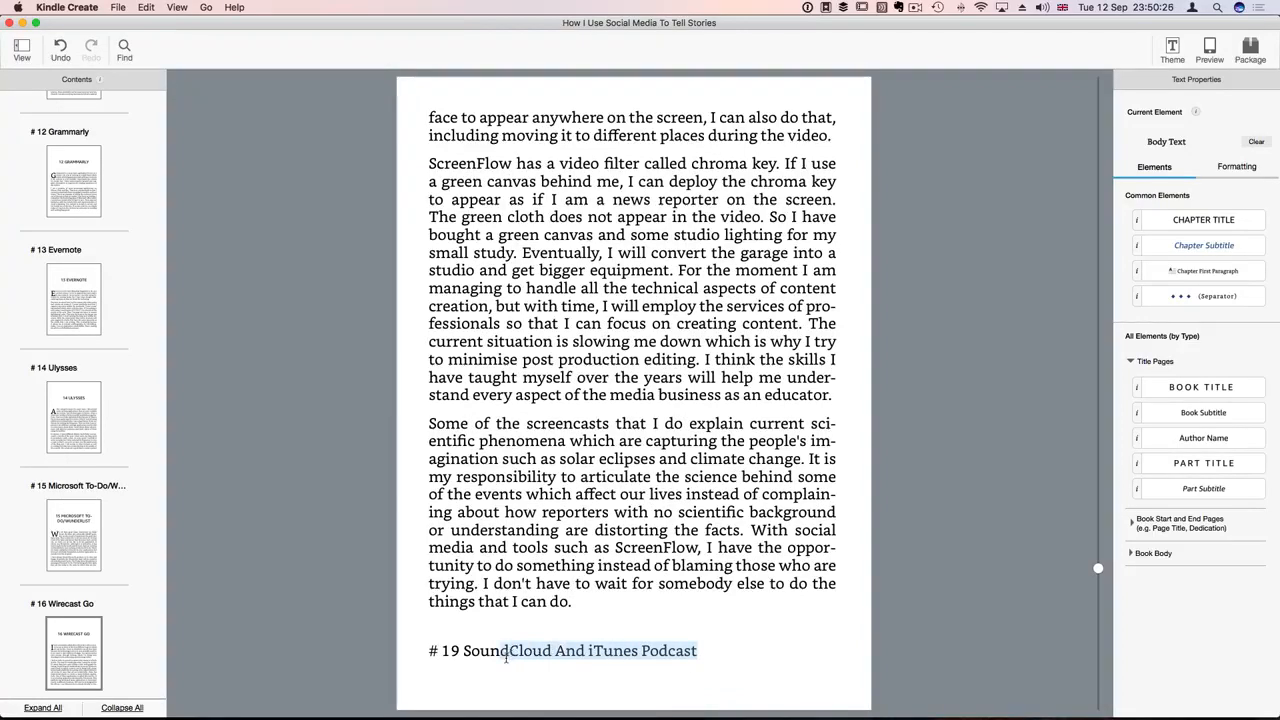
pyautogui.click(517, 650)
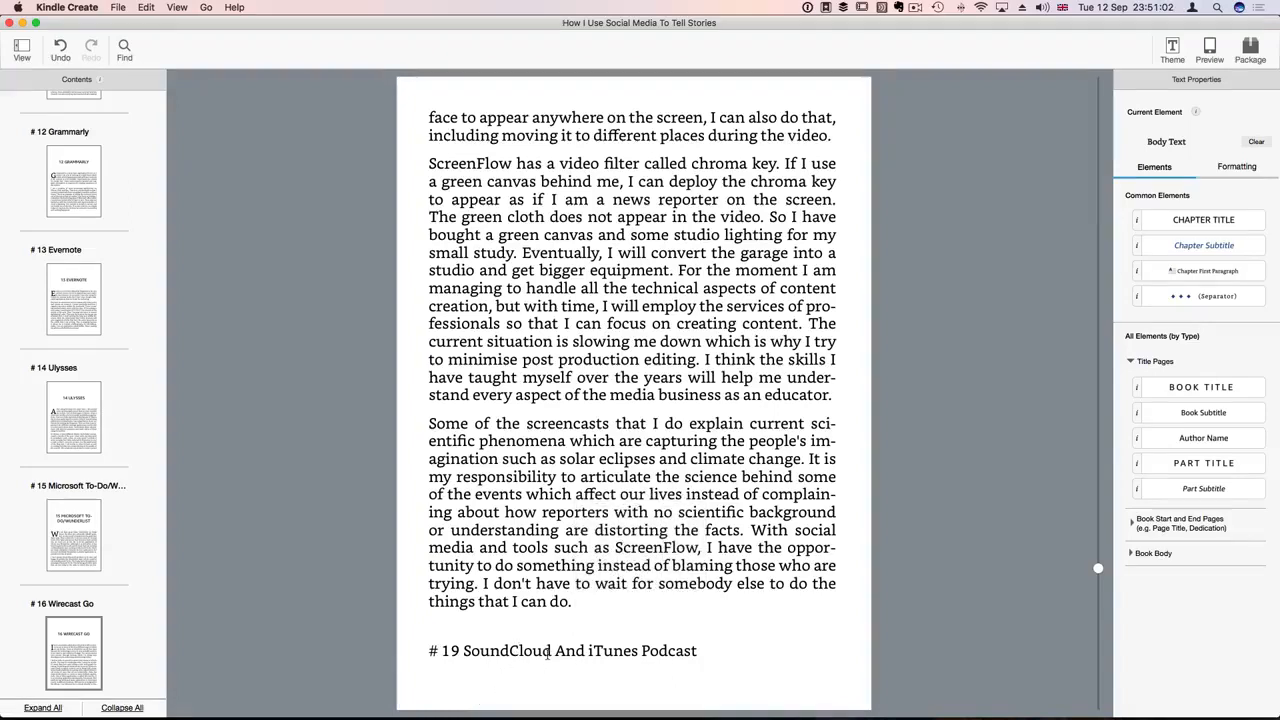
pyautogui.click(551, 651)
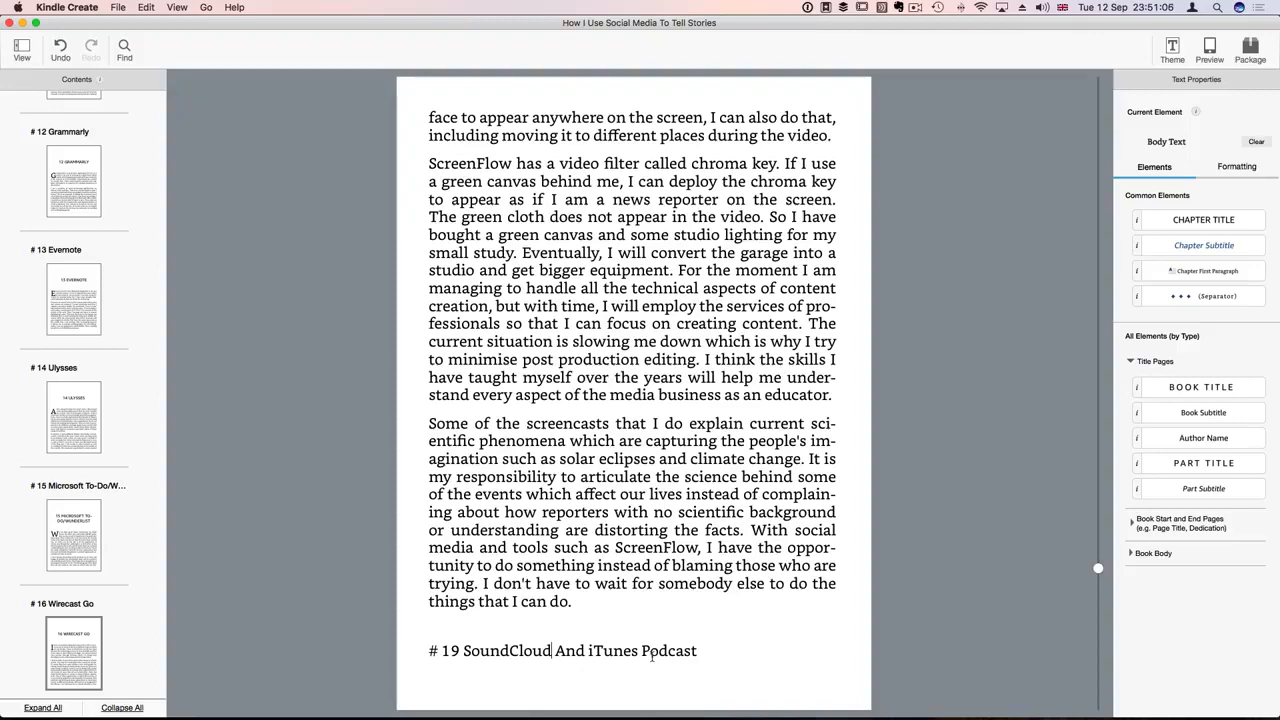
pyautogui.click(1208, 220)
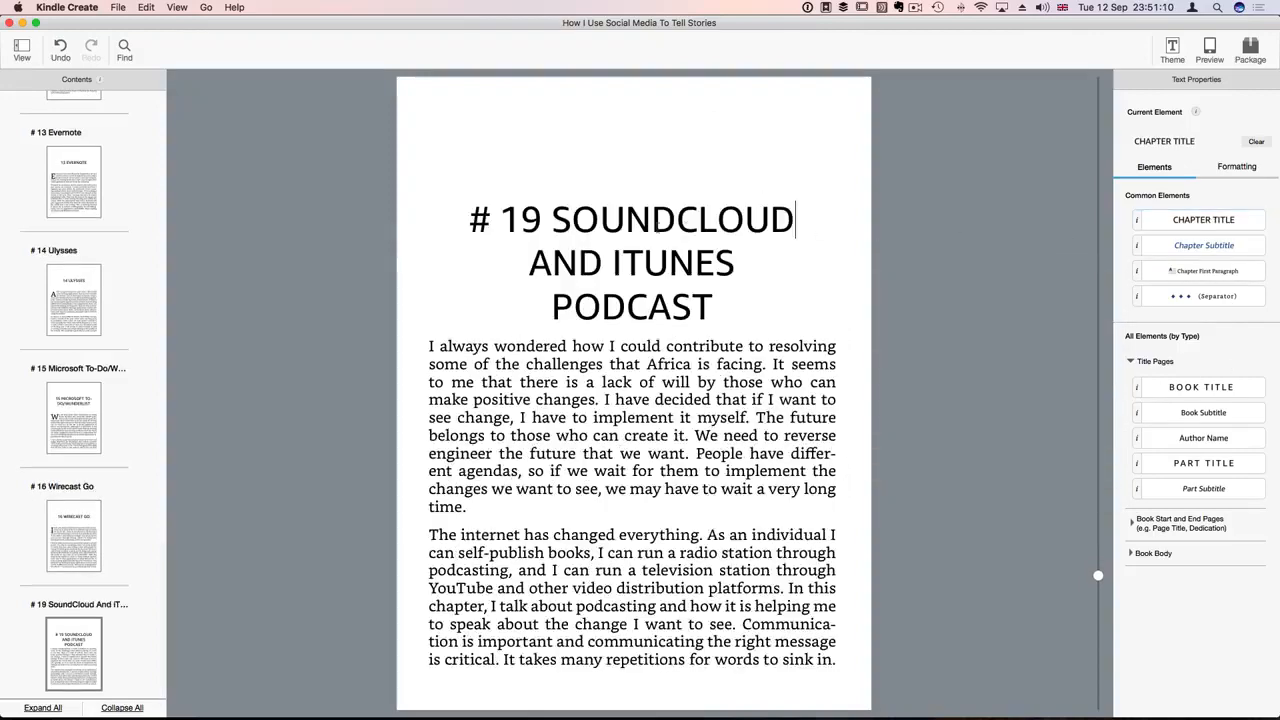
# Step: Remove the leading "# " from the chapter 19 title and format the chapter's opening paragraph as Chapter First Paragraph
pyautogui.click(503, 218)
pyautogui.press('BackSpace')
pyautogui.press('BackSpace')
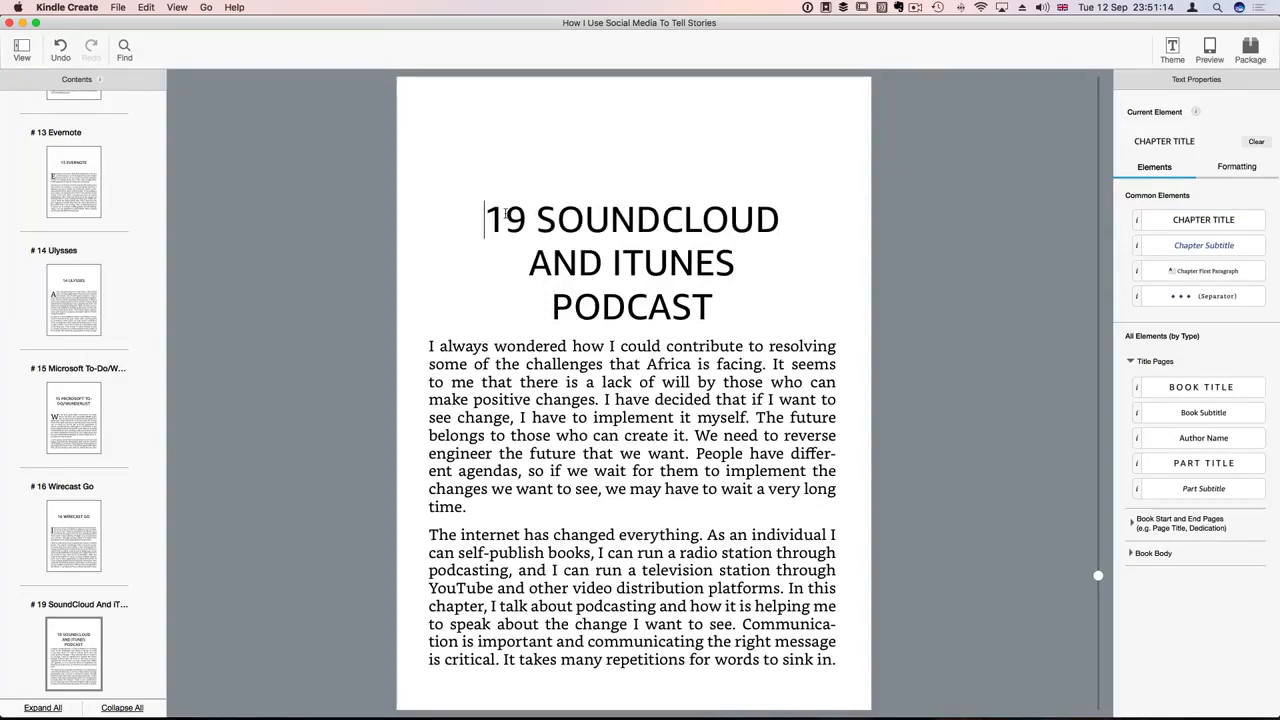
pyautogui.click(438, 346)
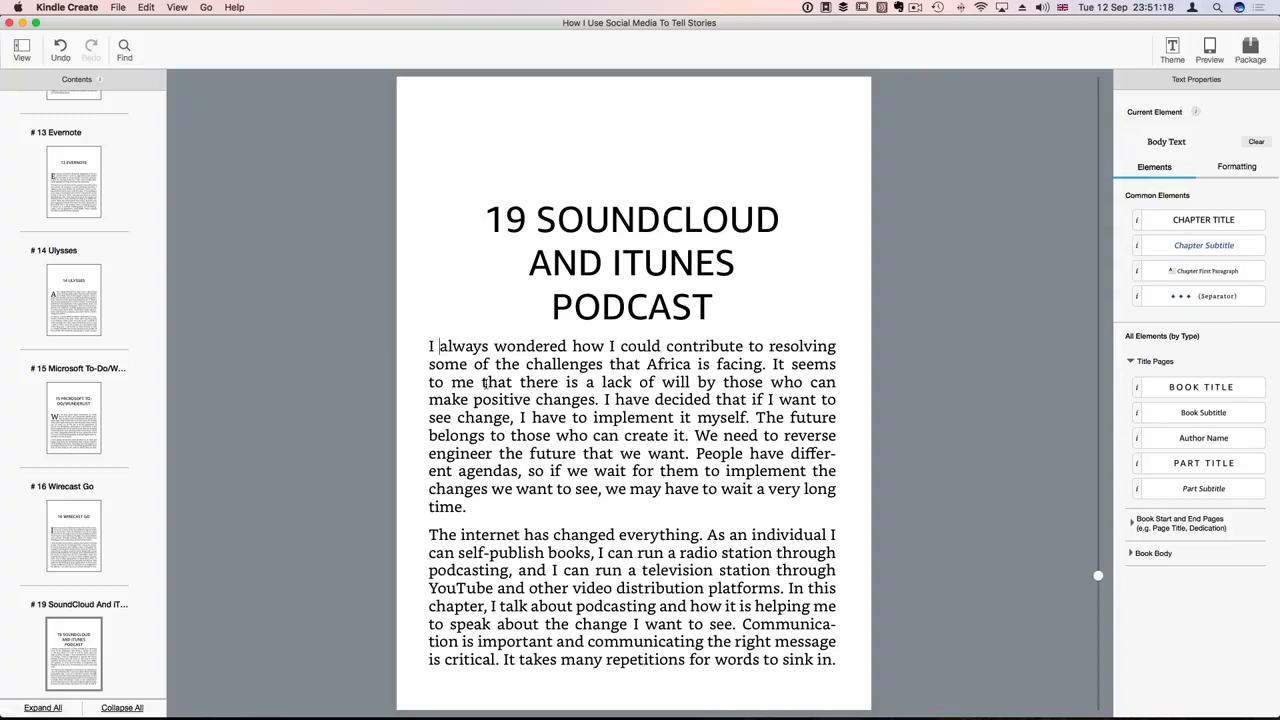
pyautogui.click(1212, 276)
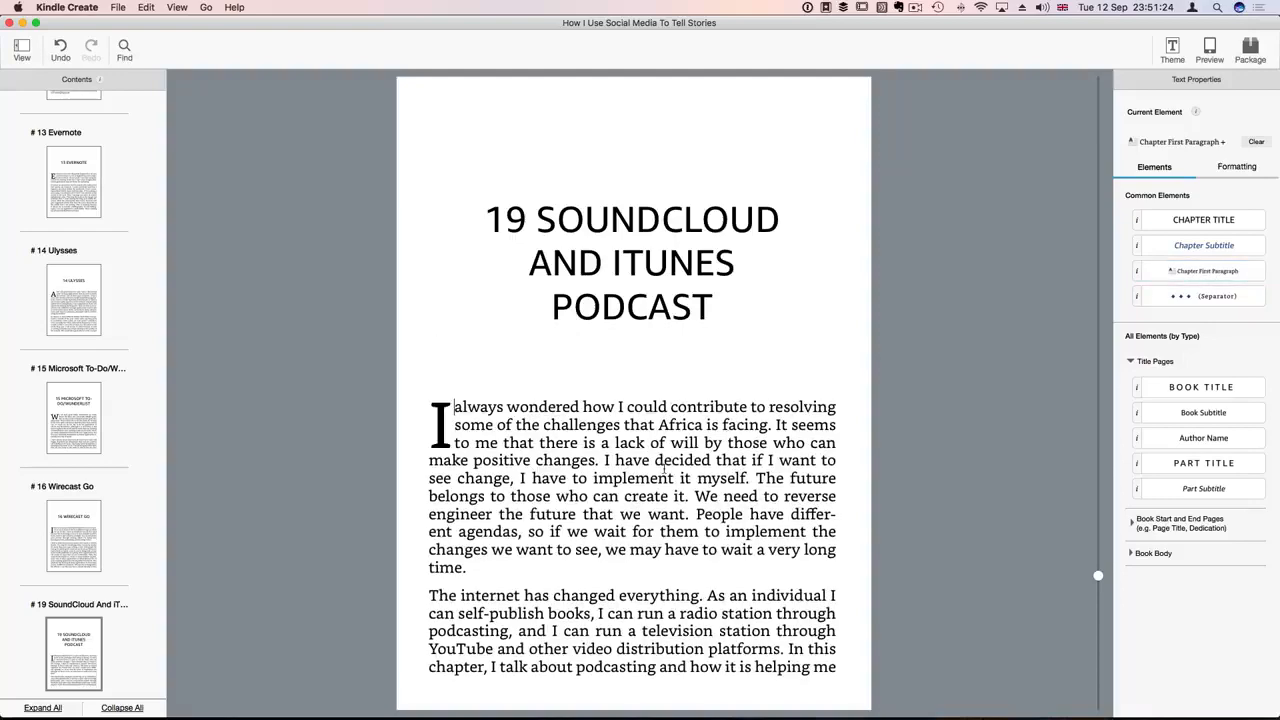
# Step: Go back to the "# 17 Wirecast Play for Mac" line in the Wirecast Go section and format it as a Chapter Title
pyautogui.press('pagedown')
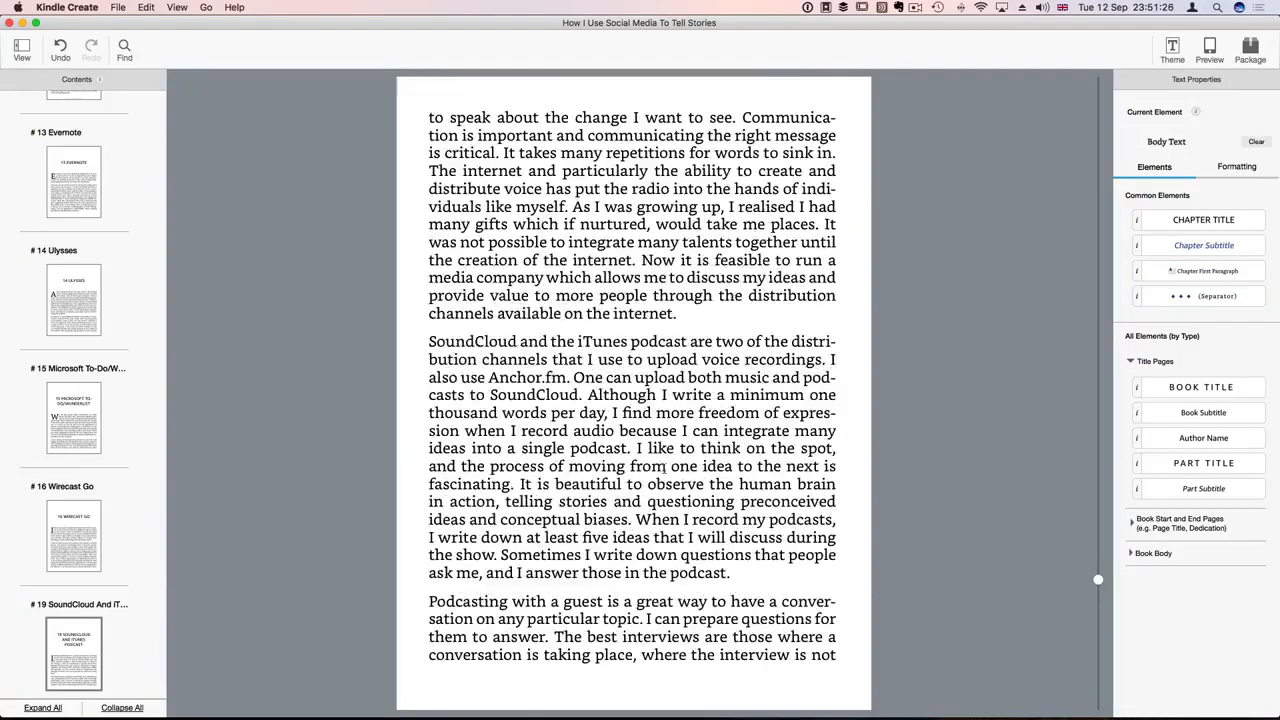
pyautogui.press('pageup')
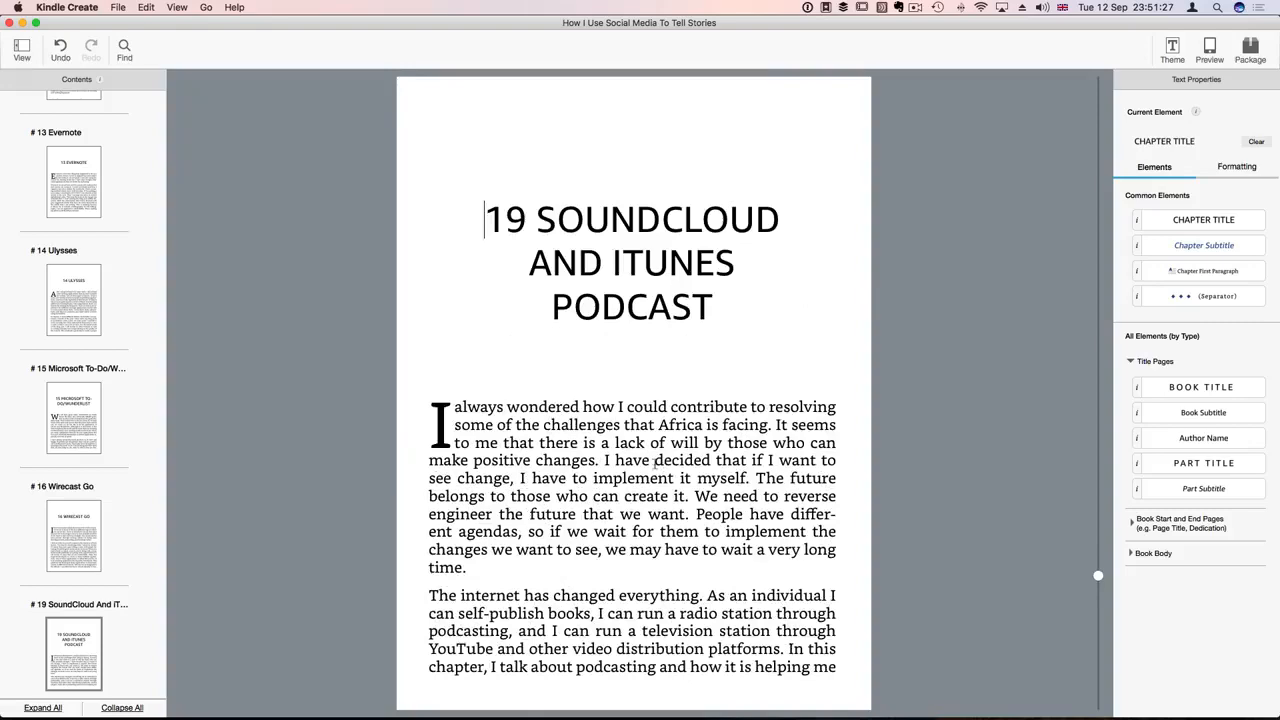
pyautogui.click(80, 527)
pyautogui.click(84, 632)
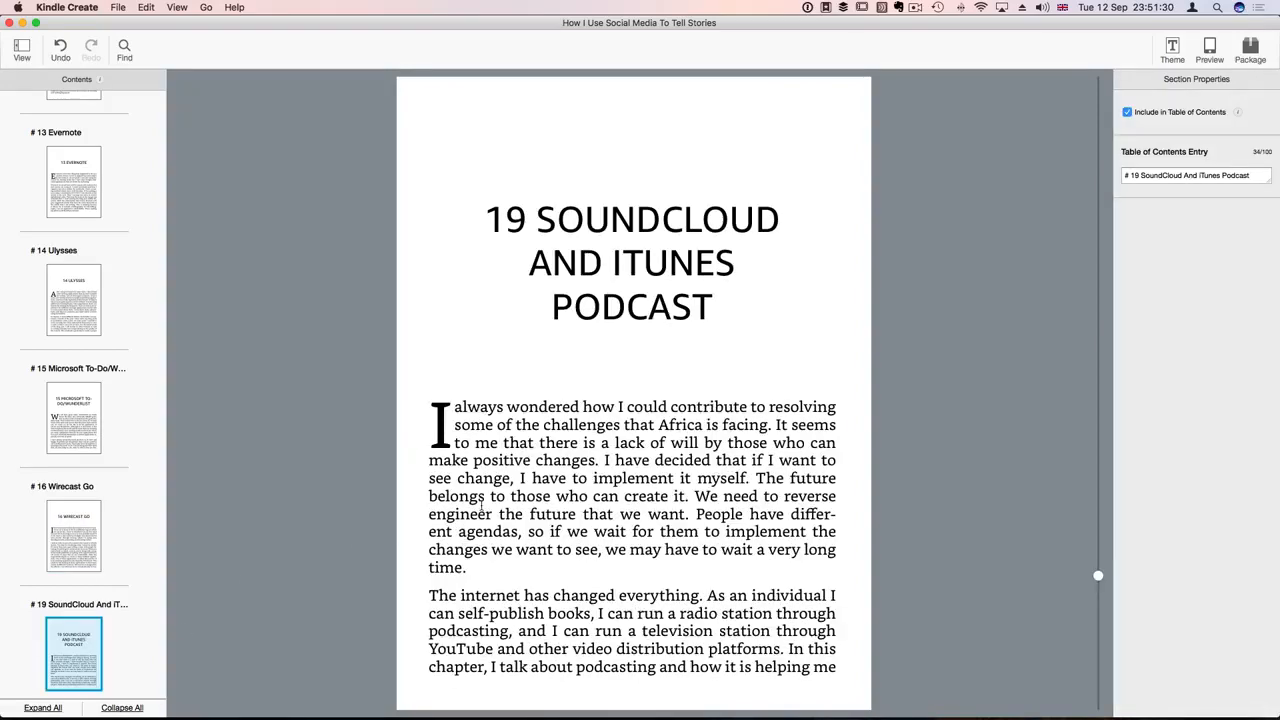
pyautogui.press('pageup')
pyautogui.press('pageup')
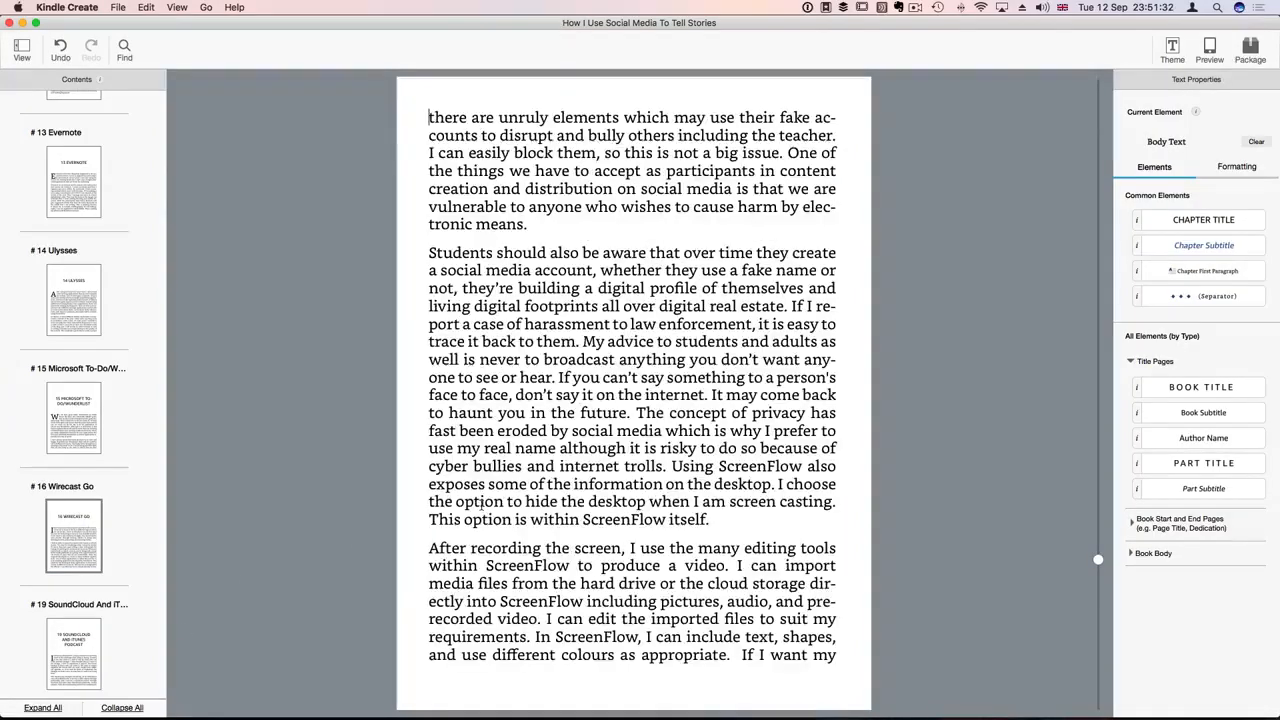
pyautogui.press('pageup')
pyautogui.press('pageup')
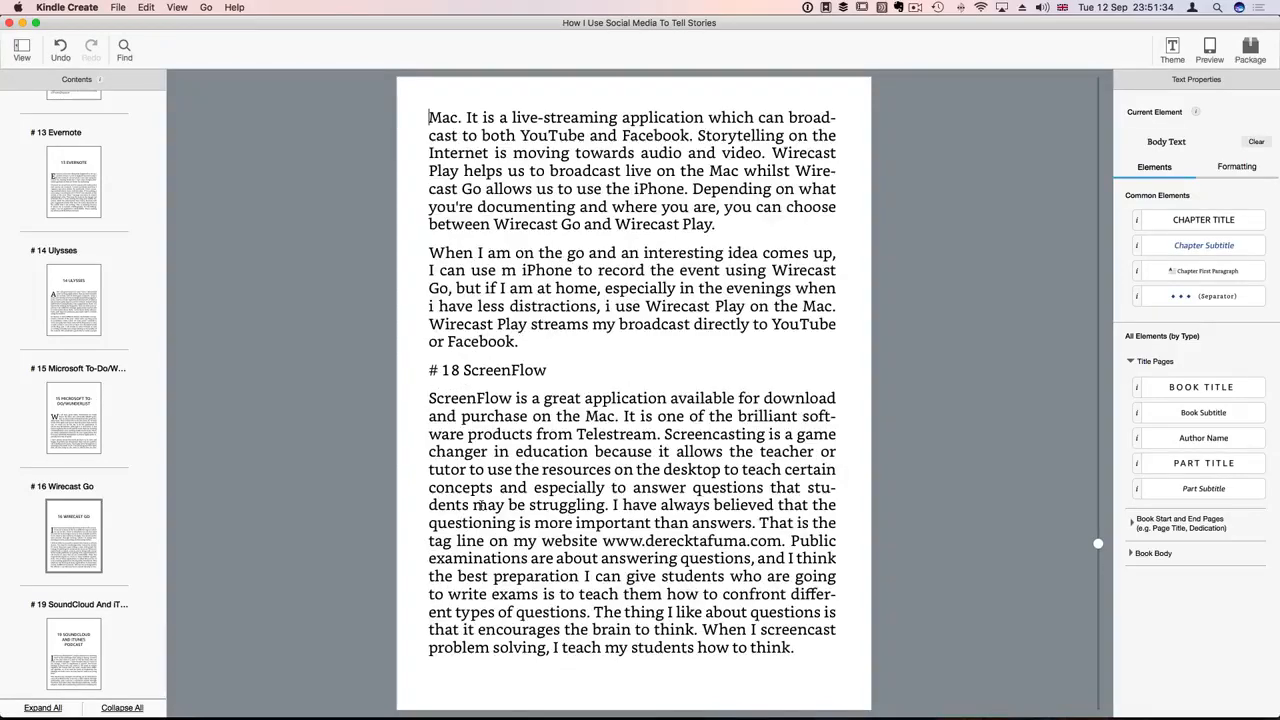
pyautogui.click(555, 370)
pyautogui.press('pageup')
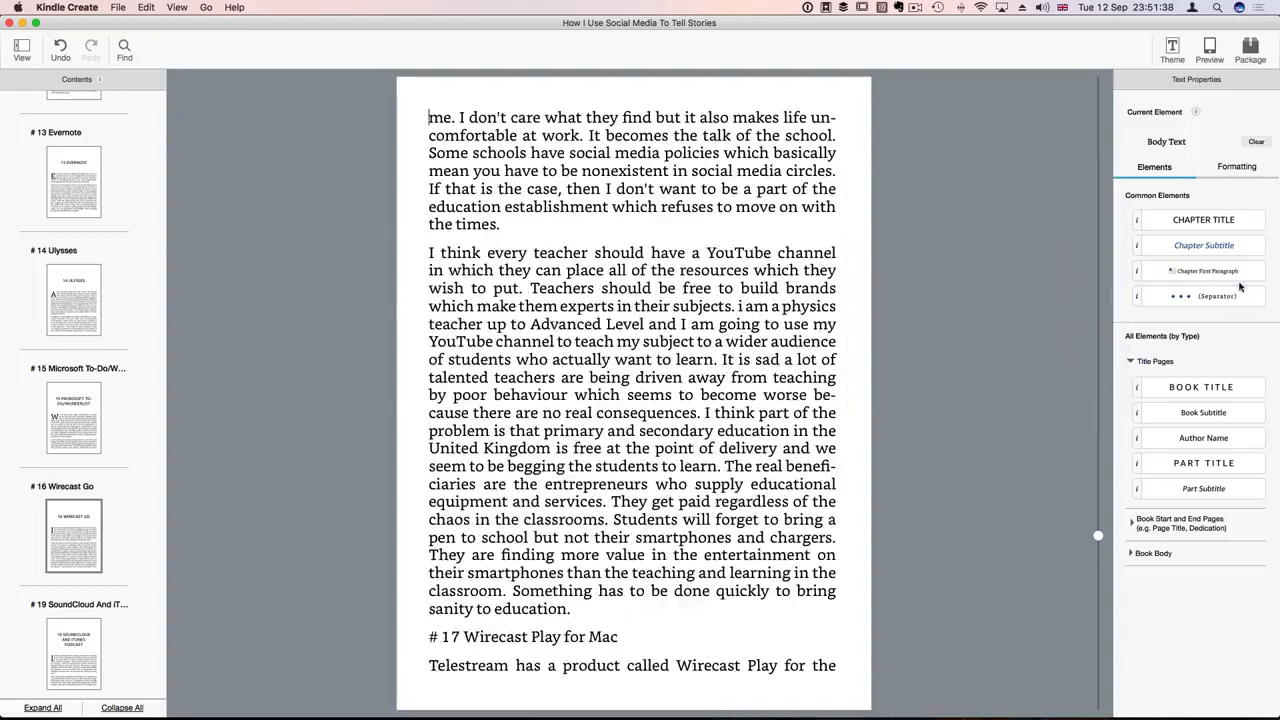
pyautogui.click(625, 641)
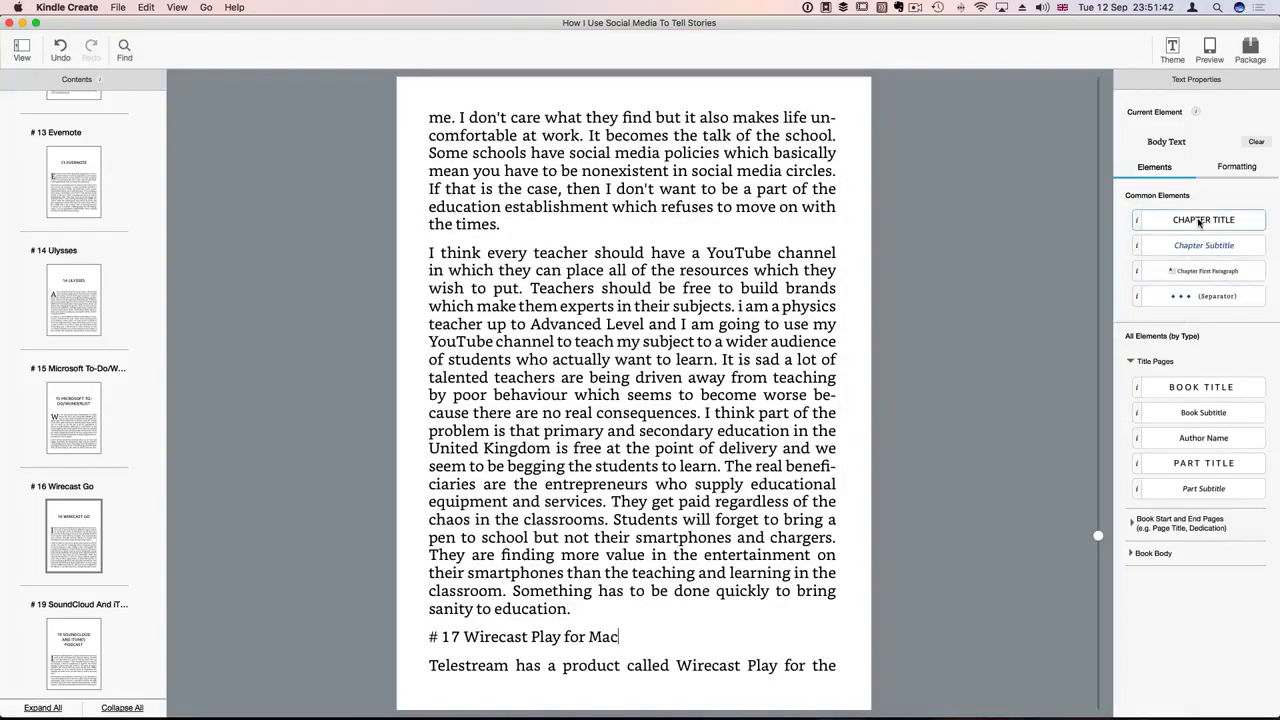
pyautogui.click(1200, 221)
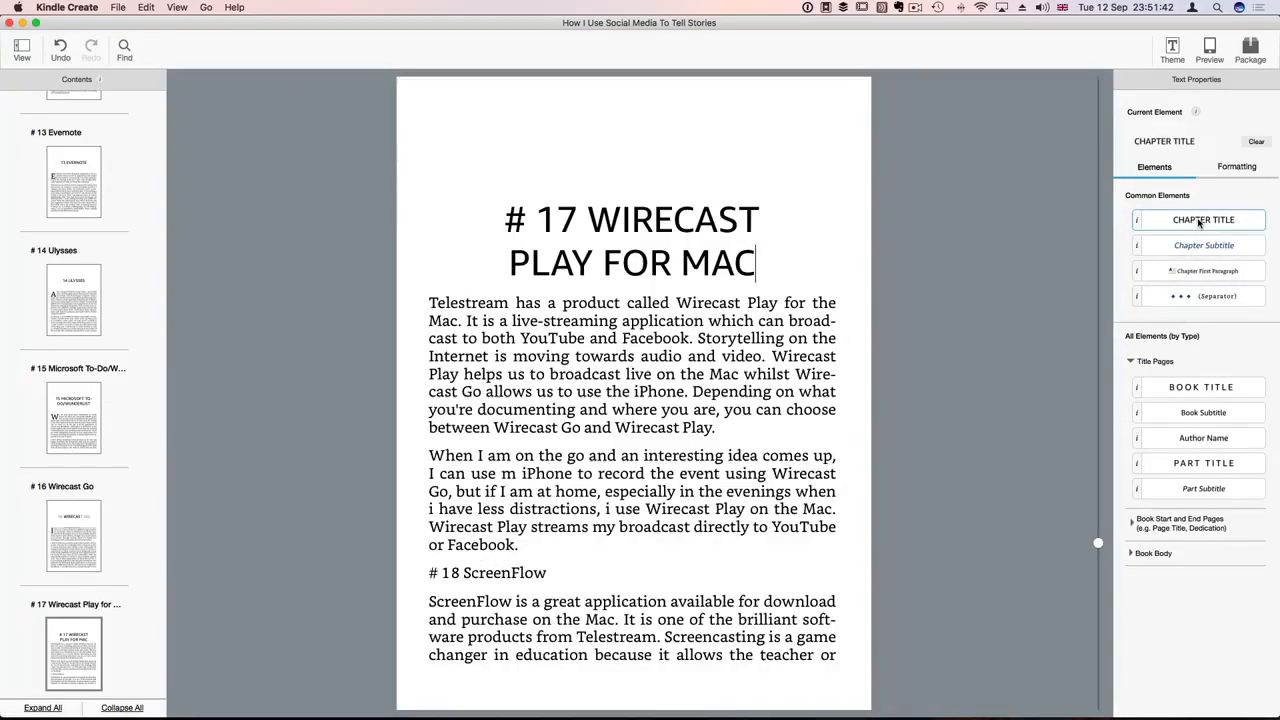
# Step: Remove the leading "# " from the chapter 17 Wirecast Play for Mac title
pyautogui.click(540, 218)
pyautogui.press('BackSpace')
pyautogui.press('BackSpace')
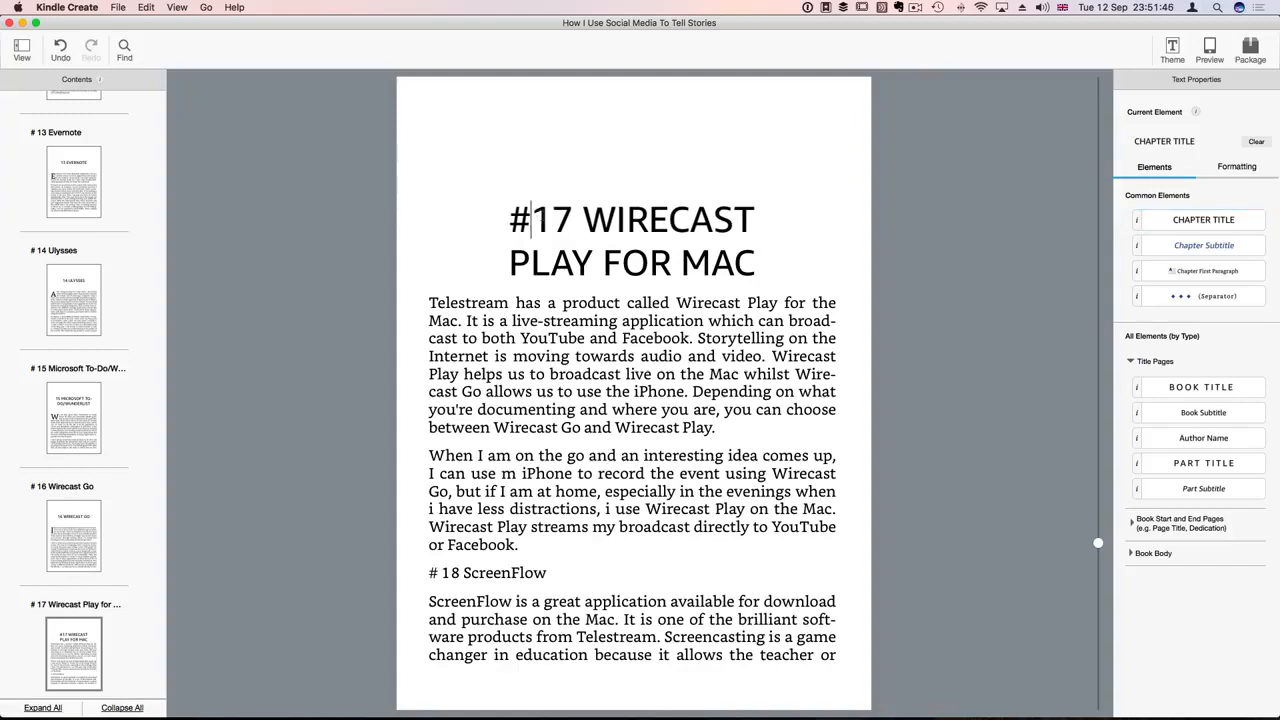
# Step: Format the opening paragraph of chapter 17 Wirecast Play for Mac as Chapter First Paragraph
pyautogui.click(432, 303)
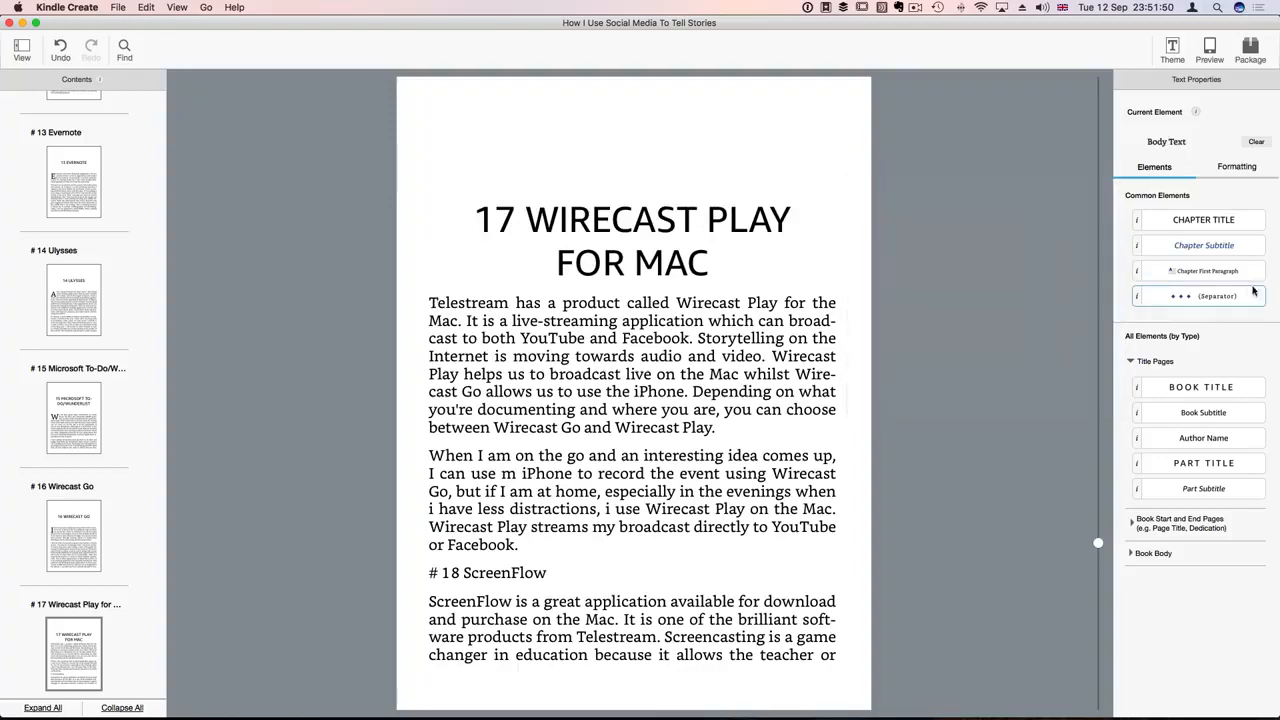
pyautogui.click(1214, 274)
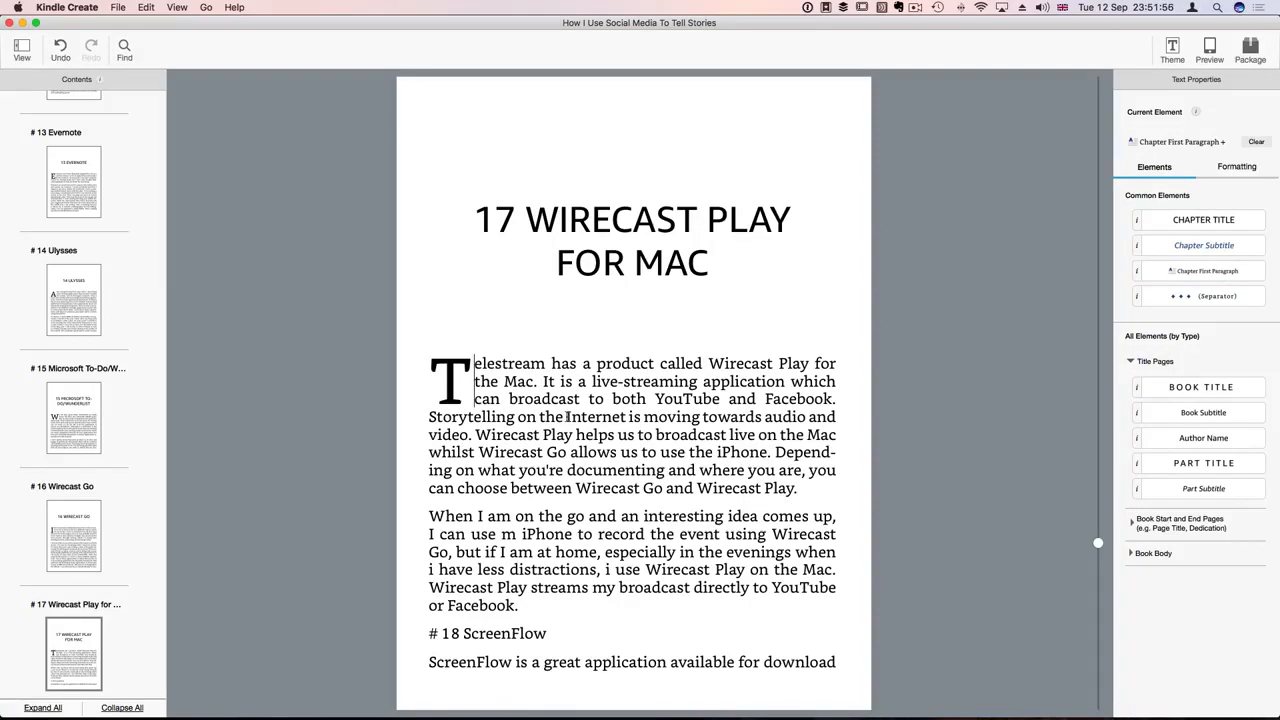
# Step: Check the pages directly around the start of chapter 17, then return to the chapter's opening page
pyautogui.press('pagedown')
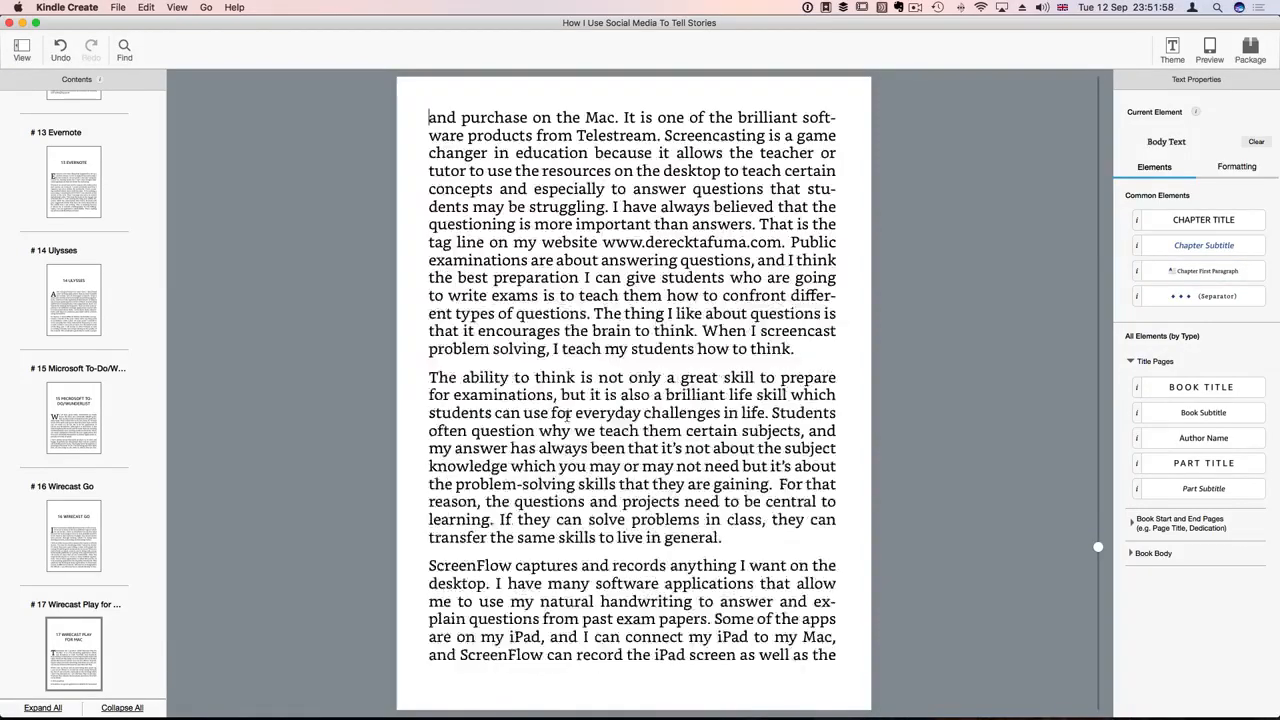
pyautogui.press('pageup')
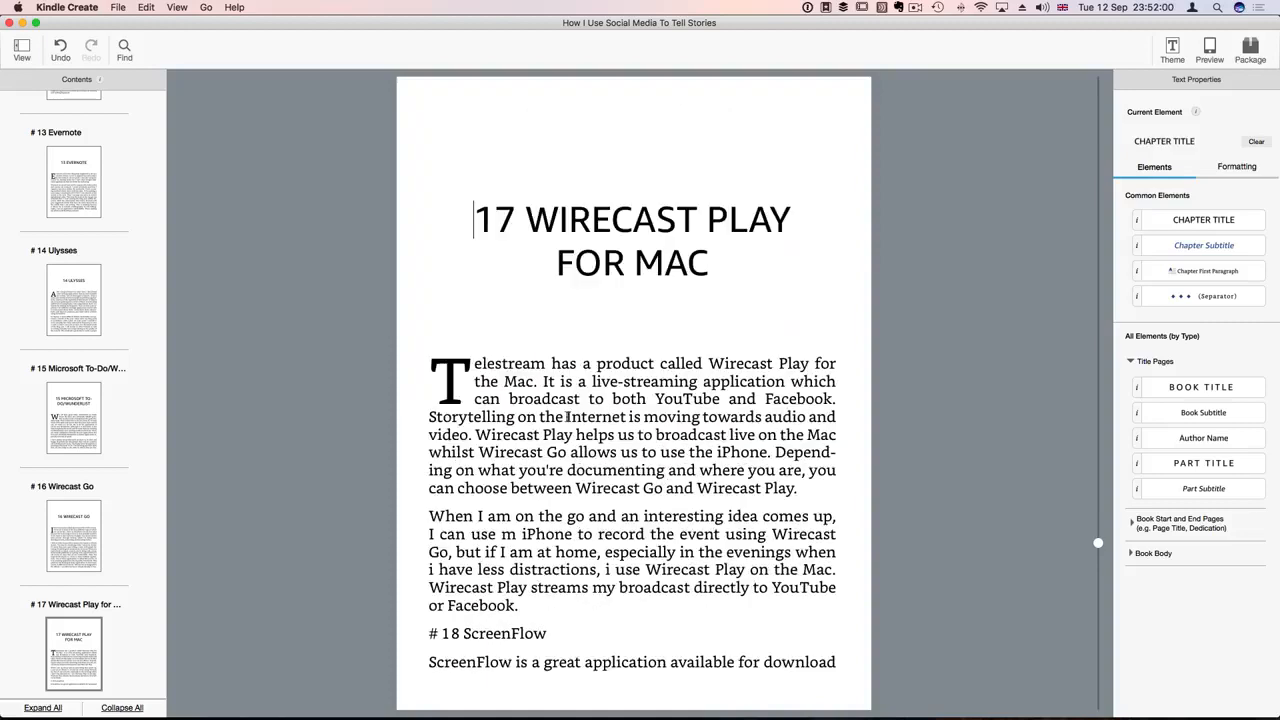
pyautogui.press('pageup')
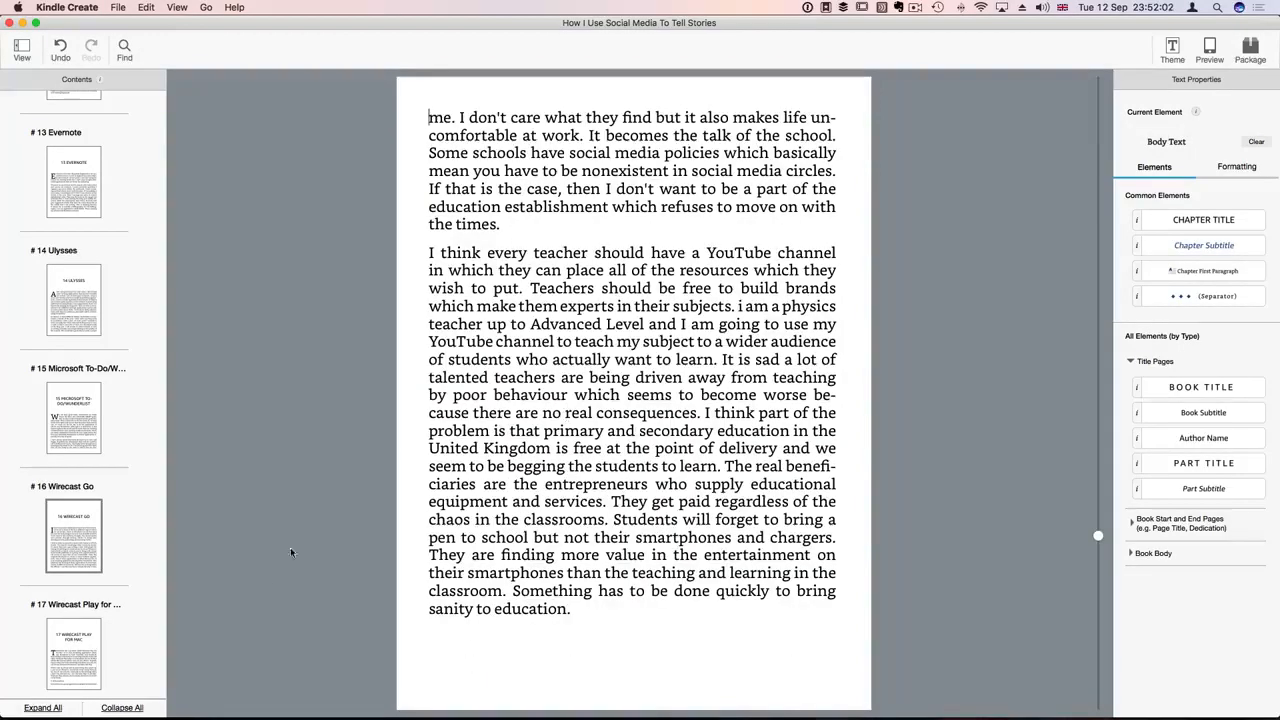
pyautogui.scroll(-2, 86, 648)
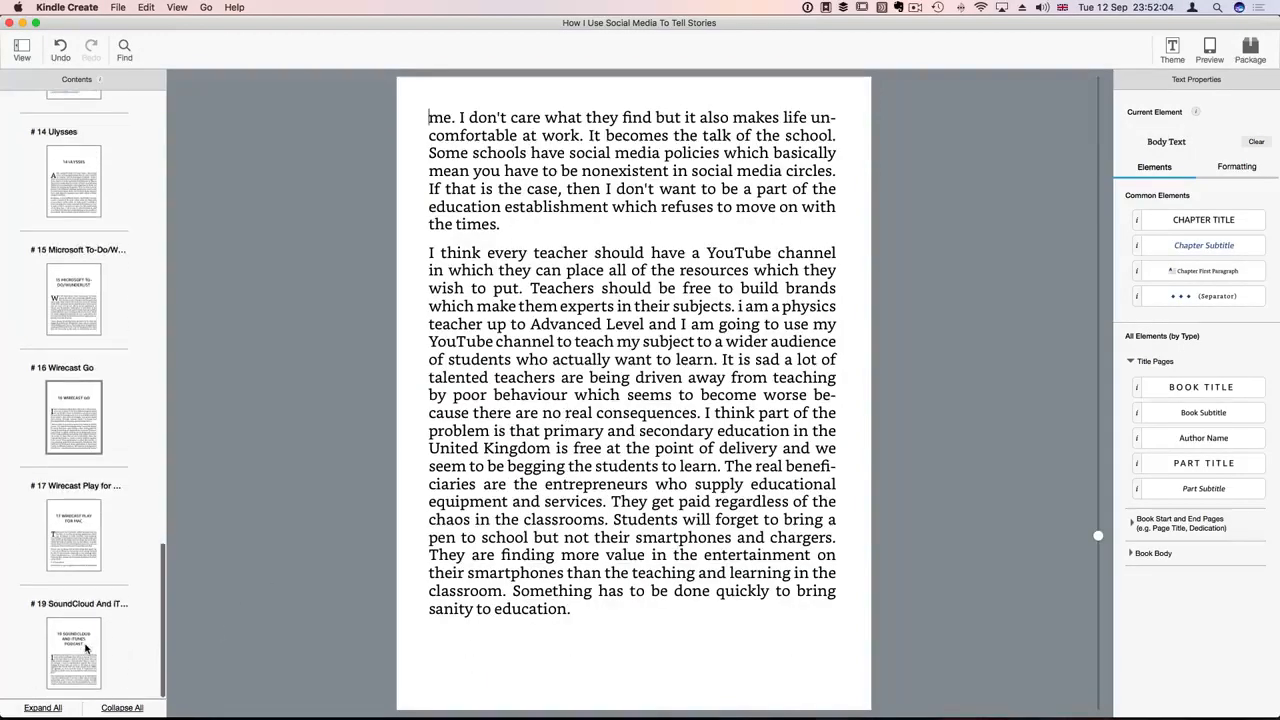
pyautogui.click(74, 530)
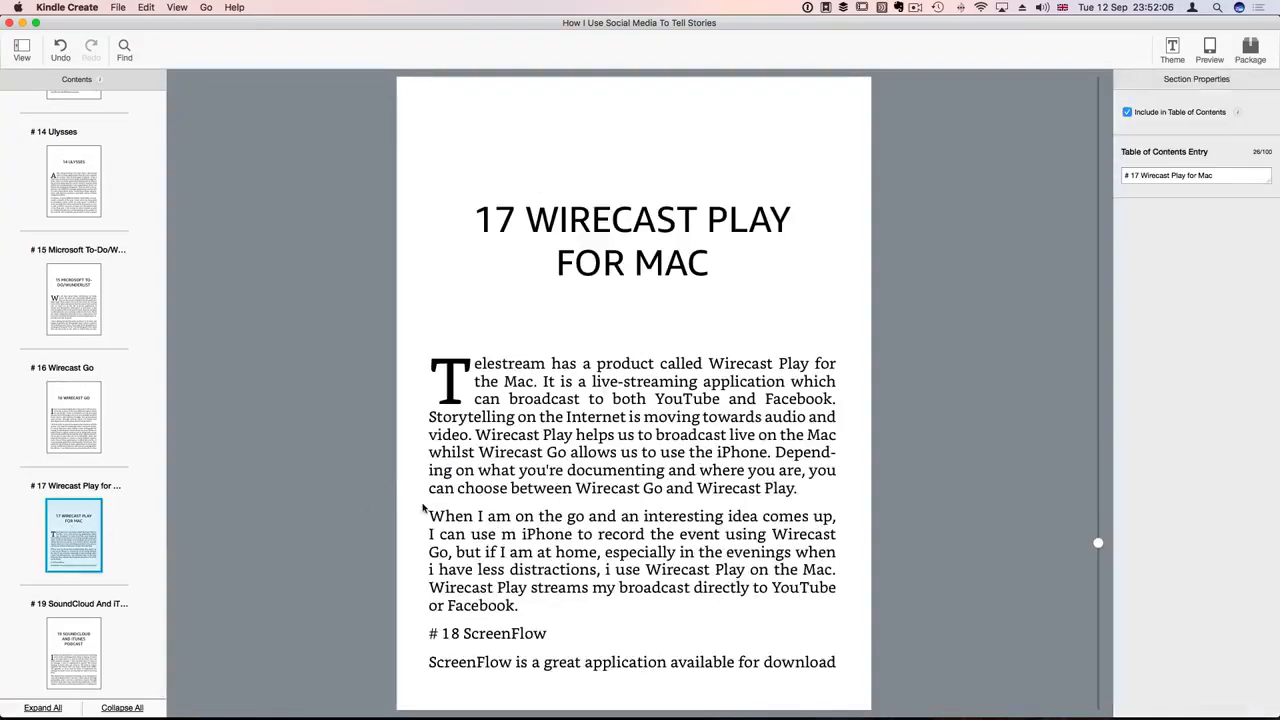
pyautogui.click(503, 520)
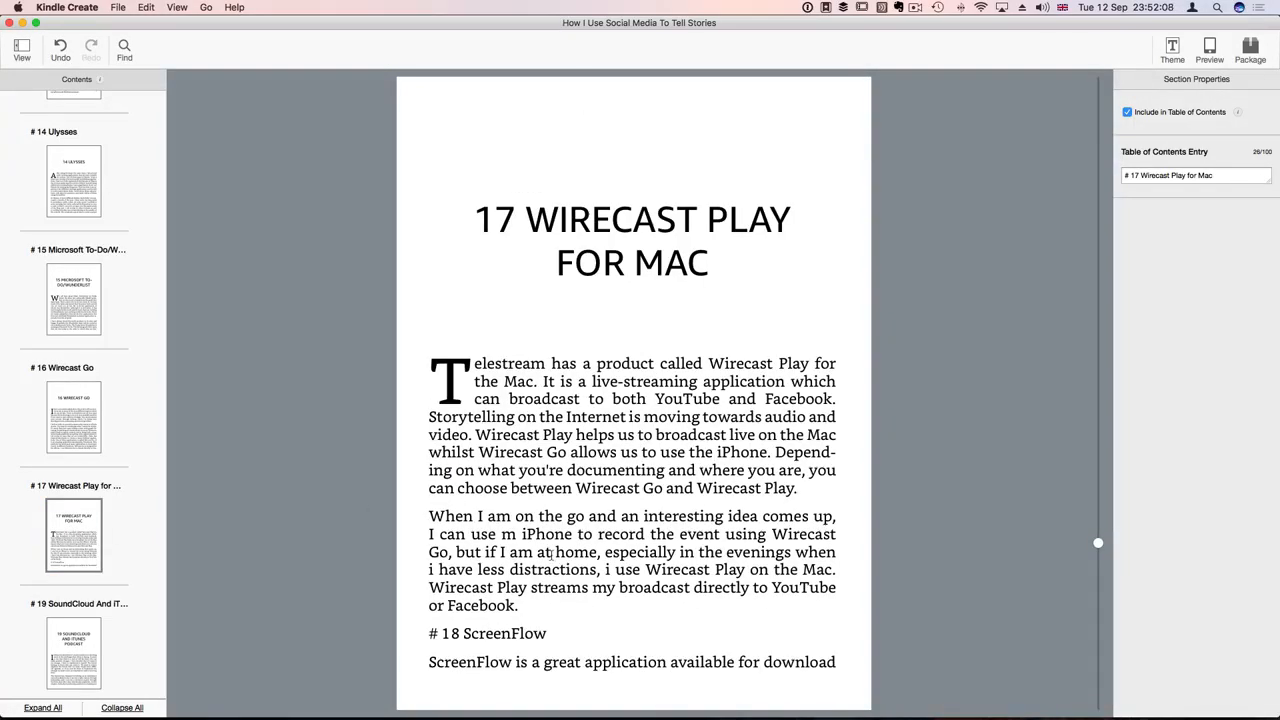
# Step: Read through the ScreenFlow pages between chapter 17 and chapter 19 and return to chapter 17's title page
pyautogui.scroll(-1, 551, 555)
pyautogui.scroll(-1, 551, 555)
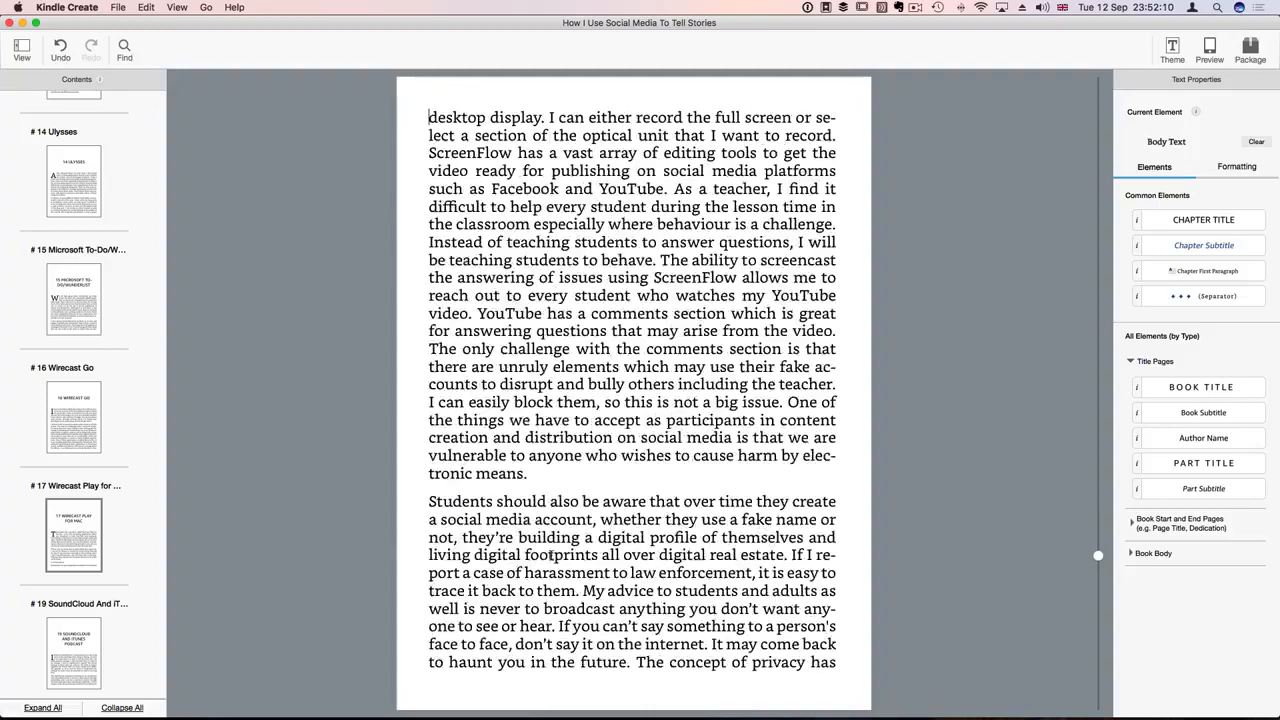
pyautogui.scroll(-1, 551, 555)
pyautogui.scroll(-1, 551, 555)
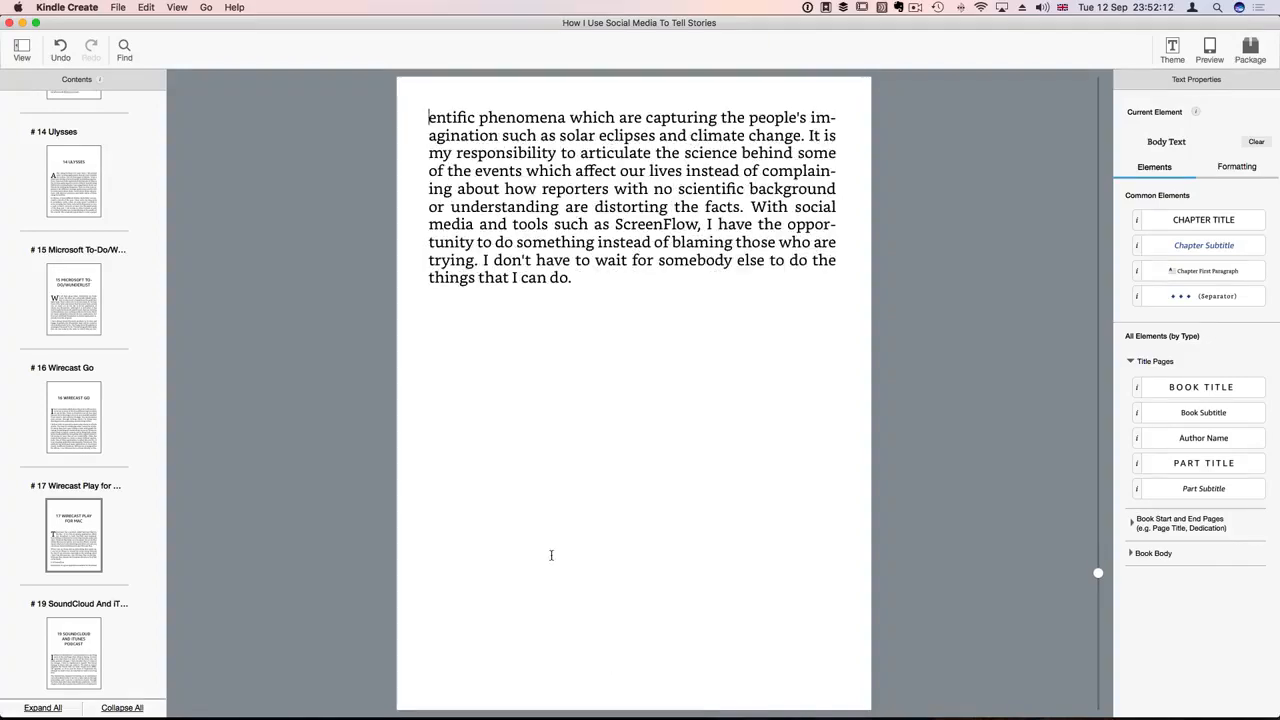
pyautogui.scroll(-1, 551, 555)
pyautogui.scroll(-1, 551, 555)
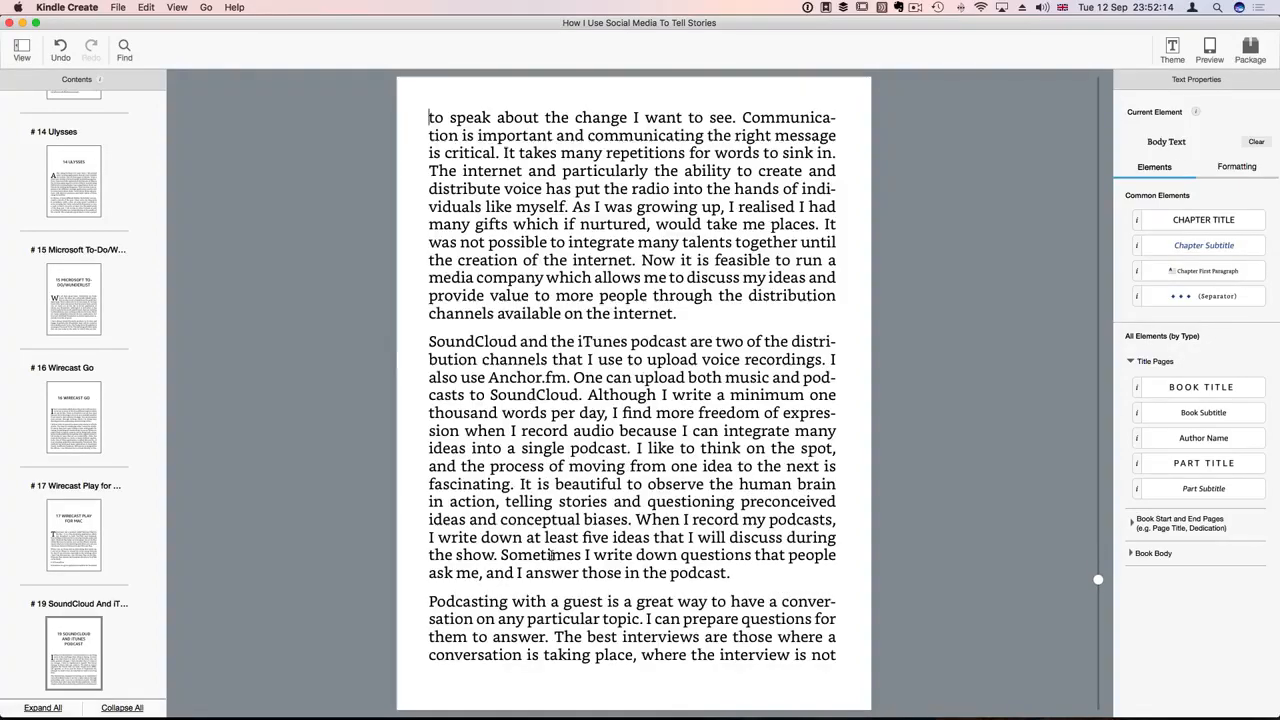
pyautogui.scroll(1, 551, 555)
pyautogui.scroll(1, 551, 555)
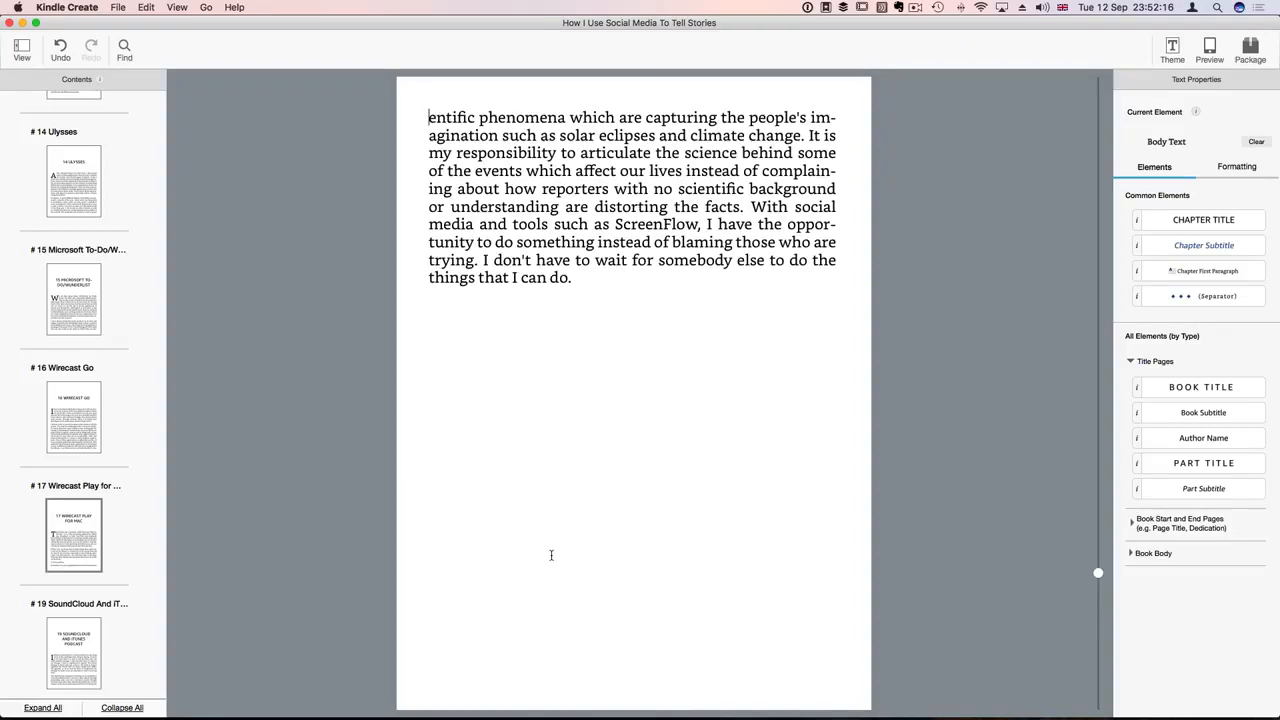
pyautogui.scroll(1, 551, 555)
pyautogui.scroll(1, 551, 555)
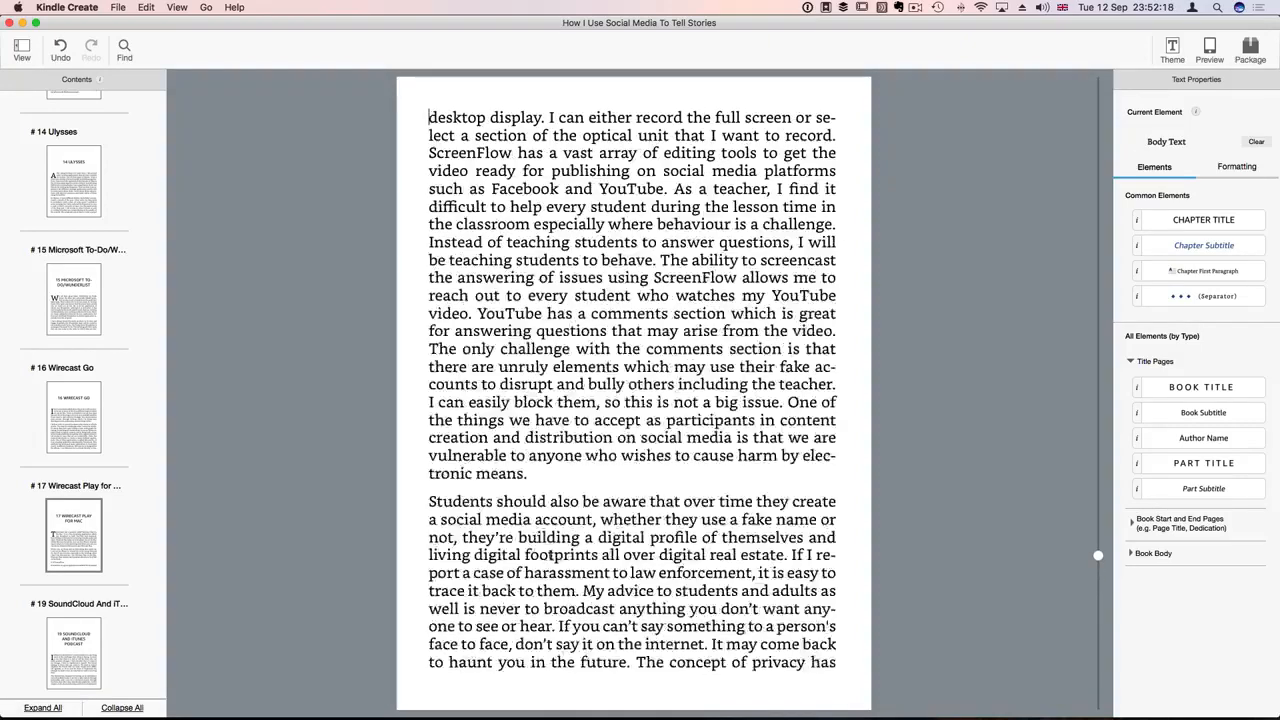
pyautogui.scroll(1, 551, 555)
pyautogui.scroll(1, 551, 555)
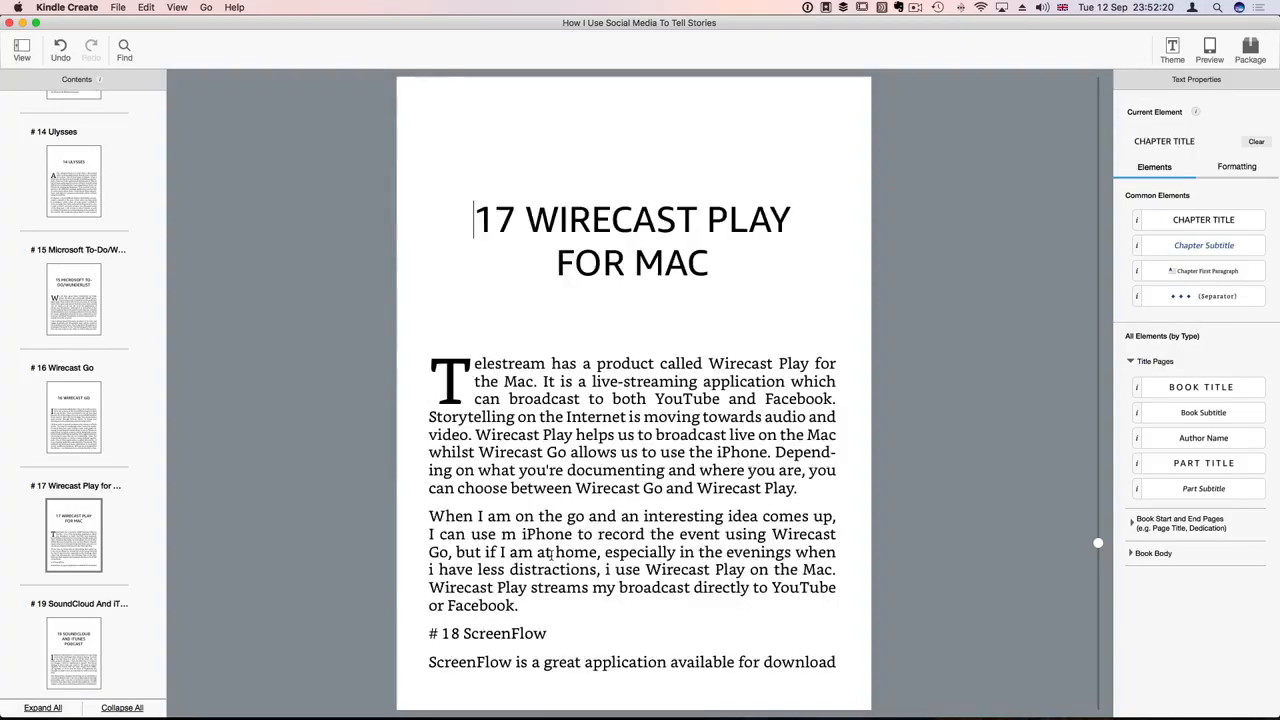
# Step: Look back through the Wirecast Go and Microsoft To-Do/Wunderlist chapters to check their text and titles
pyautogui.scroll(1, 549, 553)
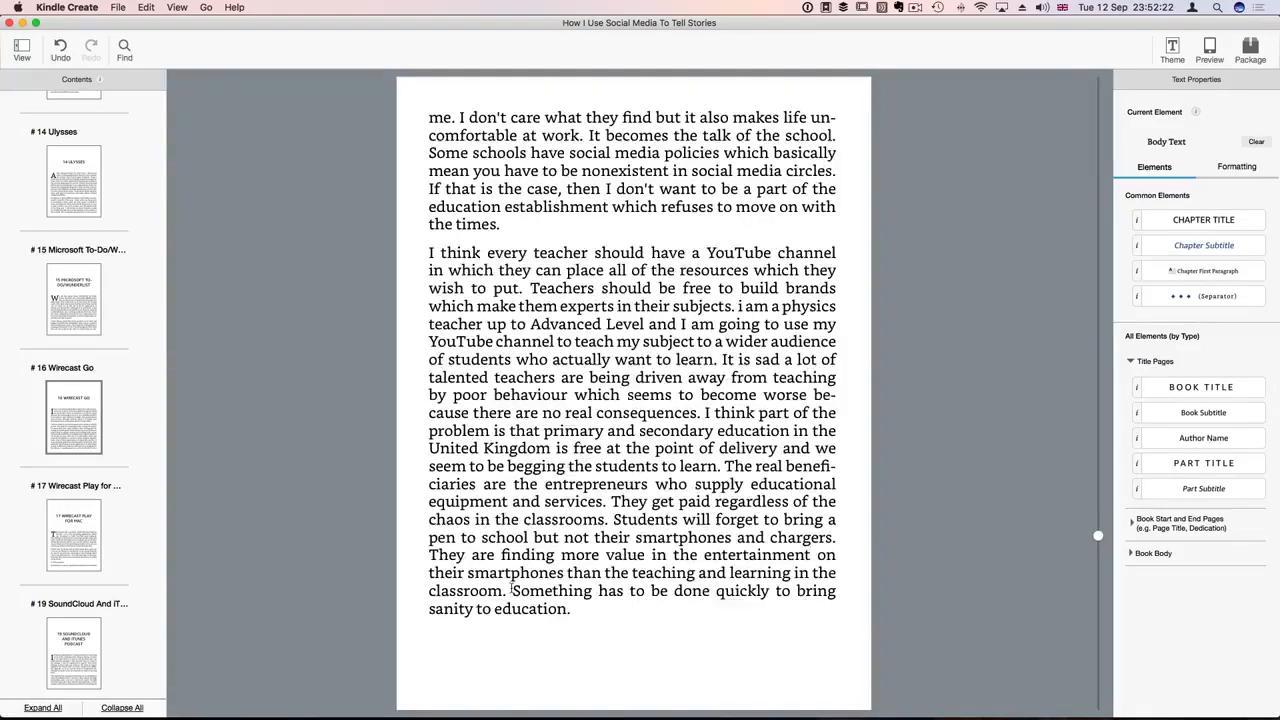
pyautogui.scroll(3, 515, 591)
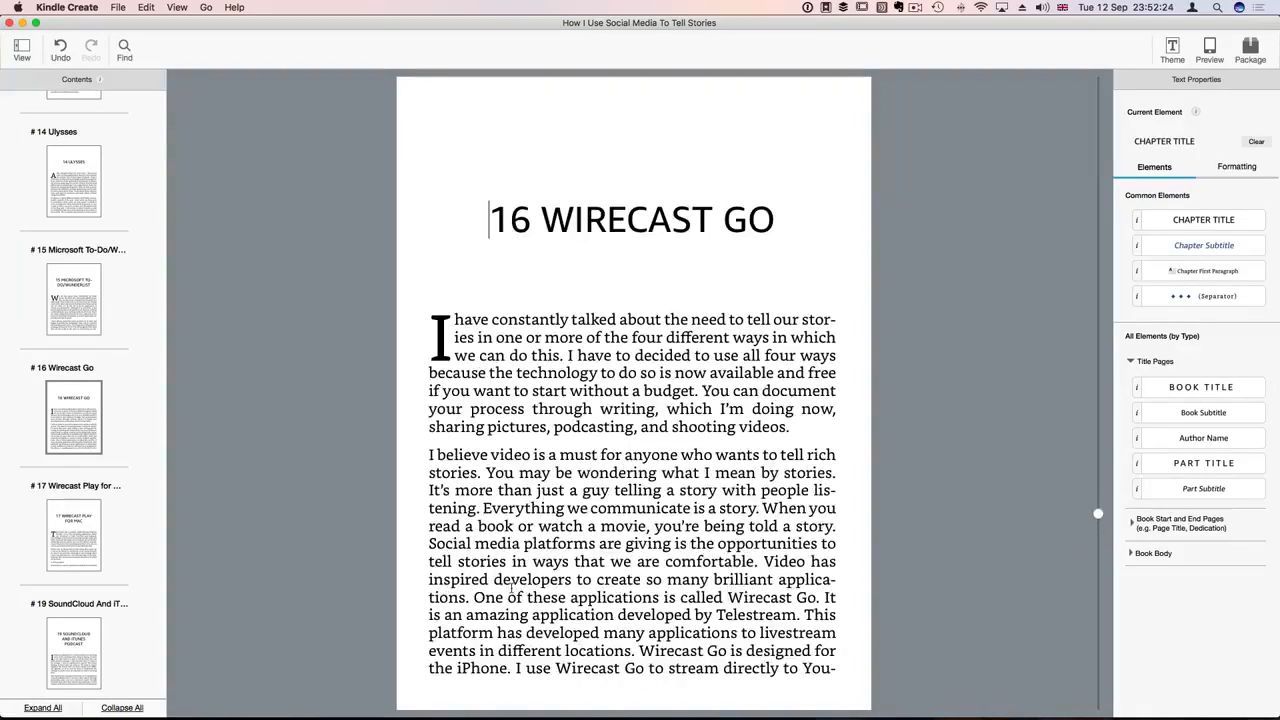
pyautogui.scroll(2, 511, 588)
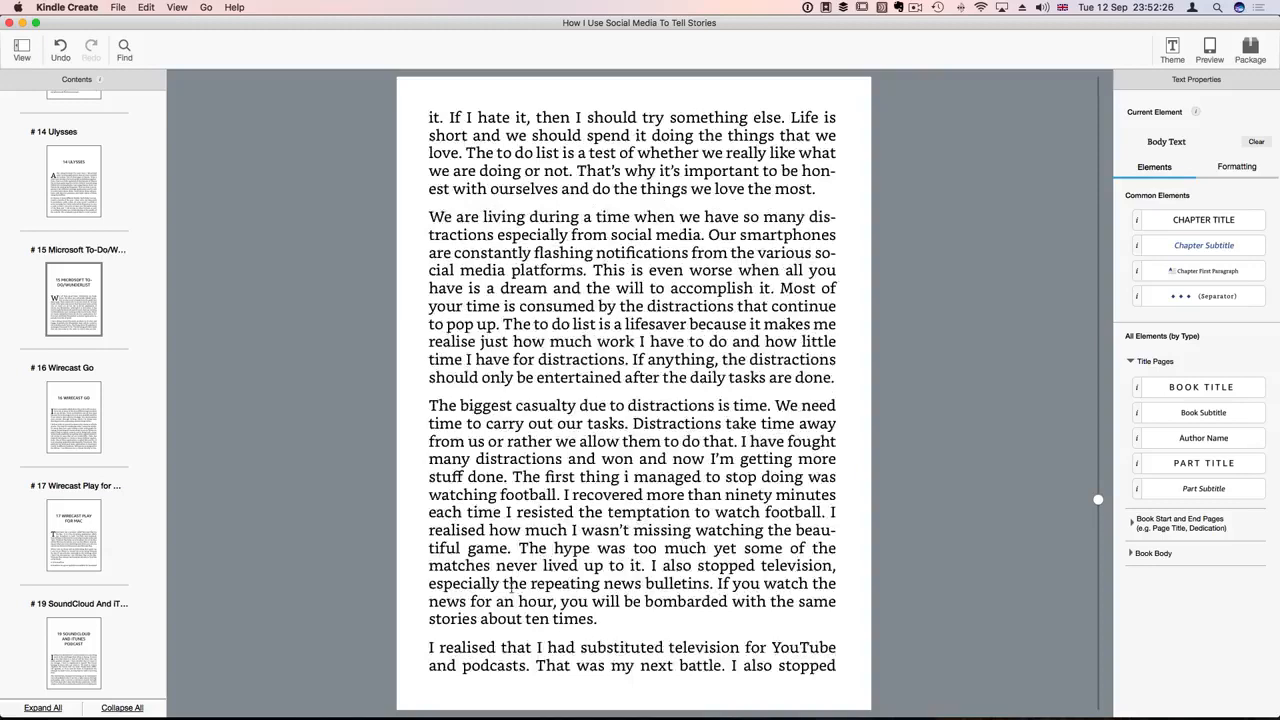
pyautogui.scroll(1, 511, 587)
pyautogui.scroll(1, 509, 588)
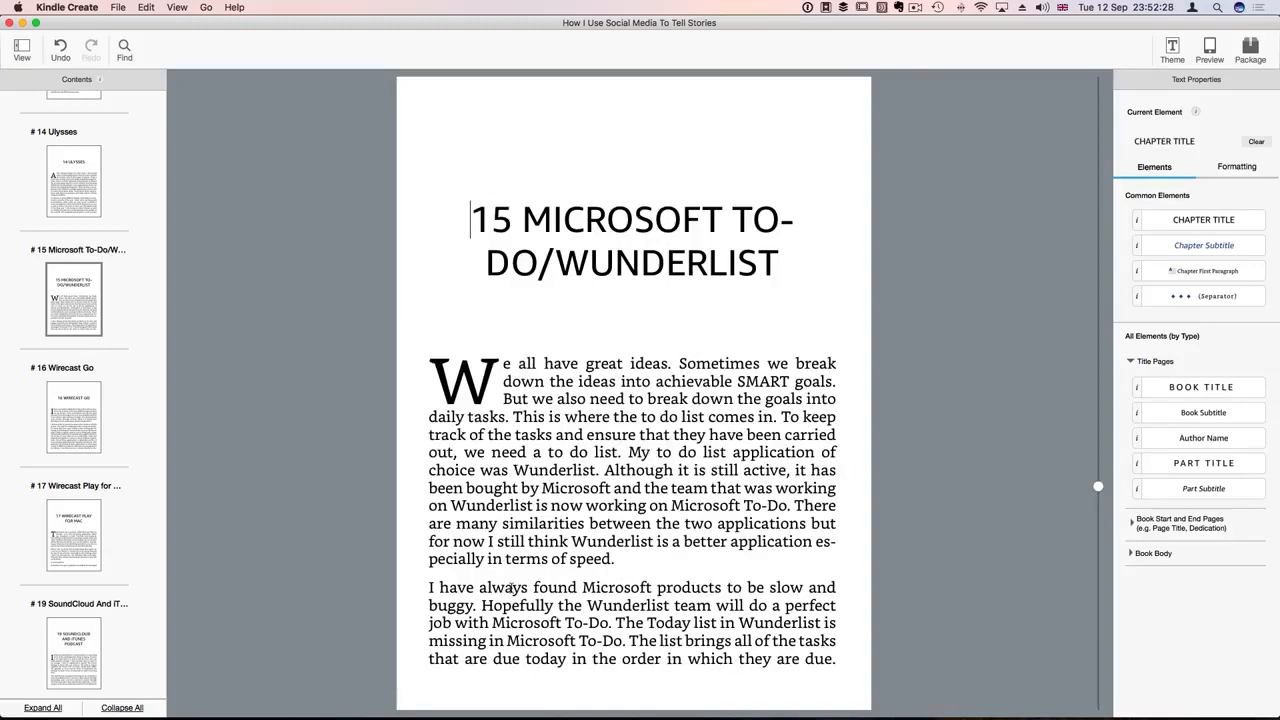
pyautogui.scroll(1, 511, 588)
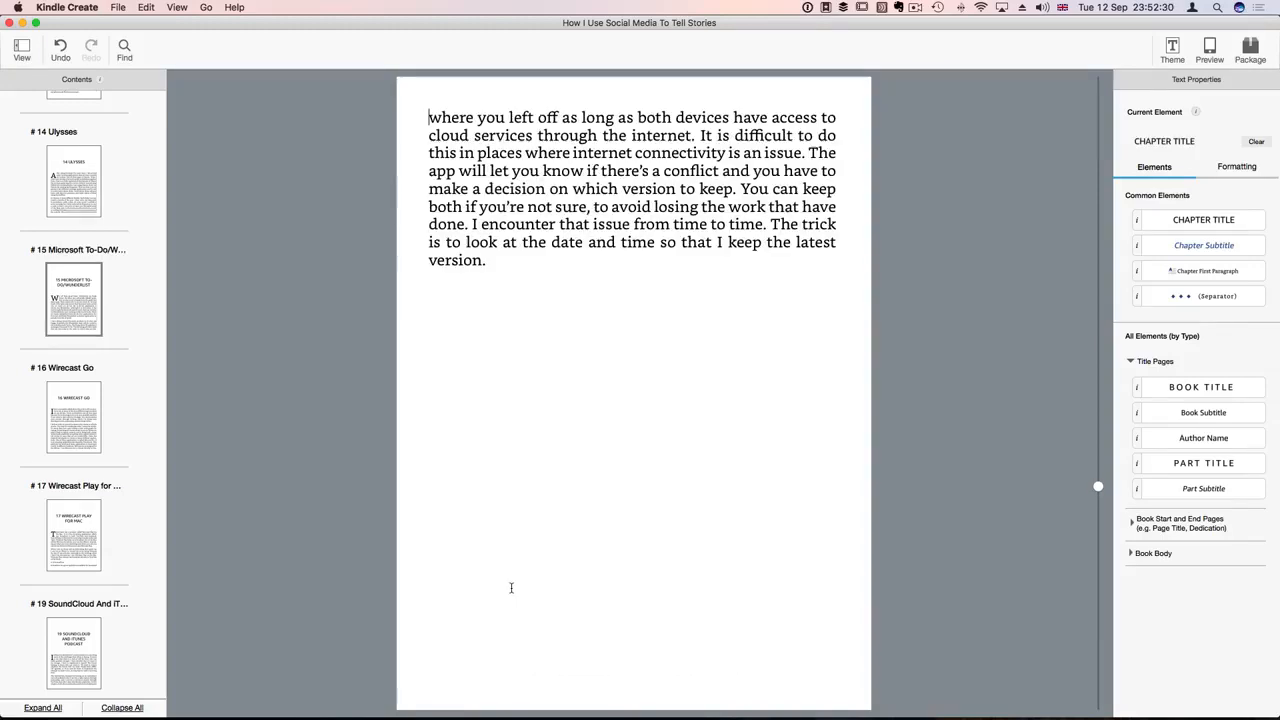
pyautogui.scroll(-1, 511, 588)
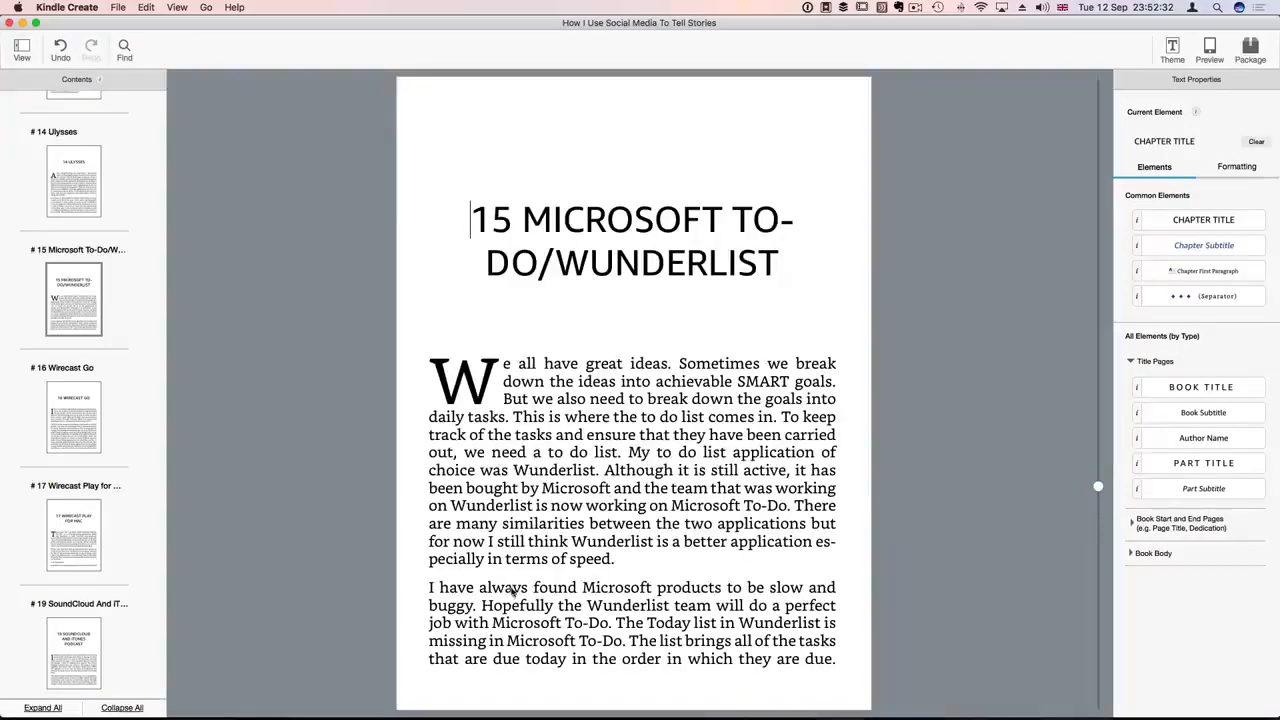
# Step: Switch to Grammarly and open the "17 August 2017" document about Wirecast Play for Mac
pyautogui.hotkey('ctrl', 'Up')
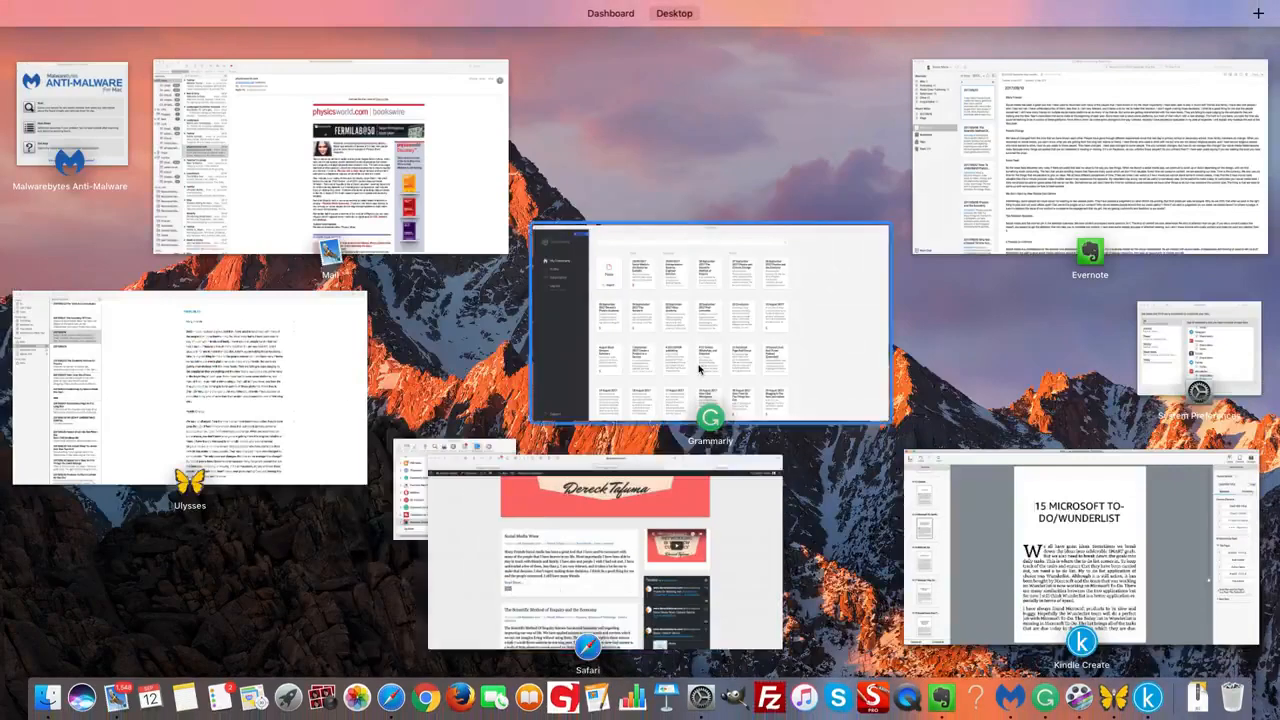
pyautogui.click(623, 366)
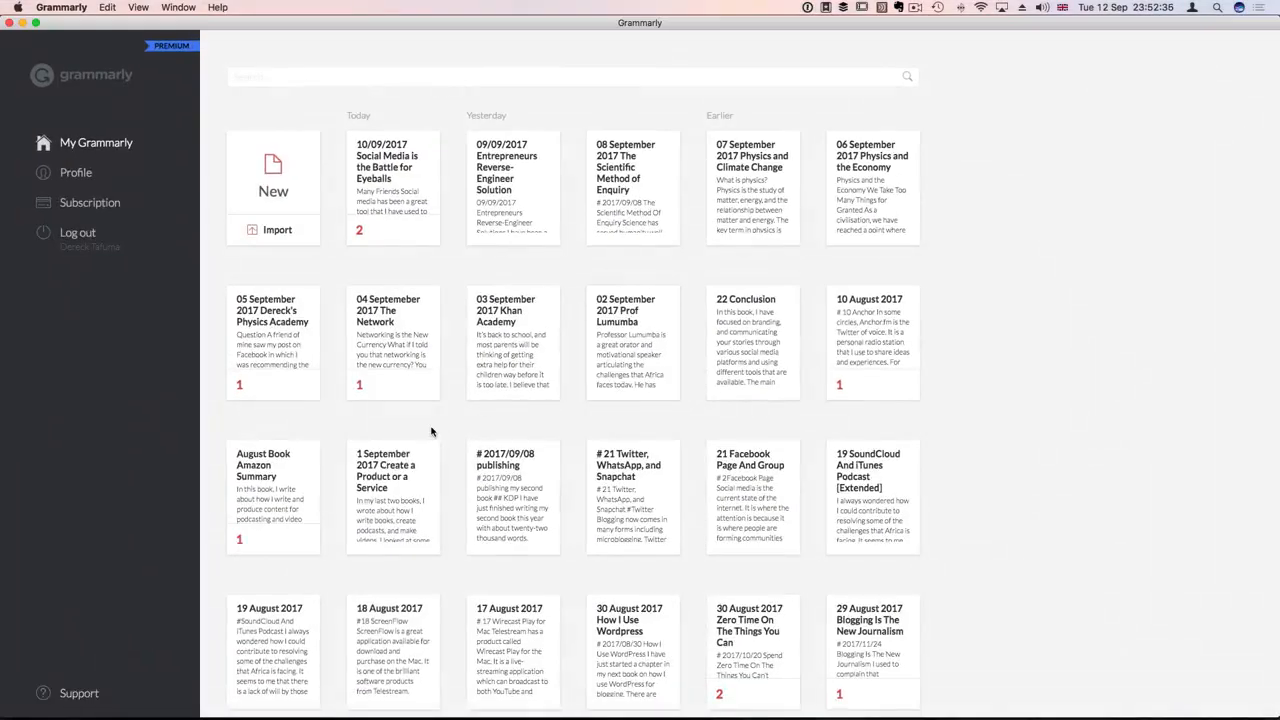
pyautogui.scroll(-3, 432, 431)
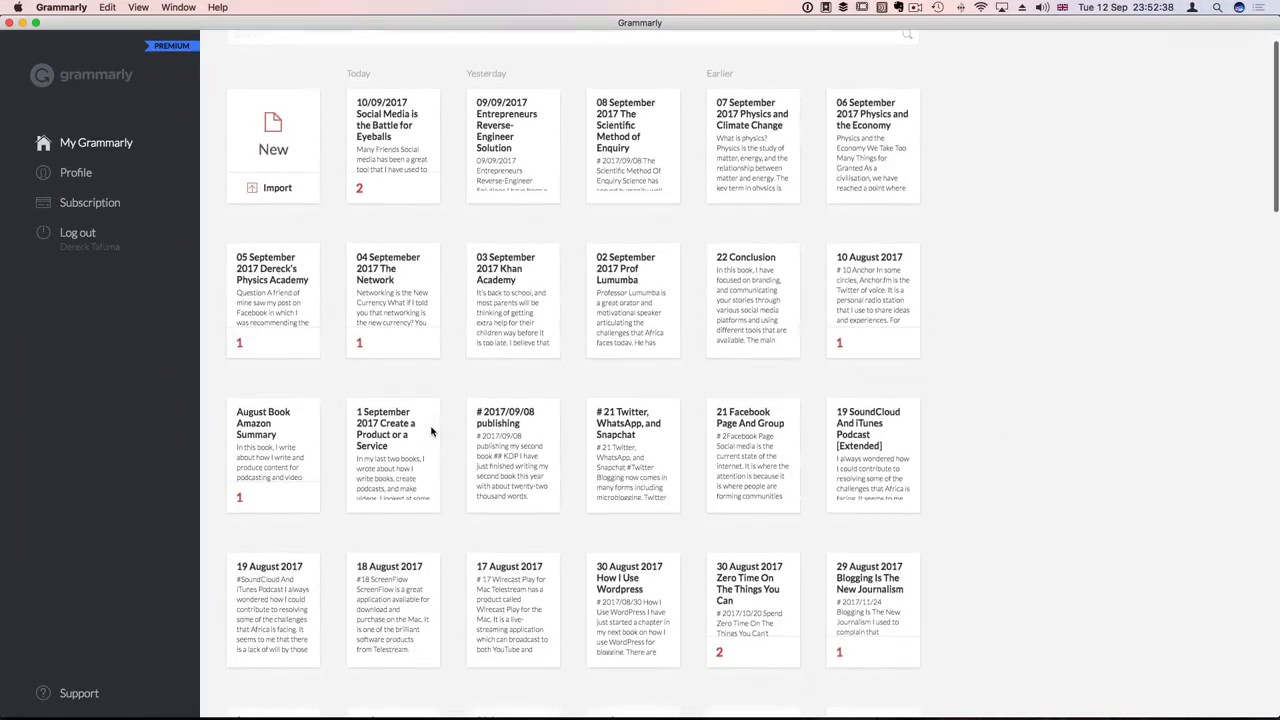
pyautogui.scroll(-3, 432, 431)
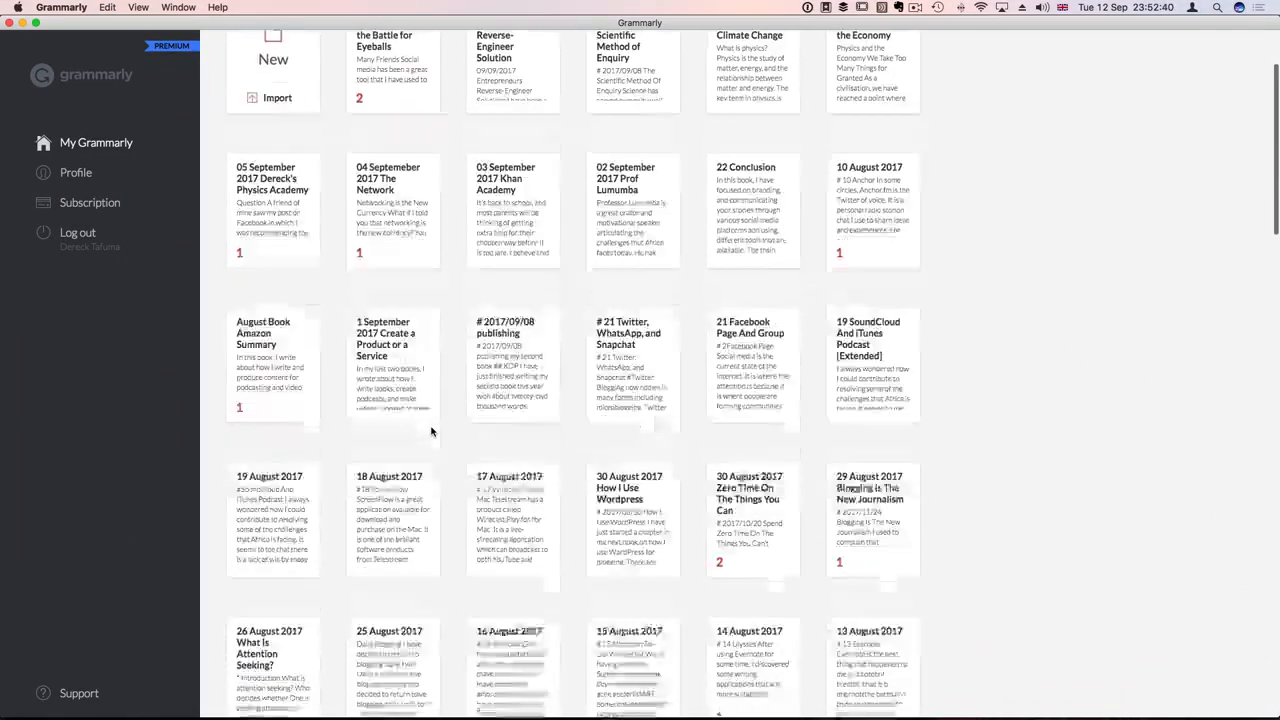
pyautogui.click(508, 454)
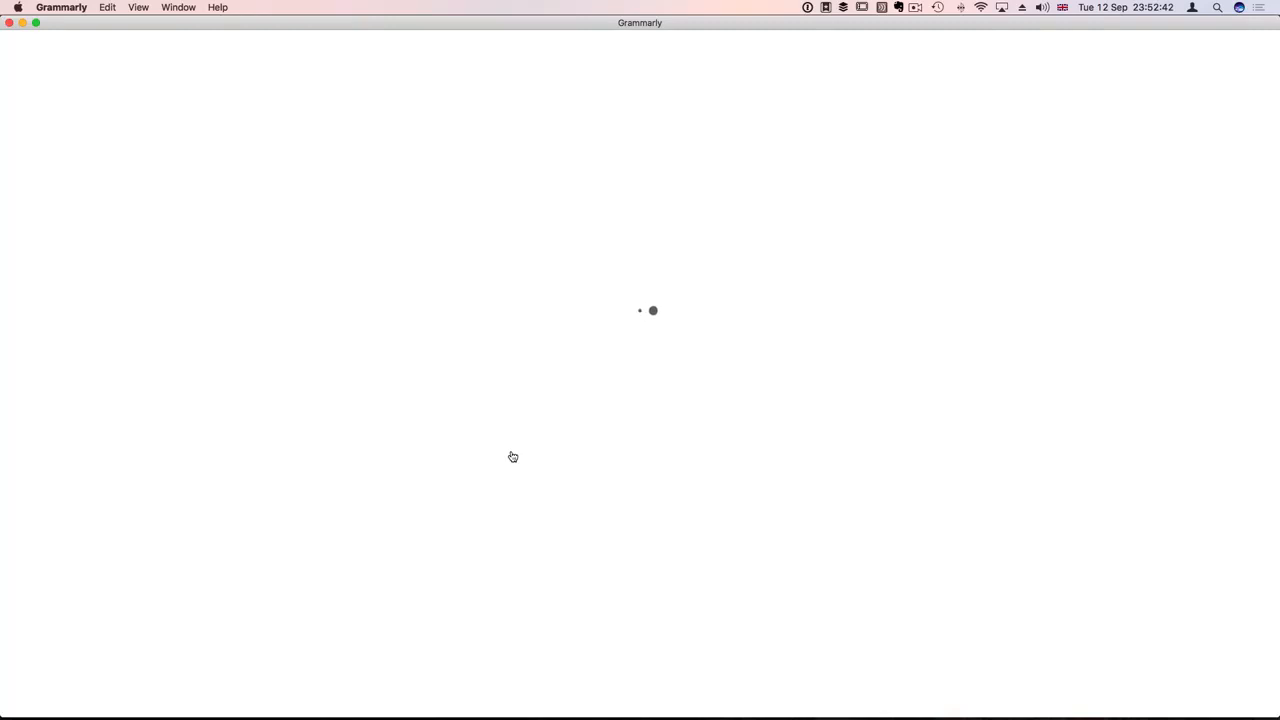
# Step: Review the Wirecast Play for Mac document from start to end and copy its entire text
pyautogui.scroll(-10, 512, 456)
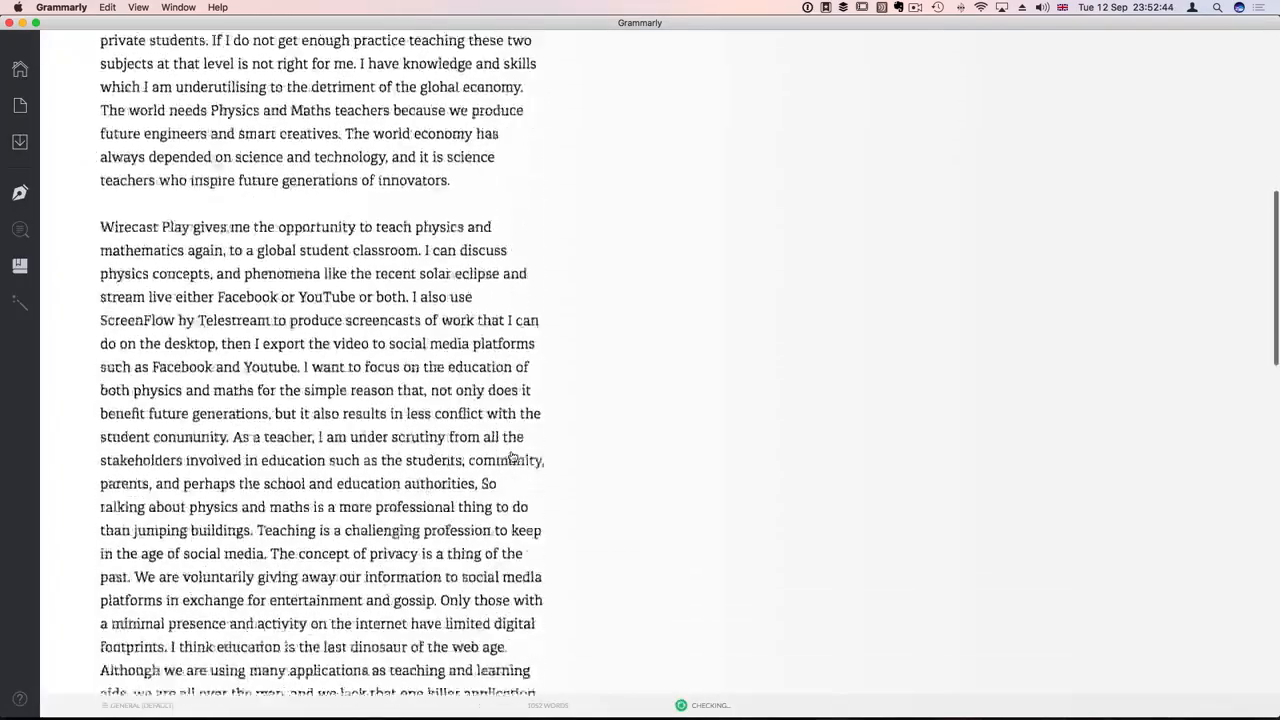
pyautogui.scroll(-20, 512, 456)
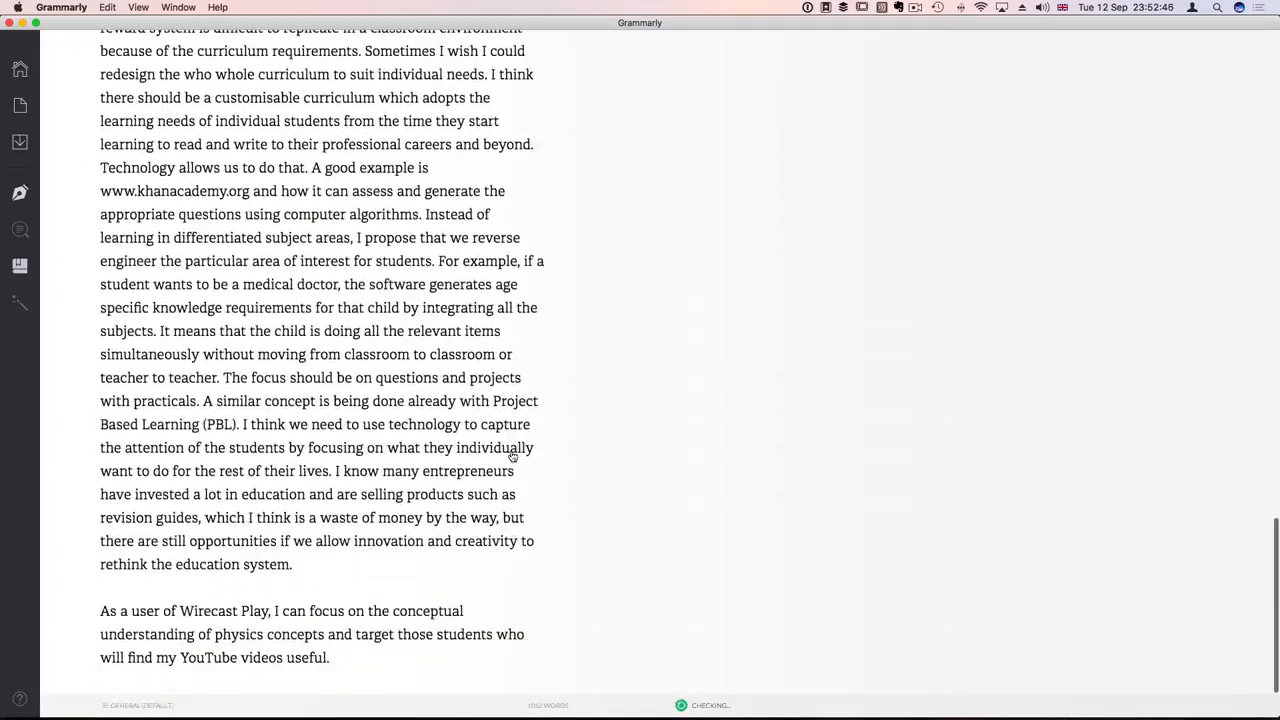
pyautogui.scroll(8, 512, 456)
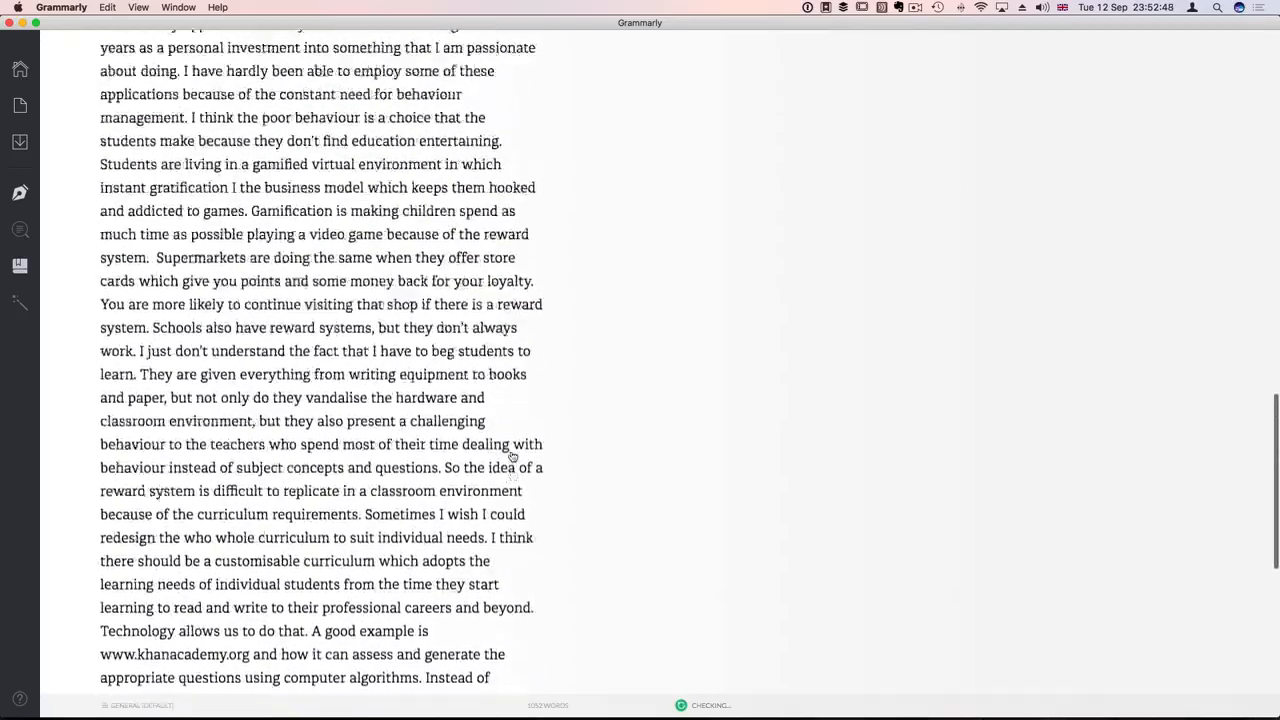
pyautogui.scroll(20, 512, 456)
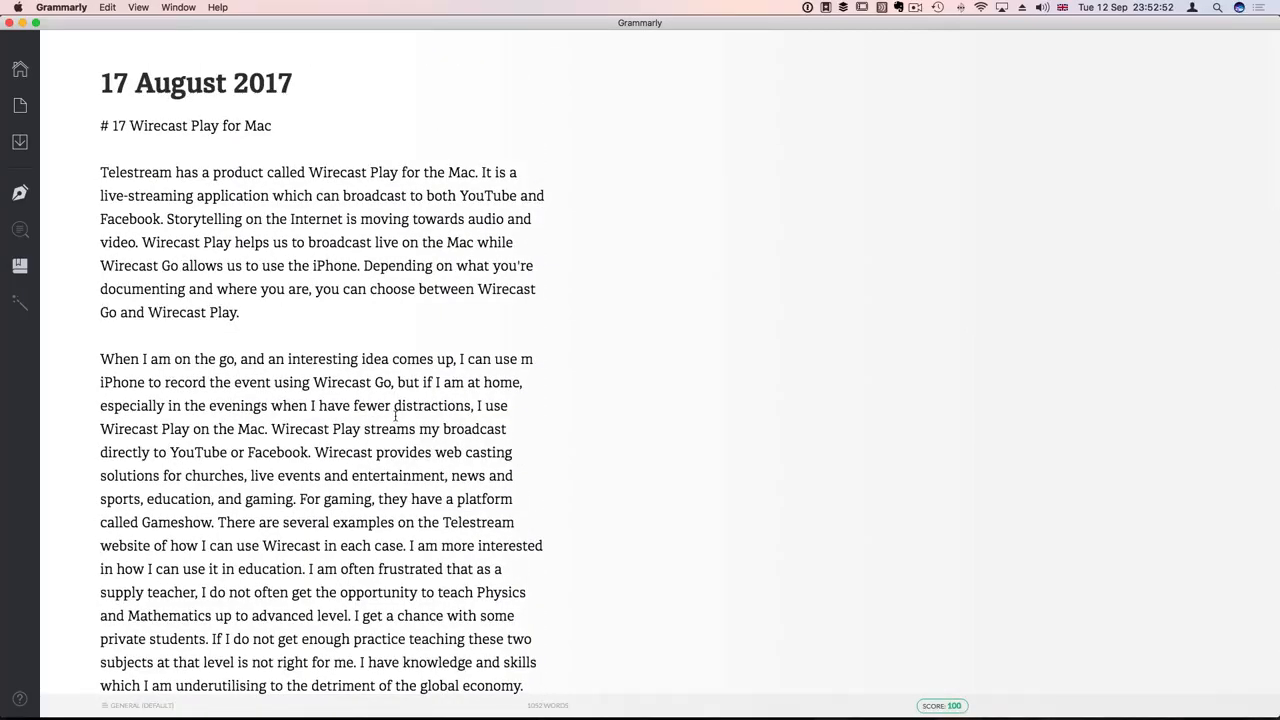
pyautogui.press('super+a')
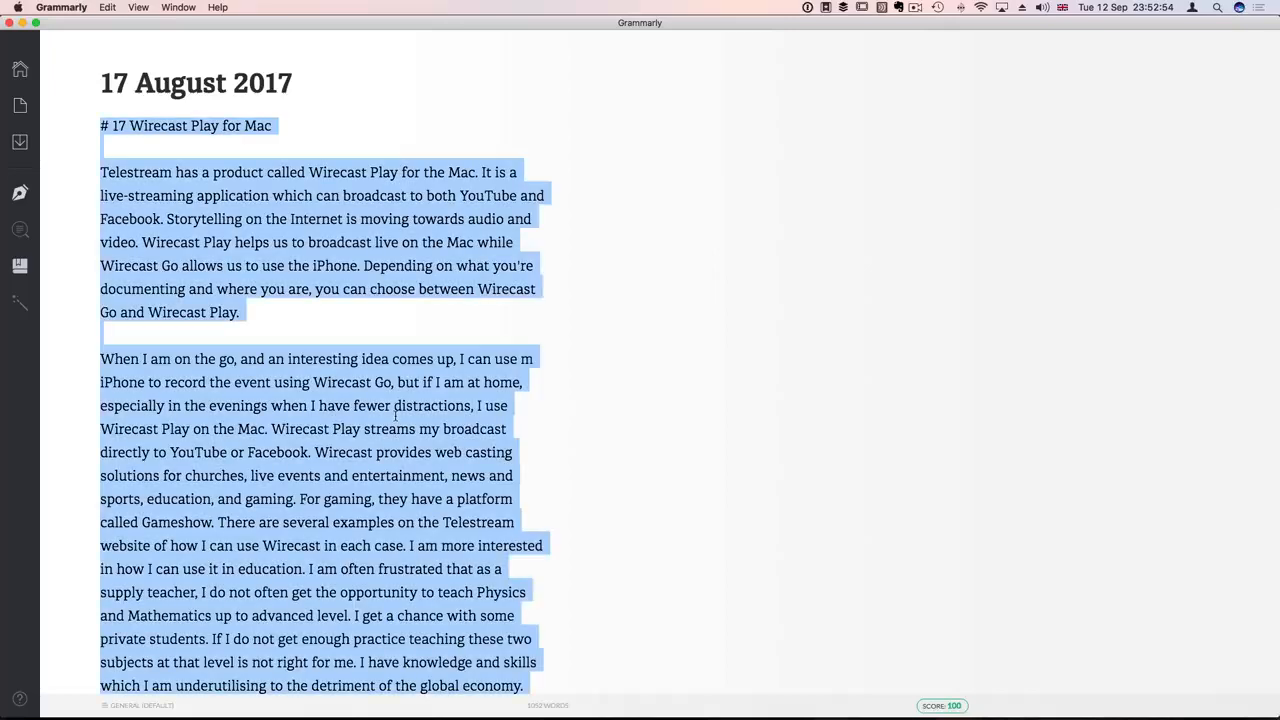
pyautogui.press('super+c')
# Step: Switch to Kindle Create and read forward from the Microsoft To-Do/Wunderlist chapter to the ScreenFlow text inside chapter 17
pyautogui.hotkey('ctrl', 'Up')
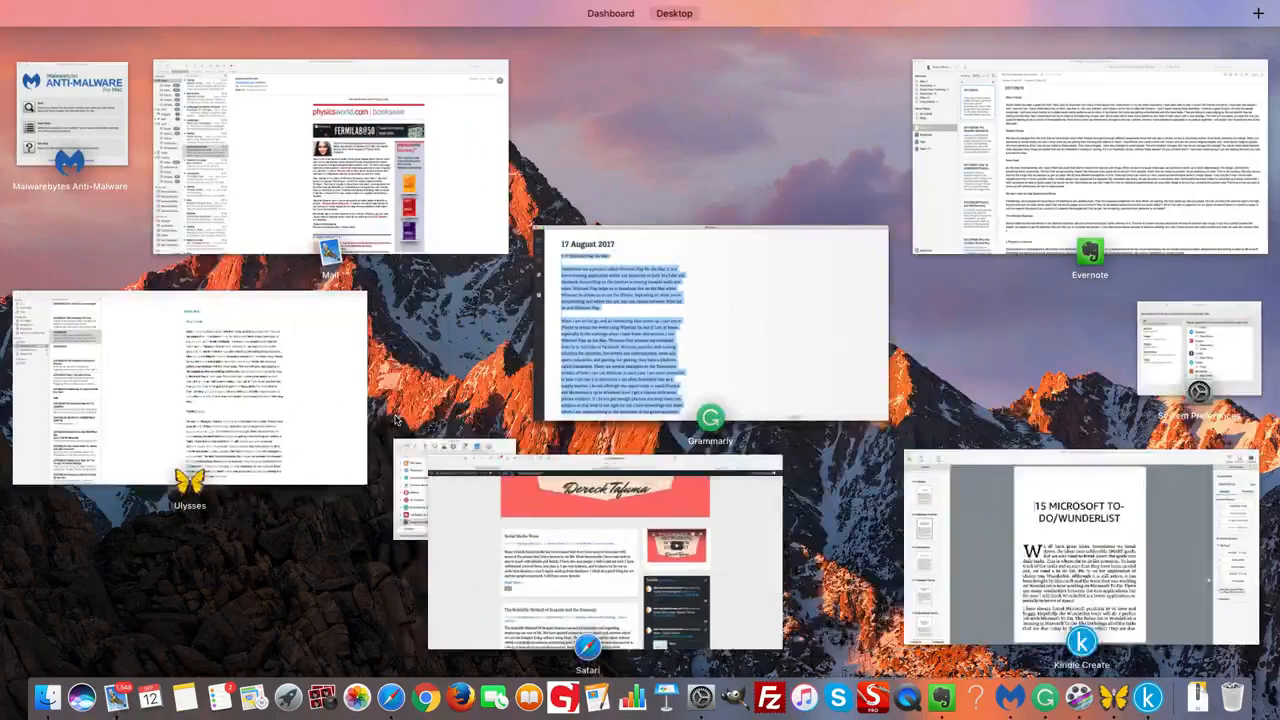
pyautogui.hotkey('ctrl', 'Up')
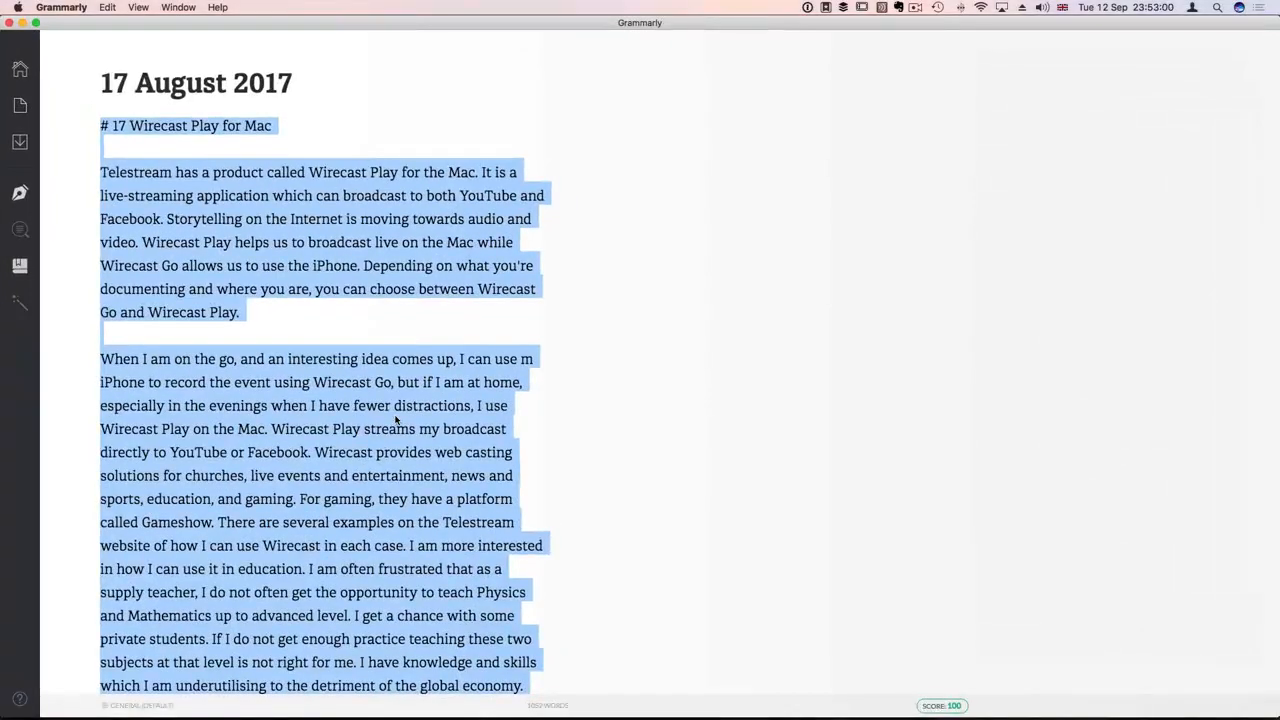
pyautogui.hotkey('ctrl', 'Up')
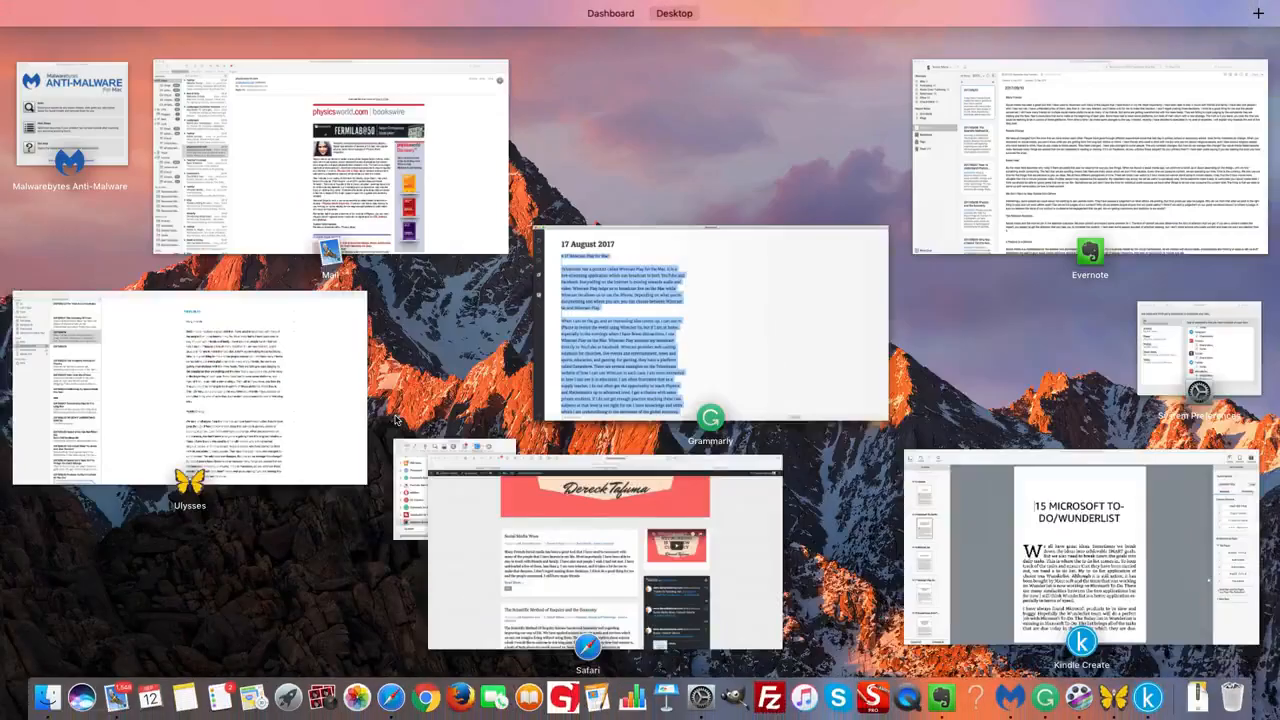
pyautogui.click(912, 565)
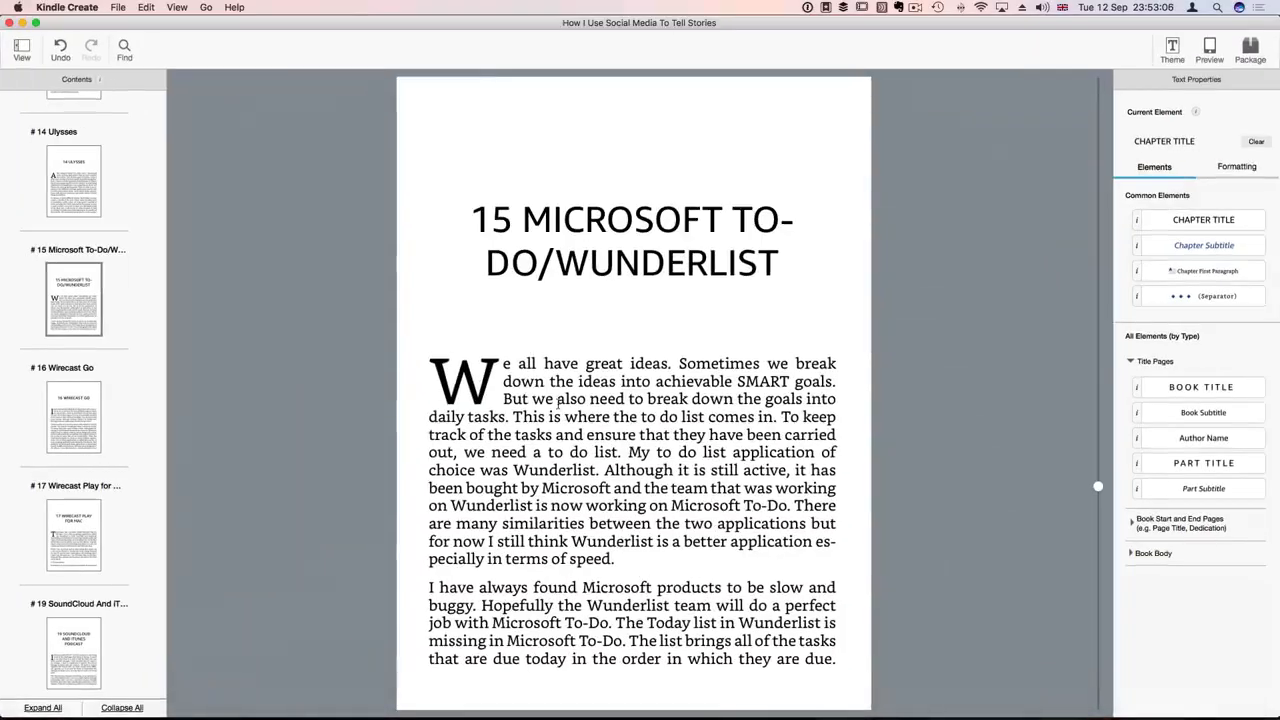
pyautogui.press('pagedown')
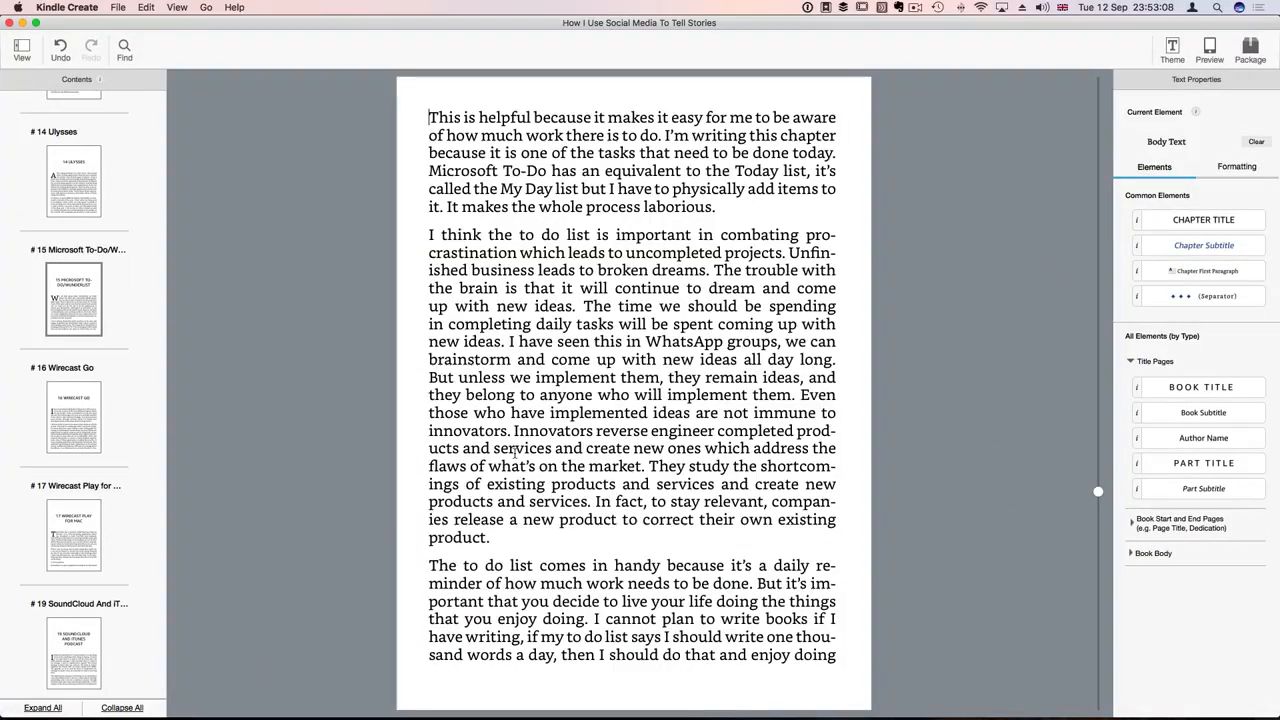
pyautogui.press('pagedown')
pyautogui.press('pagedown')
pyautogui.press('pagedown')
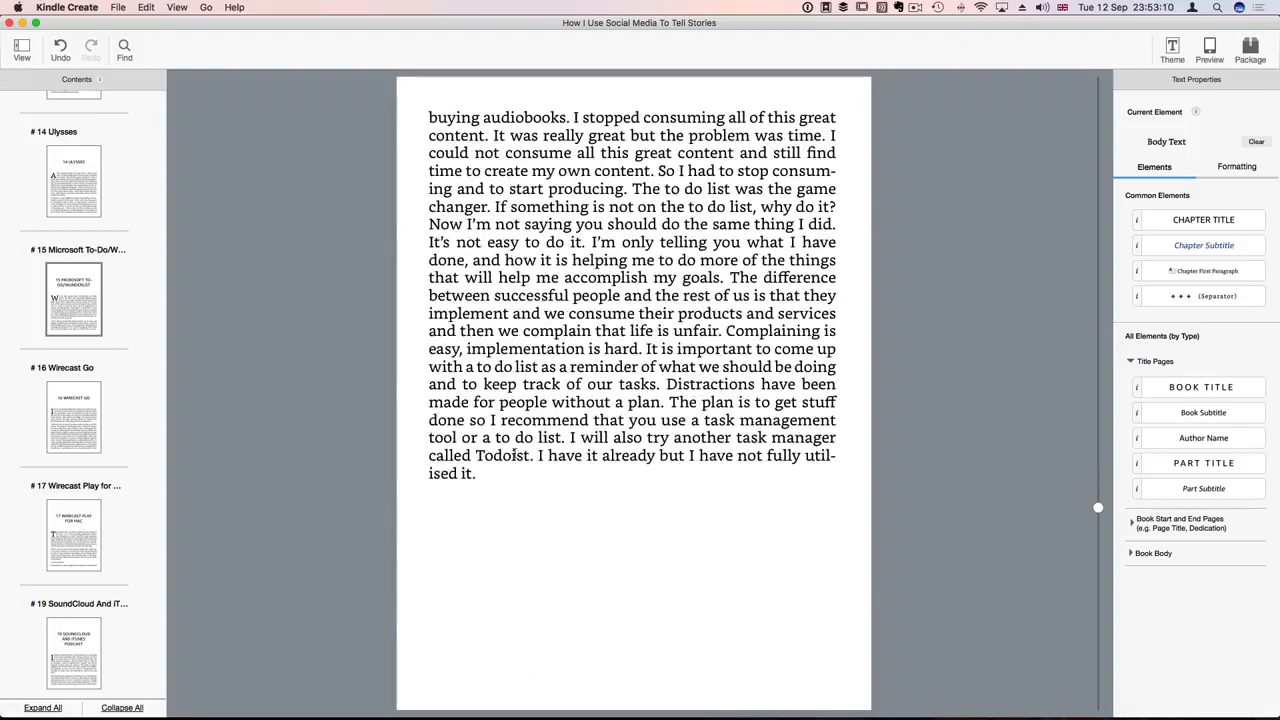
pyautogui.press('pagedown')
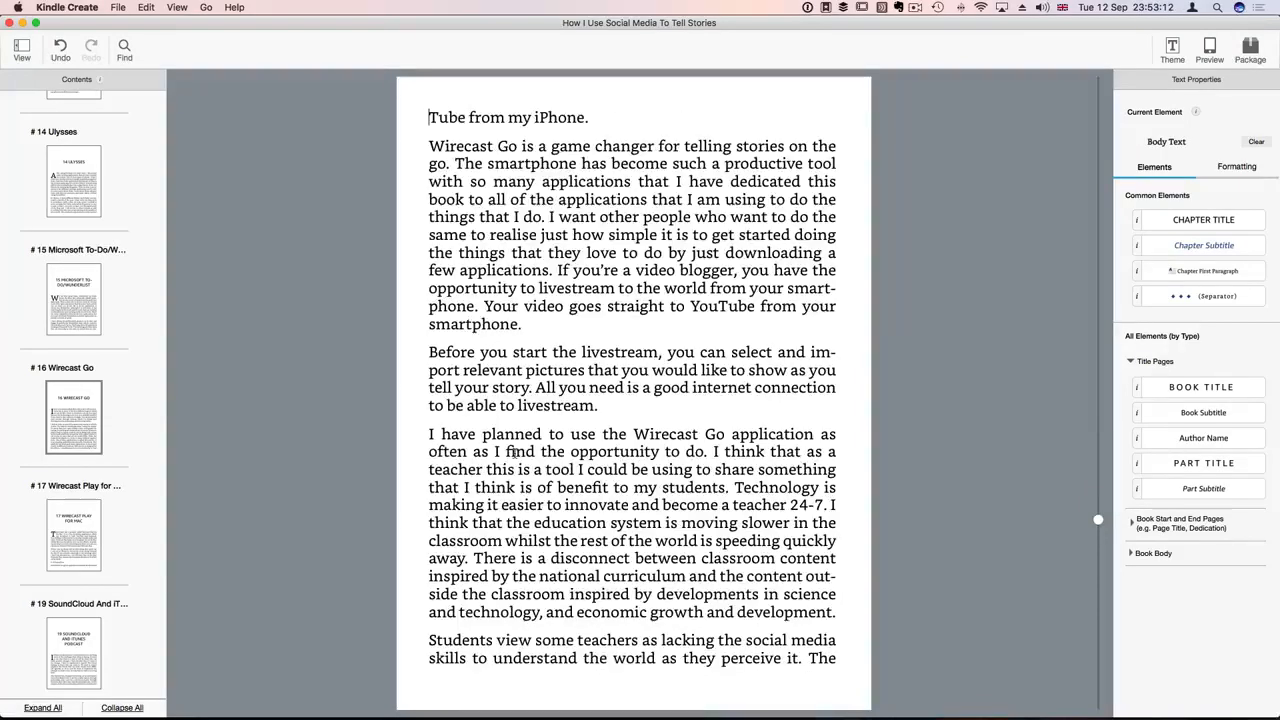
pyautogui.press('pagedown')
pyautogui.press('pagedown')
pyautogui.press('pagedown')
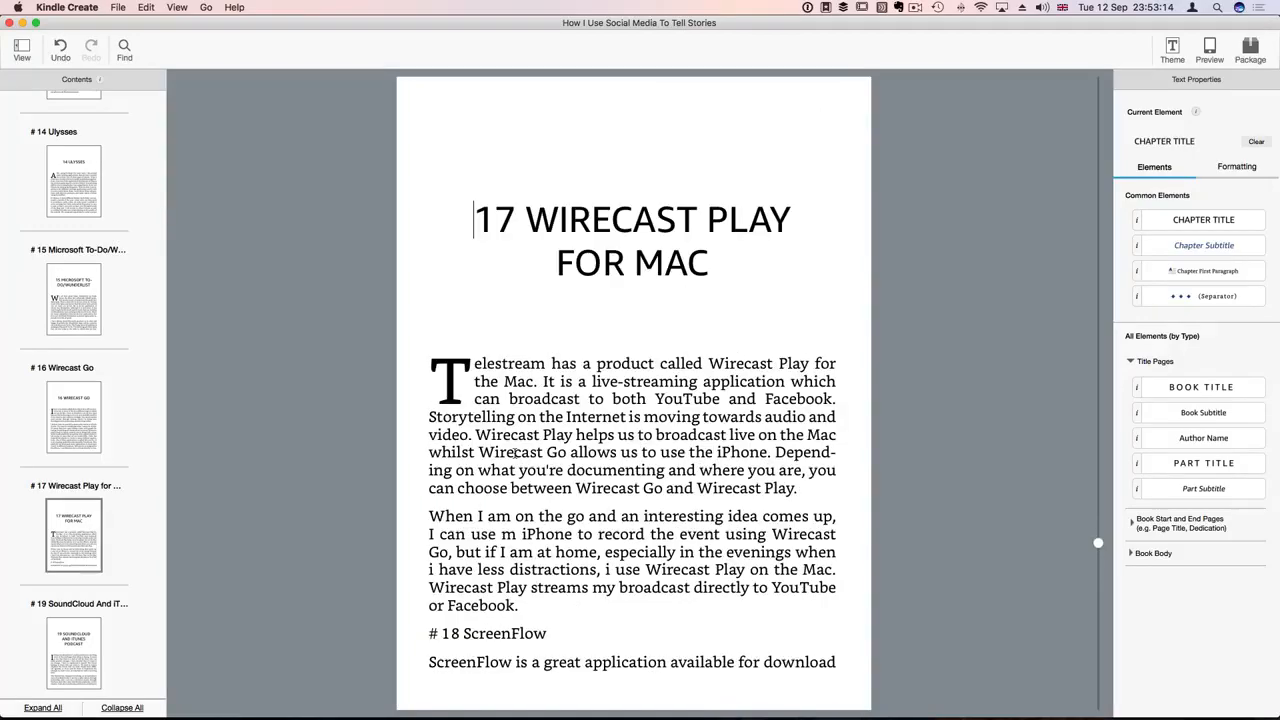
pyautogui.press('pagedown')
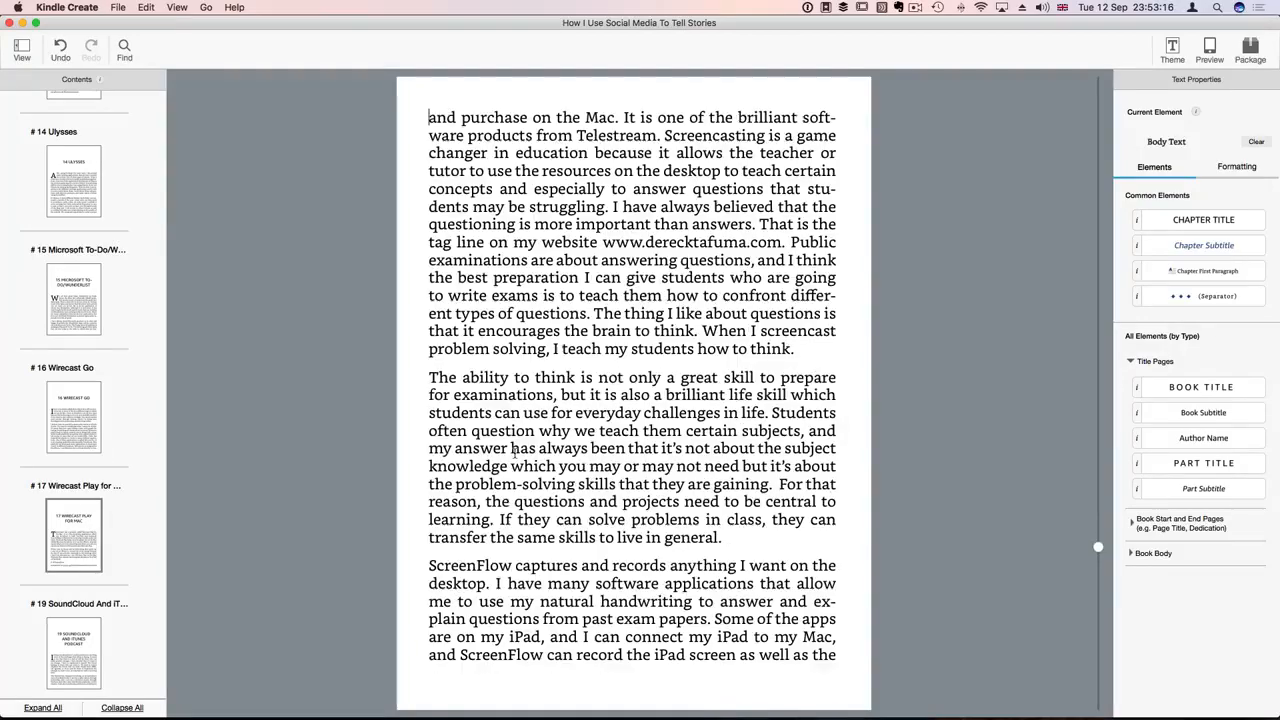
# Step: Switch to Grammarly and open the "18 August 2017" document about ScreenFlow from the document list
pyautogui.hotkey('ctrl', 'Up')
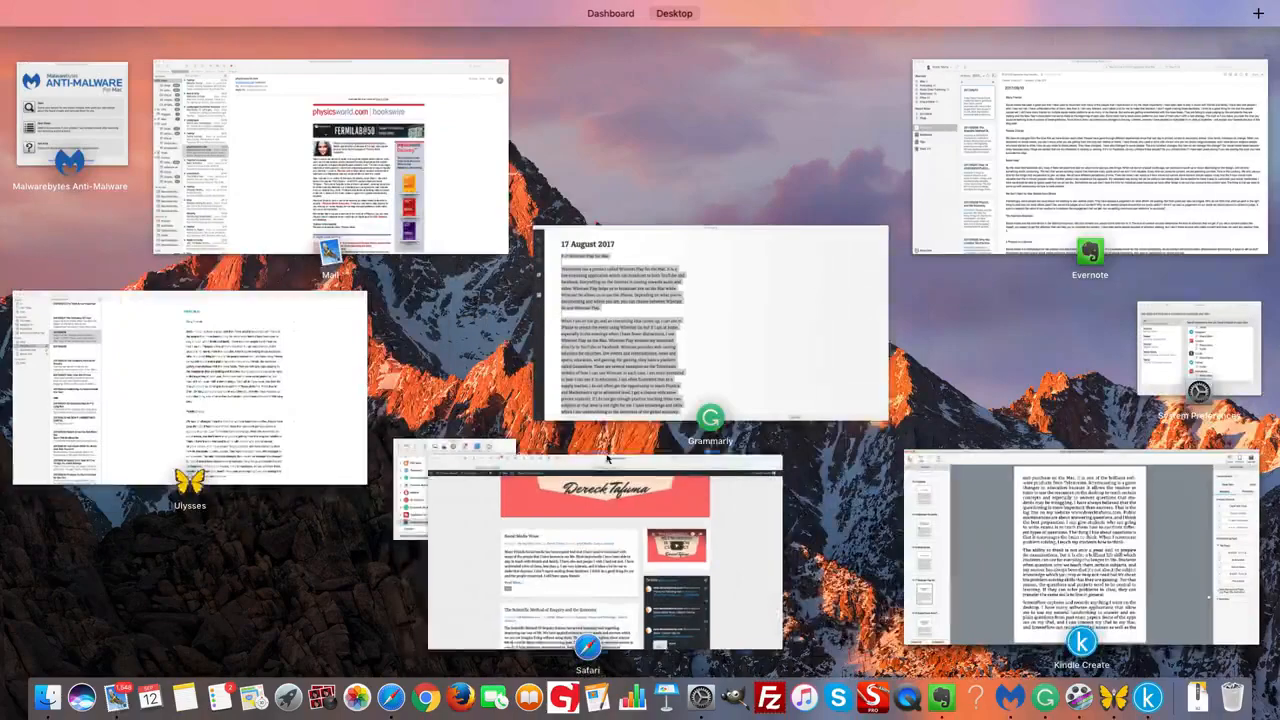
pyautogui.click(767, 331)
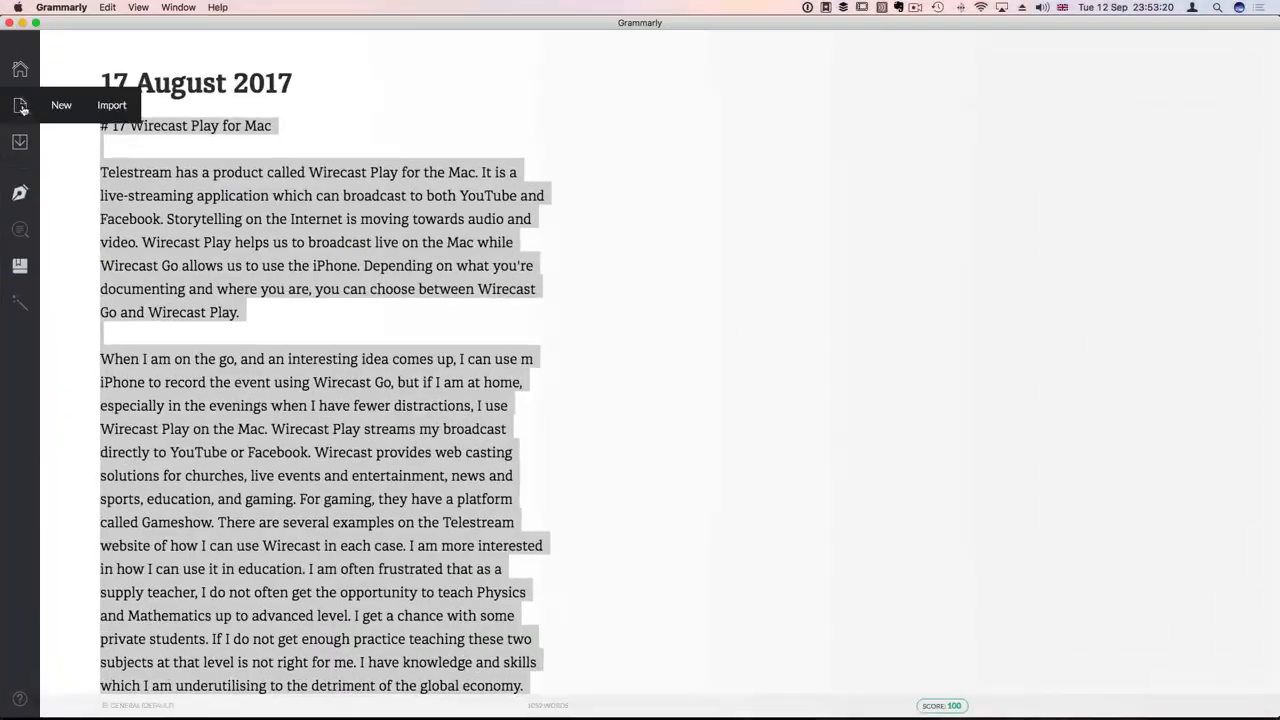
pyautogui.click(19, 70)
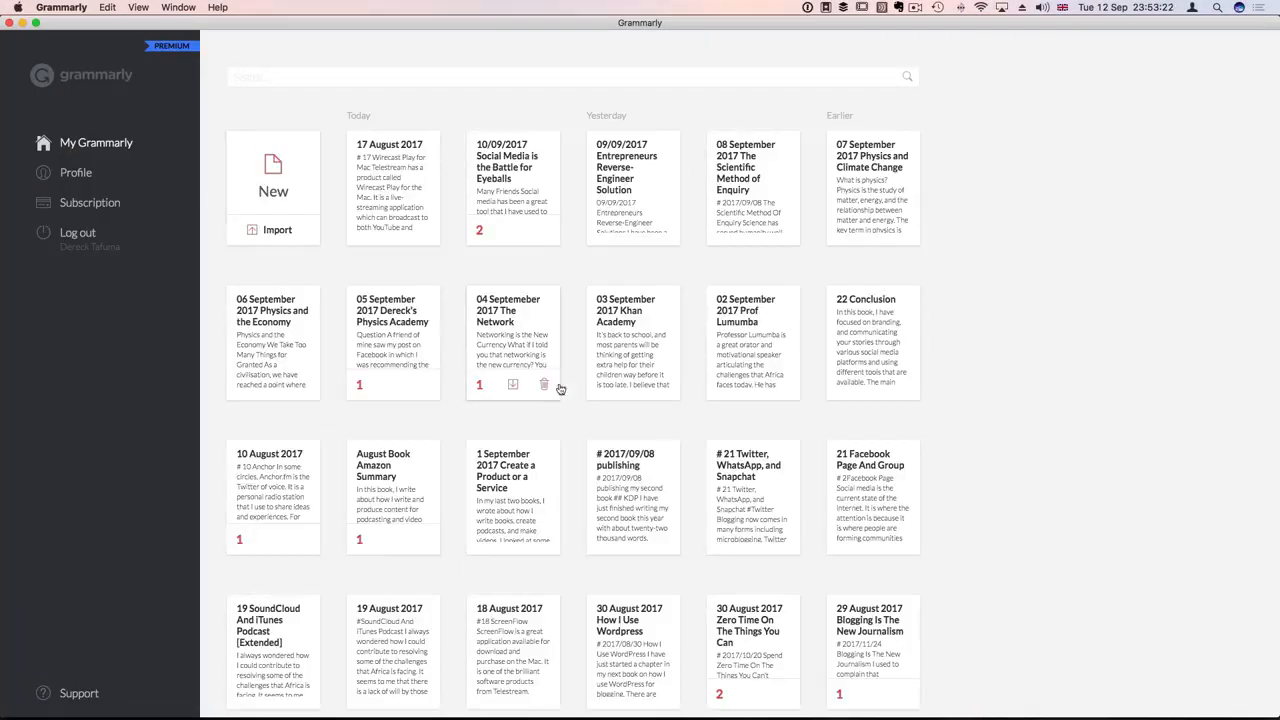
pyautogui.scroll(-5, 582, 414)
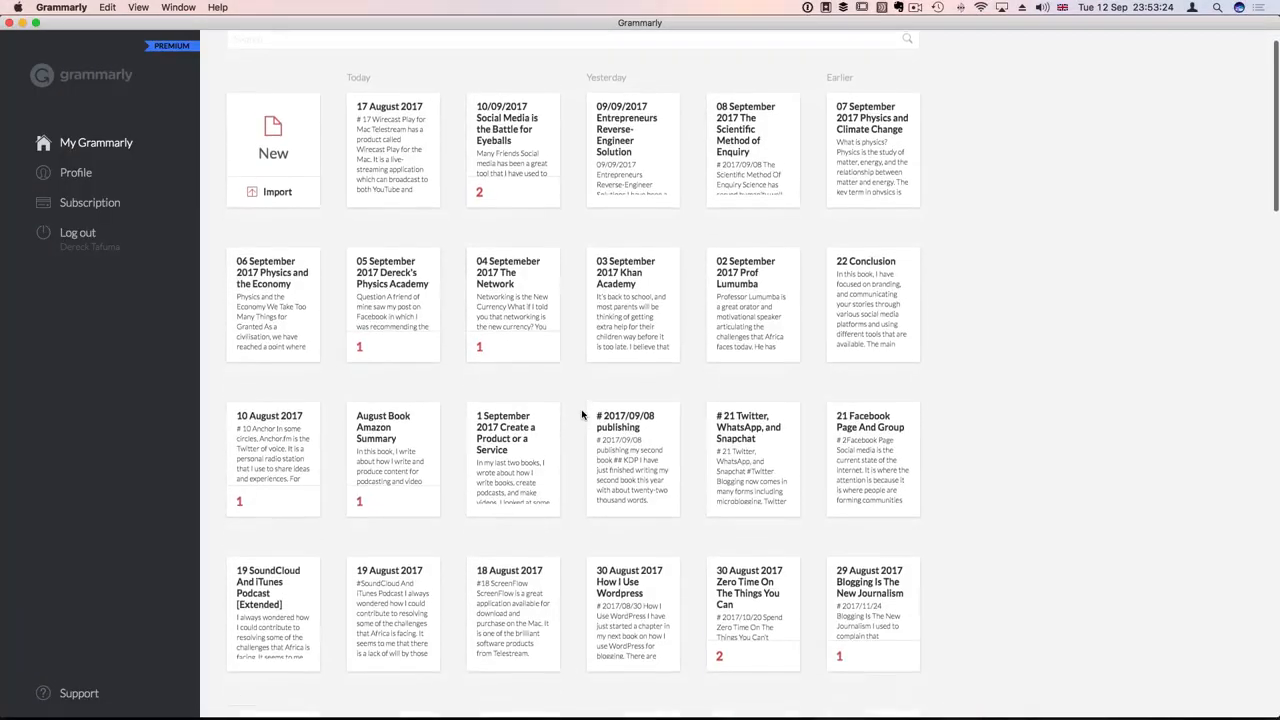
pyautogui.scroll(-2, 580, 420)
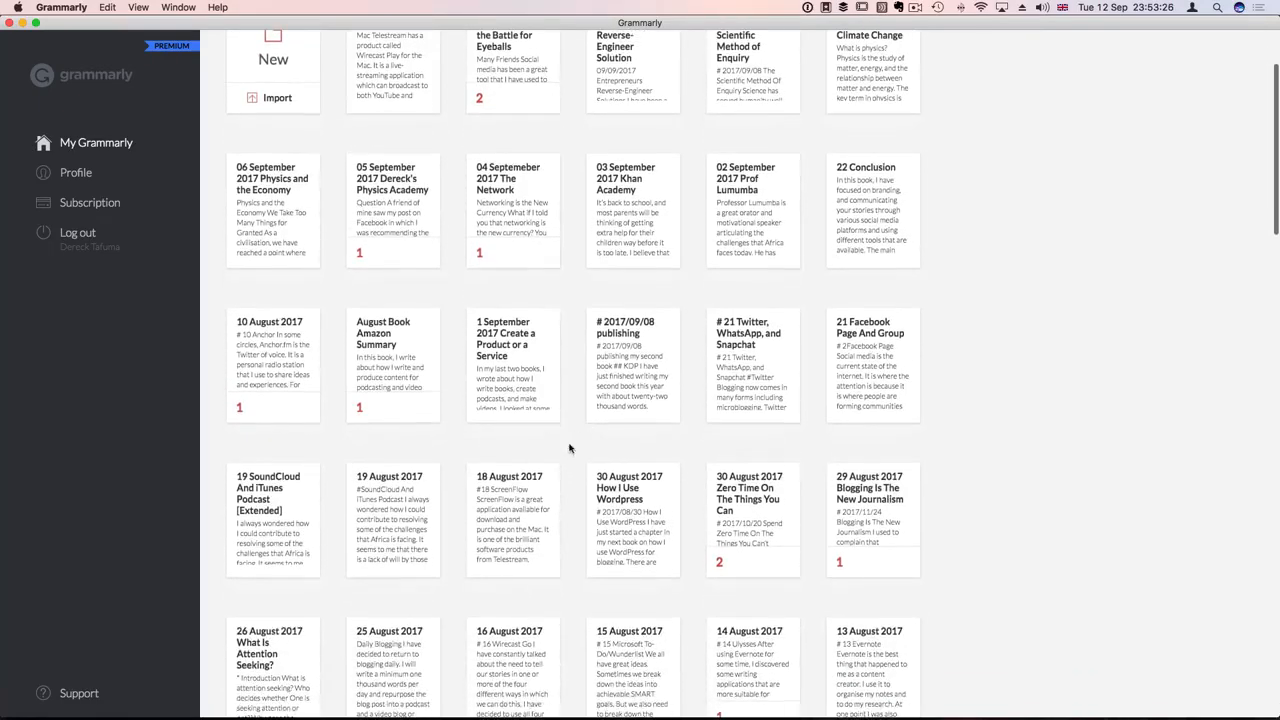
pyautogui.click(527, 499)
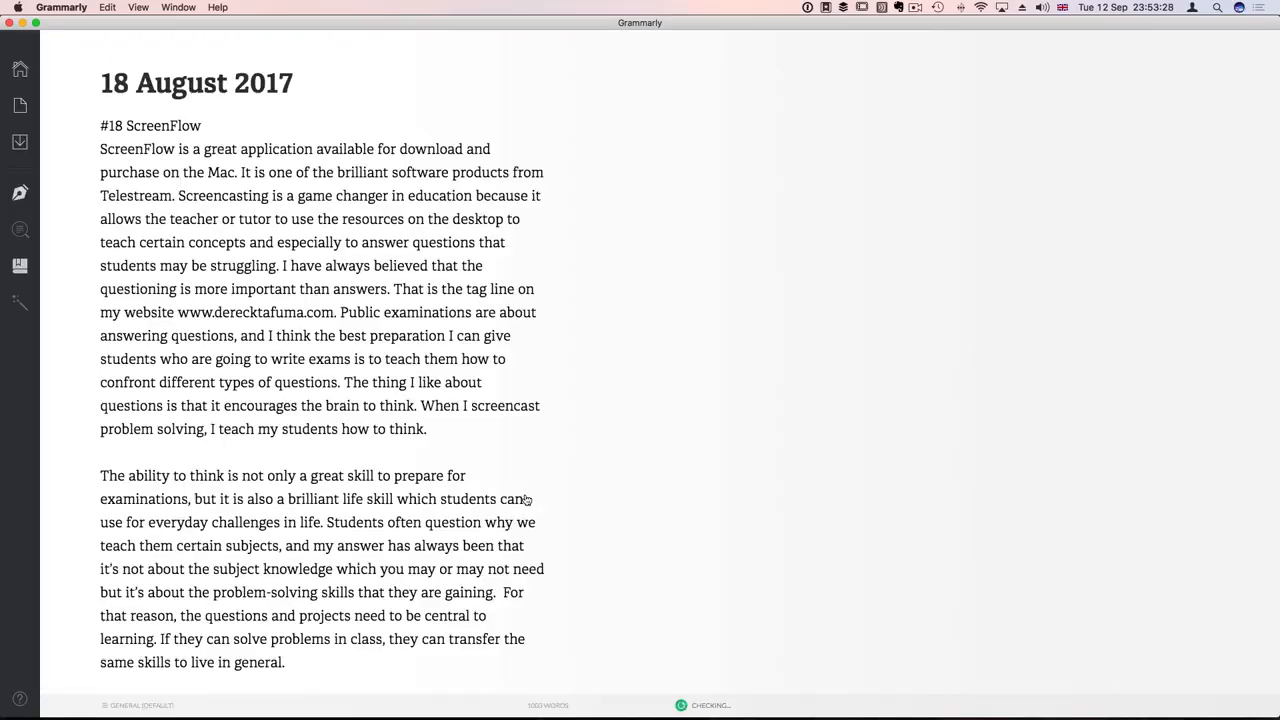
# Step: Review the ScreenFlow document through to its last paragraph and select its entire text
pyautogui.scroll(-10, 448, 462)
pyautogui.scroll(-15, 448, 460)
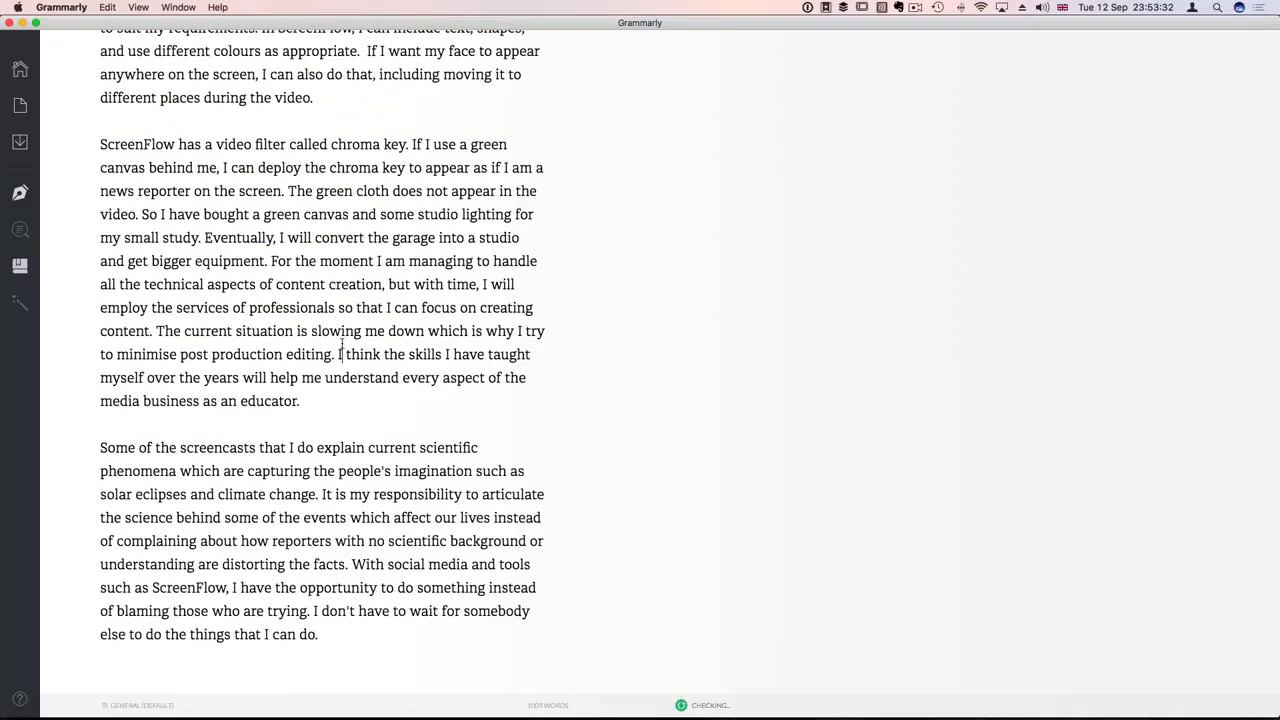
pyautogui.press('super+a')
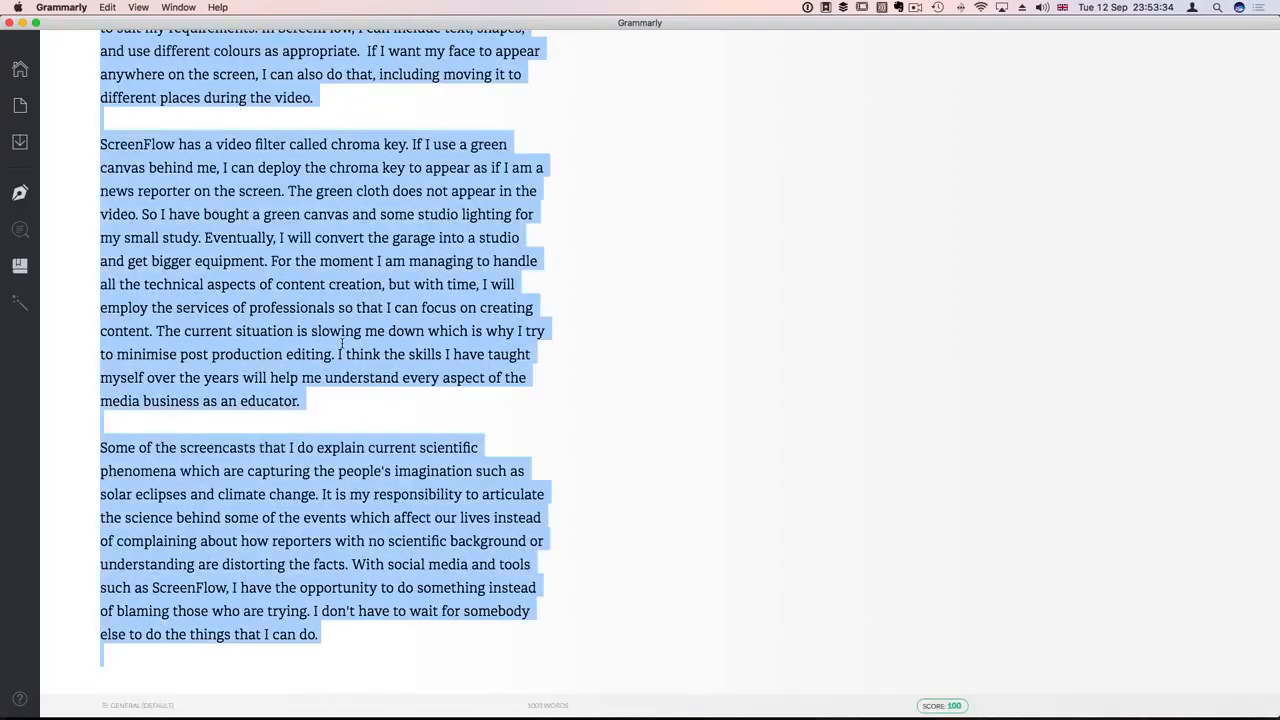
# Step: Switch to Kindle Create and style the "# 18 ScreenFlow" line in chapter 17 as a Chapter Title
pyautogui.hotkey('ctrl', 'Up')
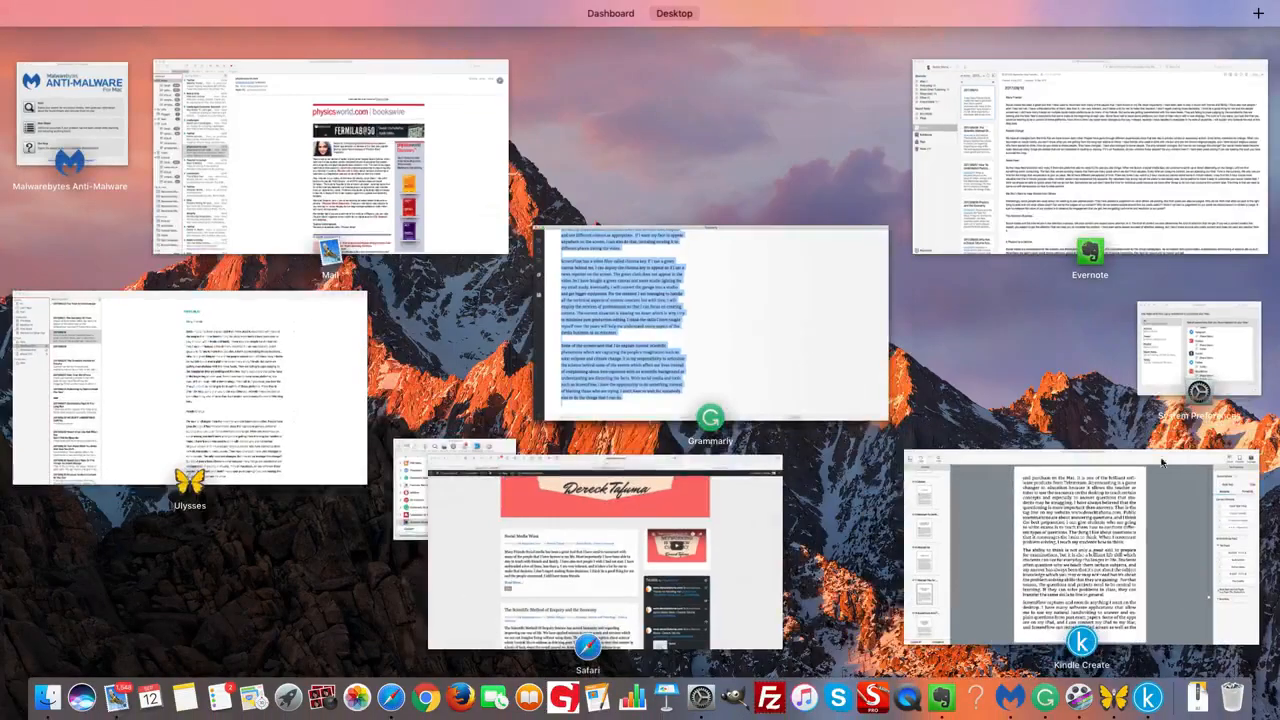
pyautogui.click(1100, 545)
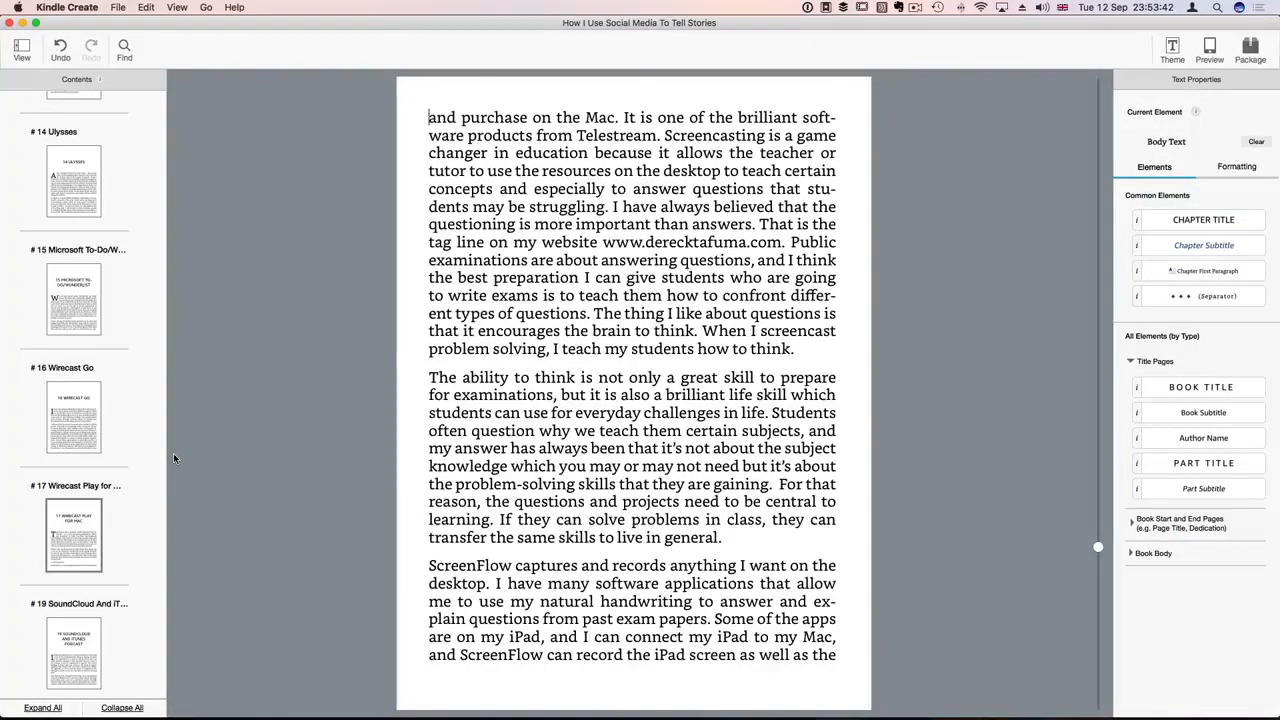
pyautogui.click(66, 527)
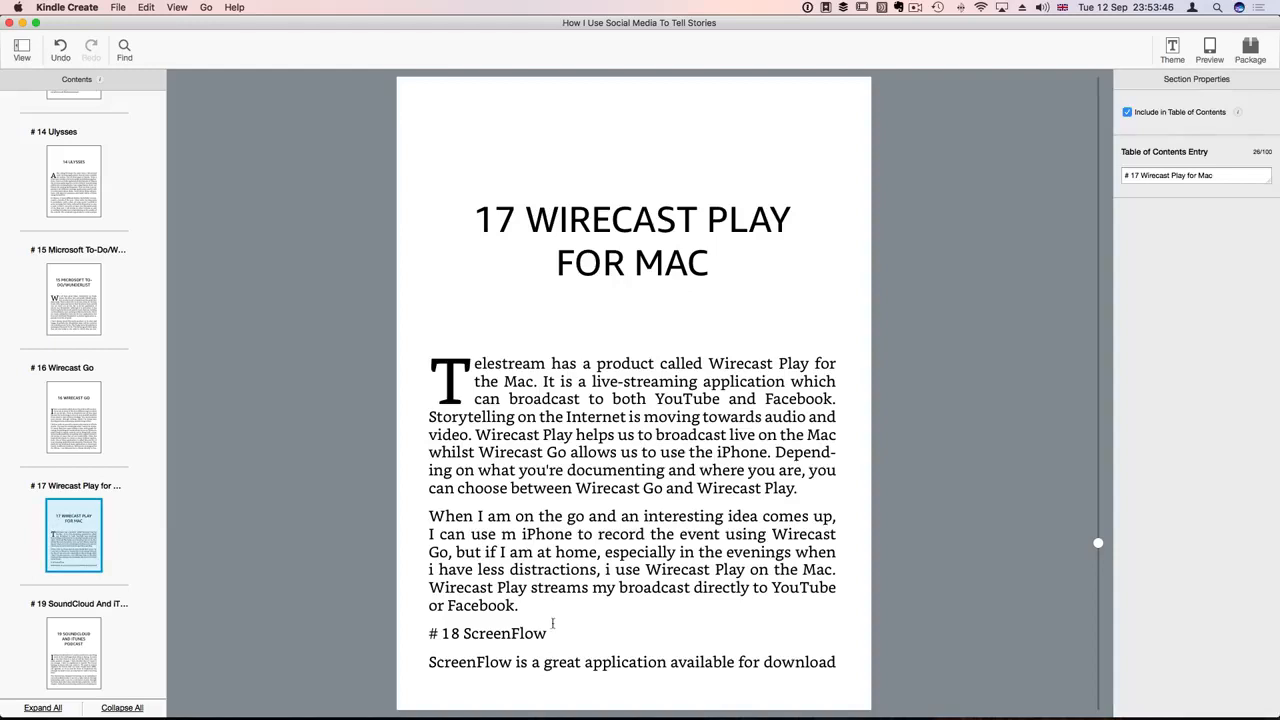
pyautogui.click(569, 634)
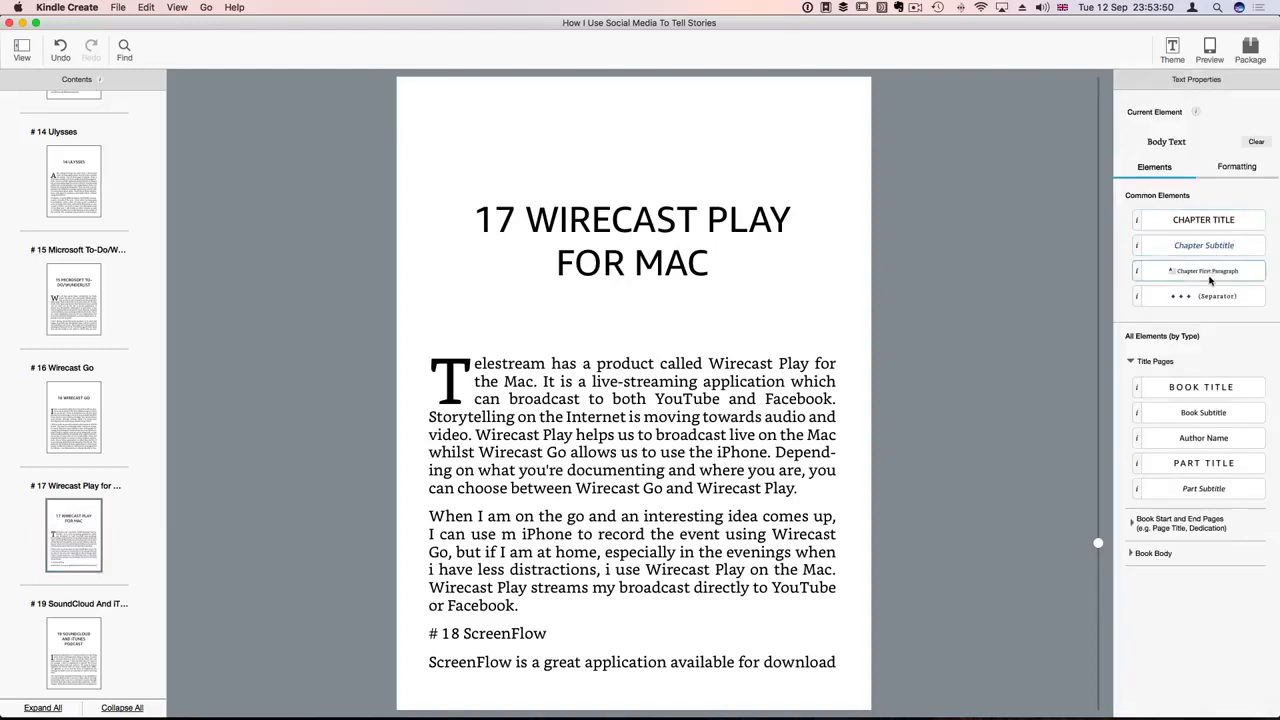
pyautogui.click(1205, 222)
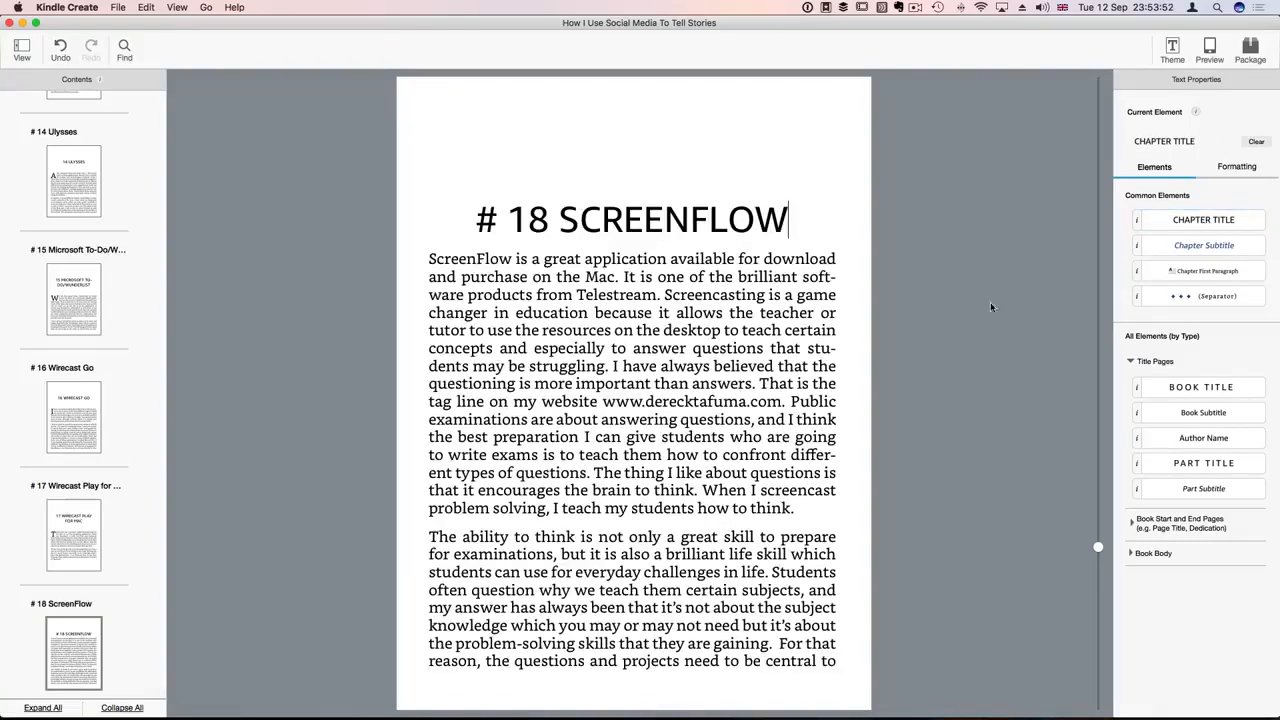
# Step: Remove the "# " prefix from the ScreenFlow chapter title and style its opening paragraph as Chapter First Paragraph
pyautogui.press('pagedown')
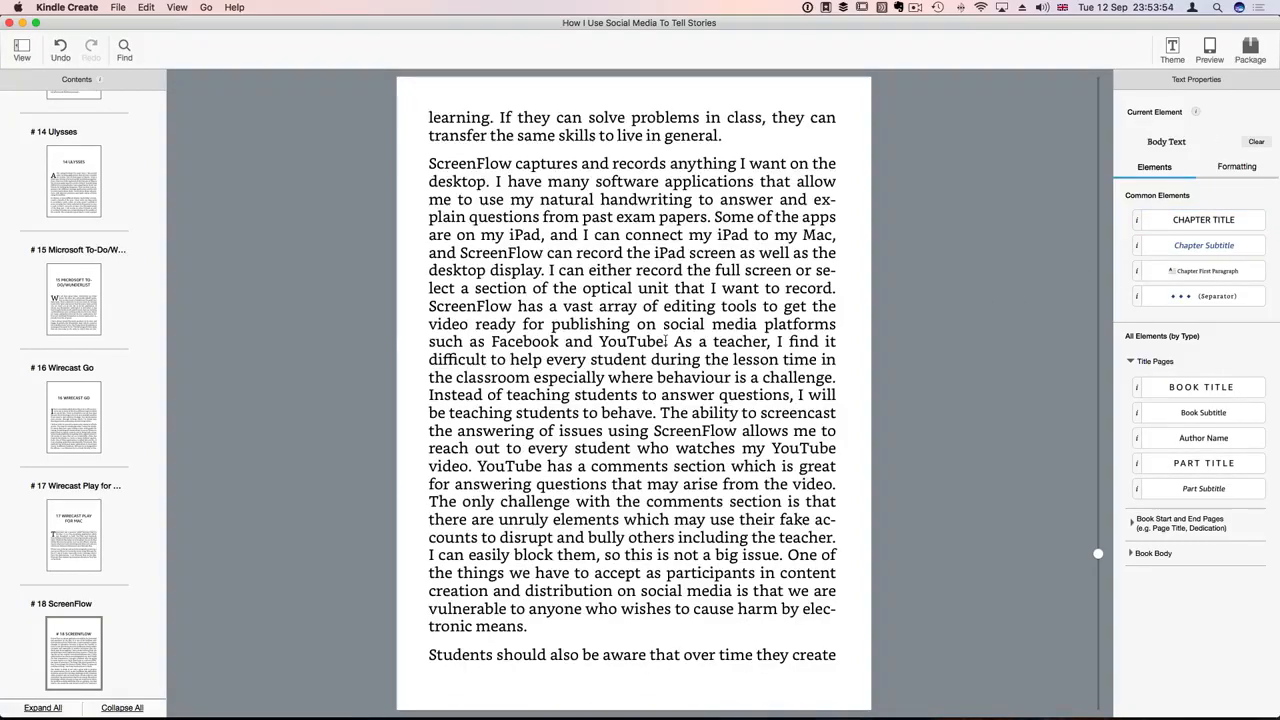
pyautogui.press('pagedown')
pyautogui.press('pagedown')
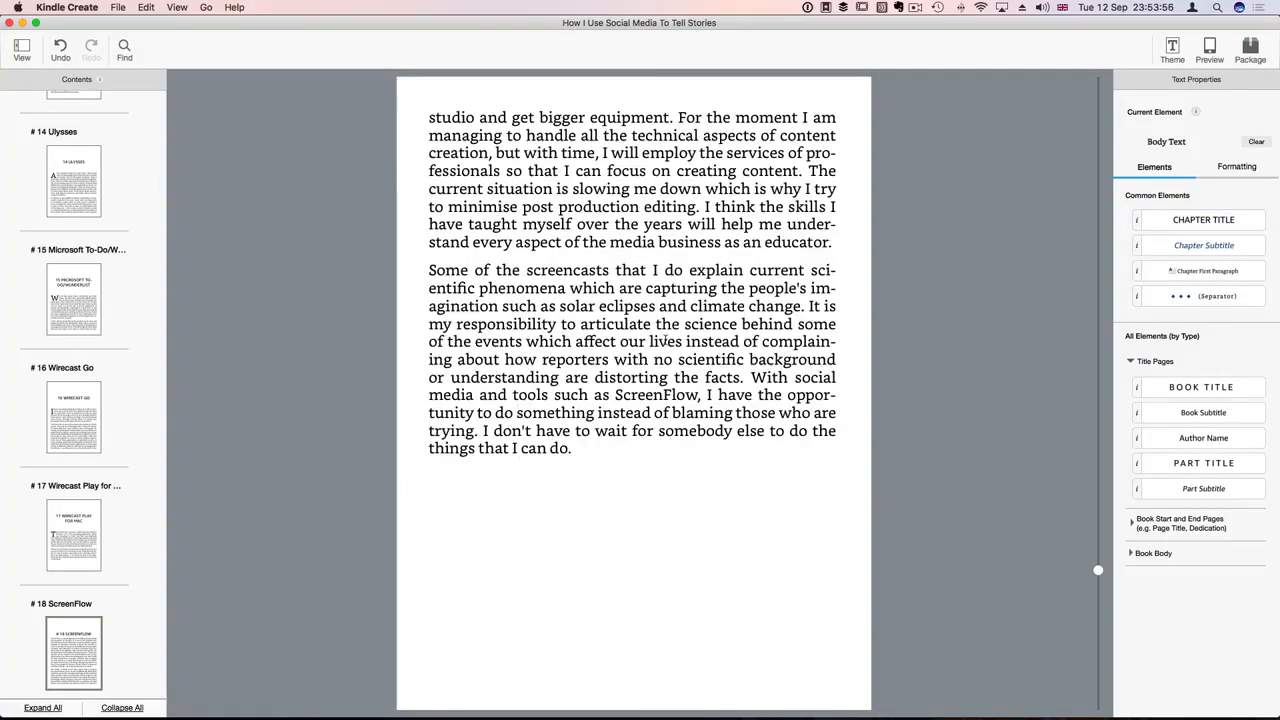
pyautogui.press('pagedown')
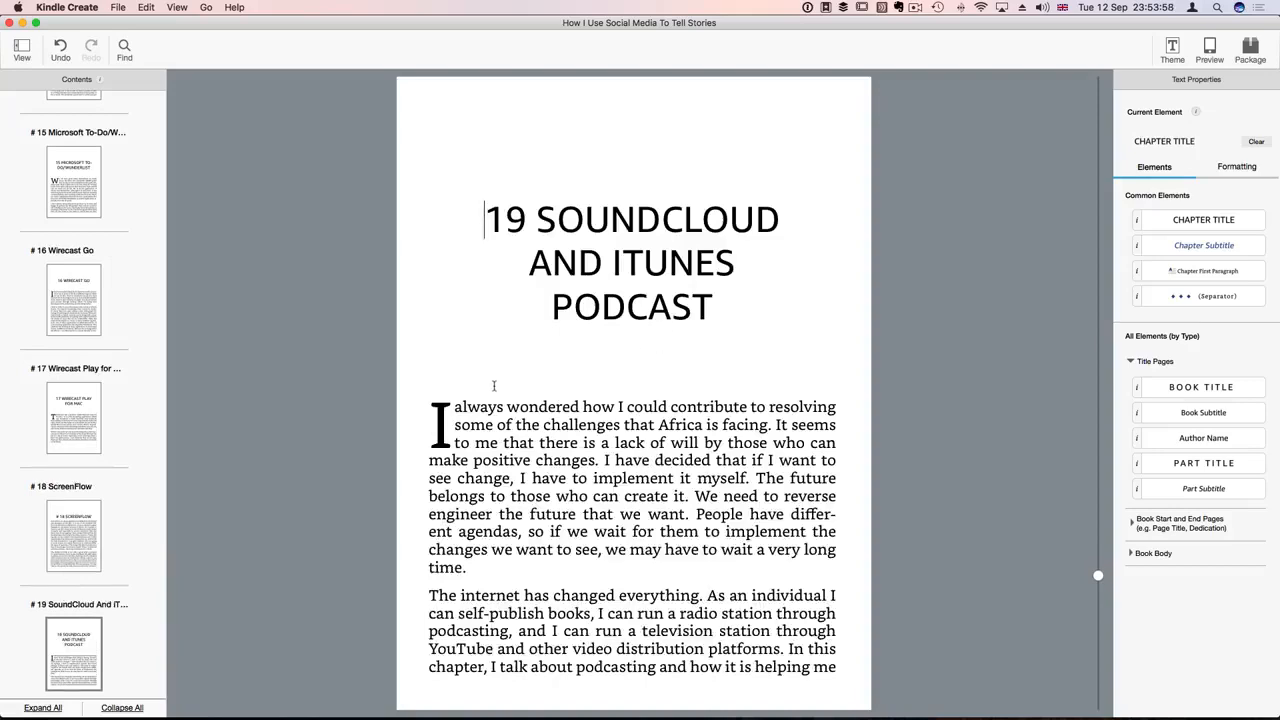
pyautogui.click(80, 525)
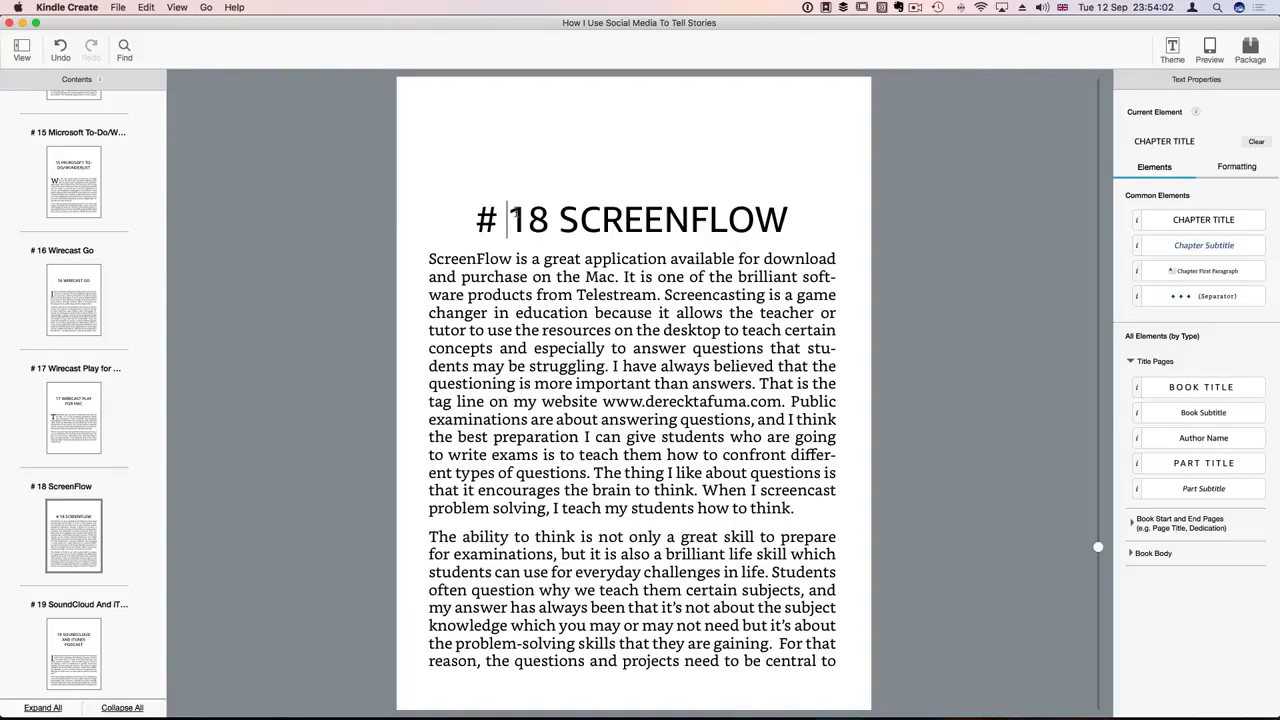
pyautogui.press('BackSpace')
pyautogui.press('BackSpace')
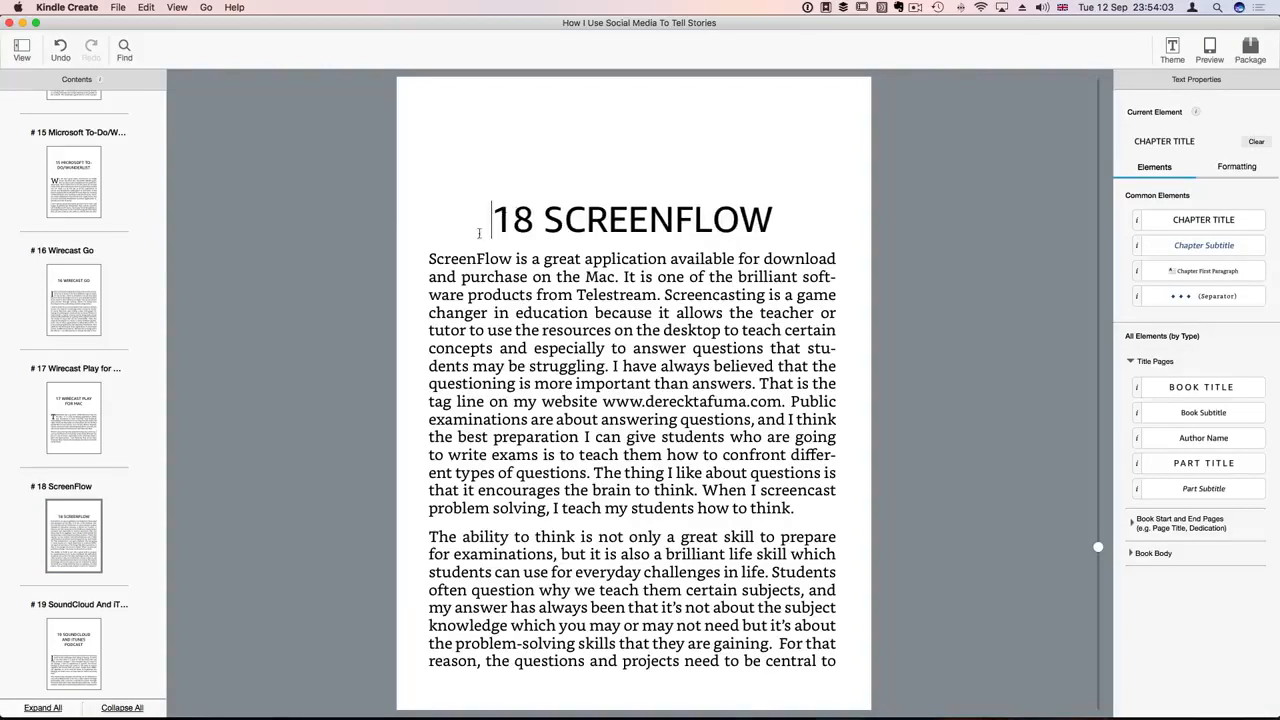
pyautogui.click(430, 259)
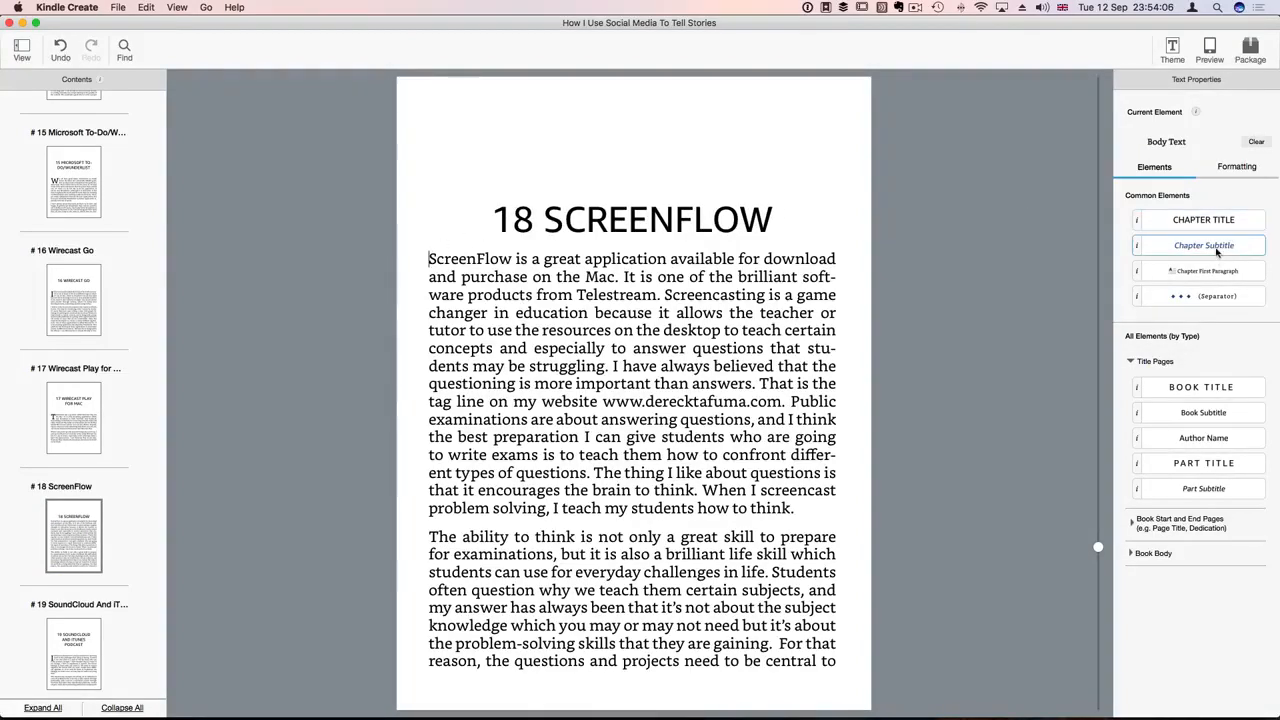
pyautogui.click(1207, 272)
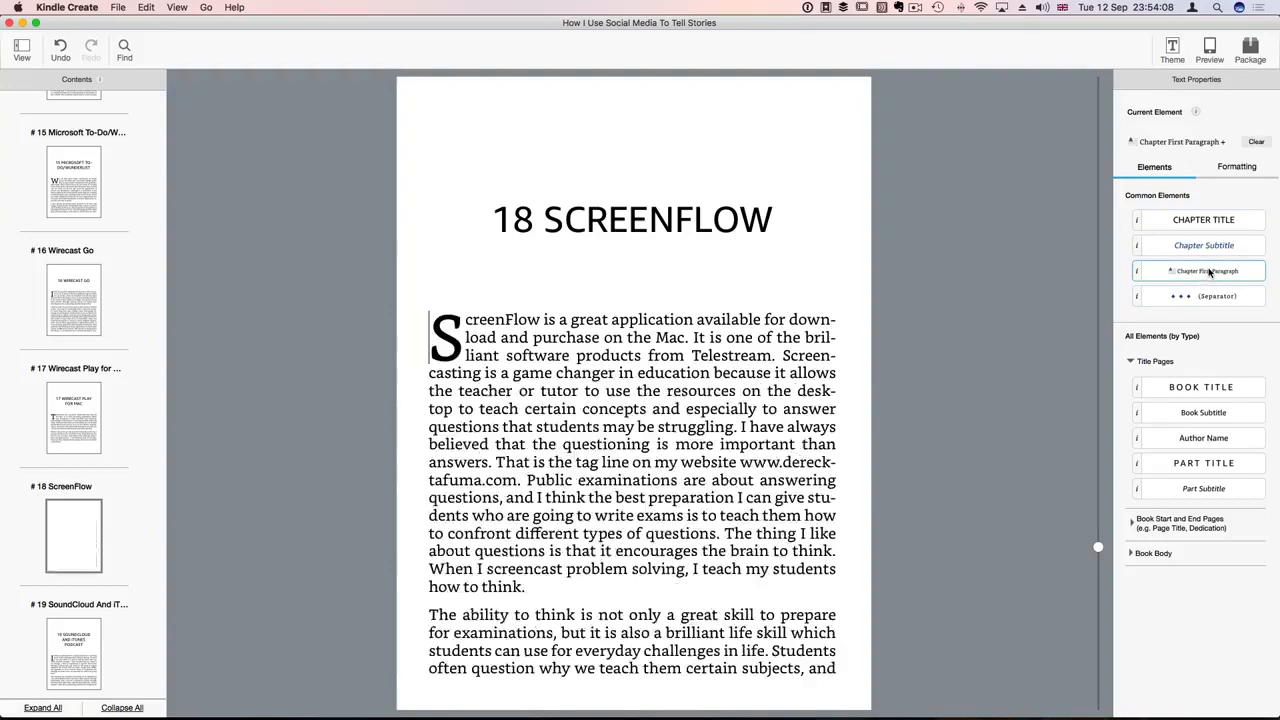
# Step: Check chapter 17's remaining text, switch to Grammarly, reopen the "17 August 2017" document and select its entire text
pyautogui.scroll(2, 659, 317)
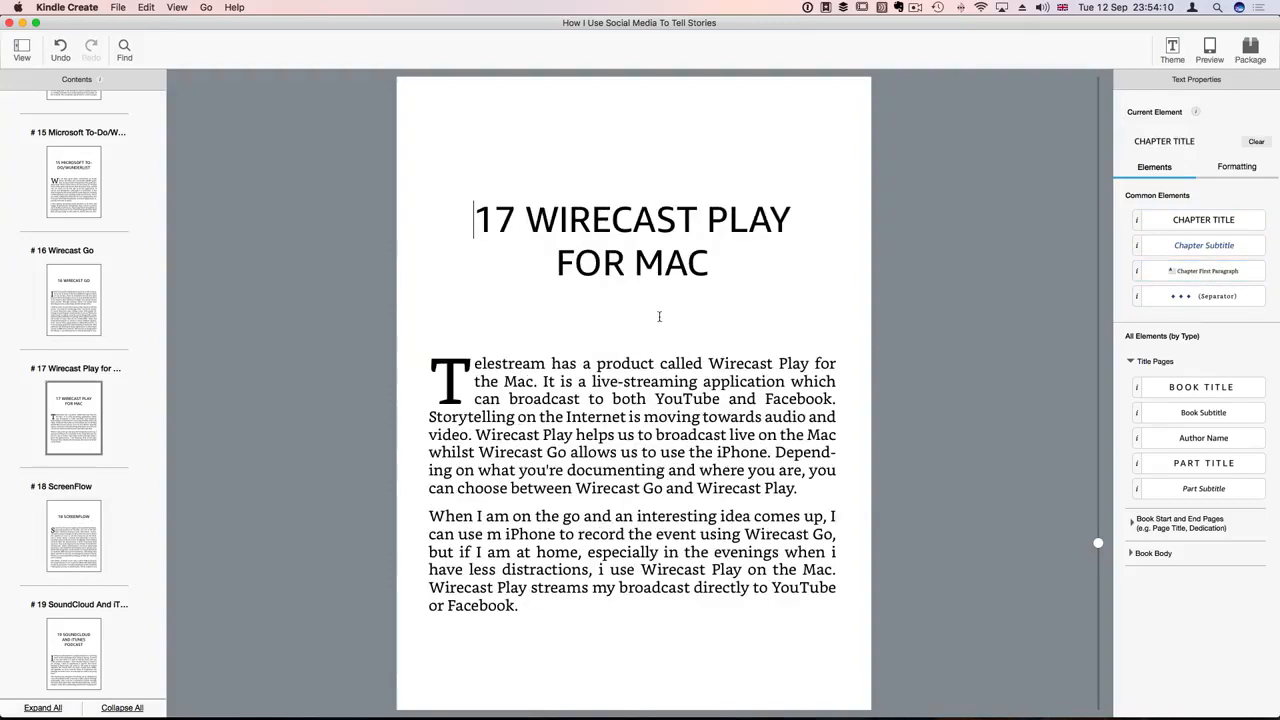
pyautogui.scroll(-2, 659, 317)
pyautogui.scroll(2, 659, 317)
pyautogui.hotkey('ctrl', 'Up')
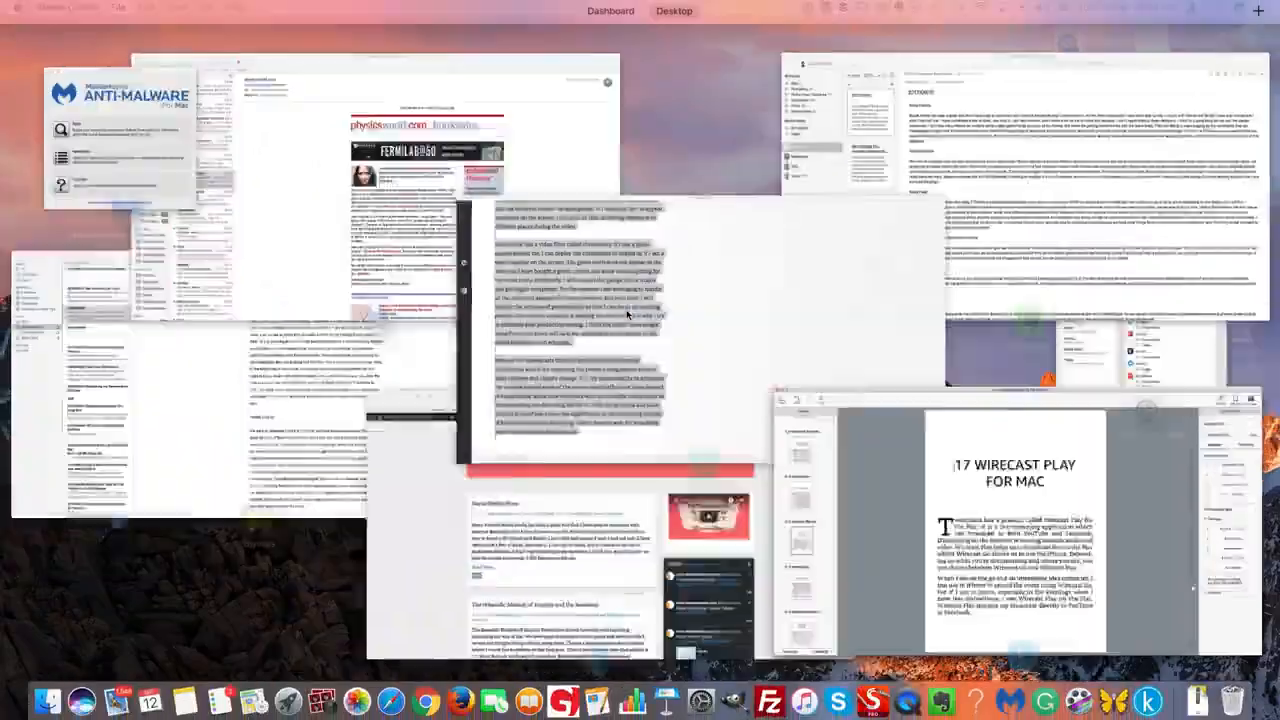
pyautogui.click(629, 309)
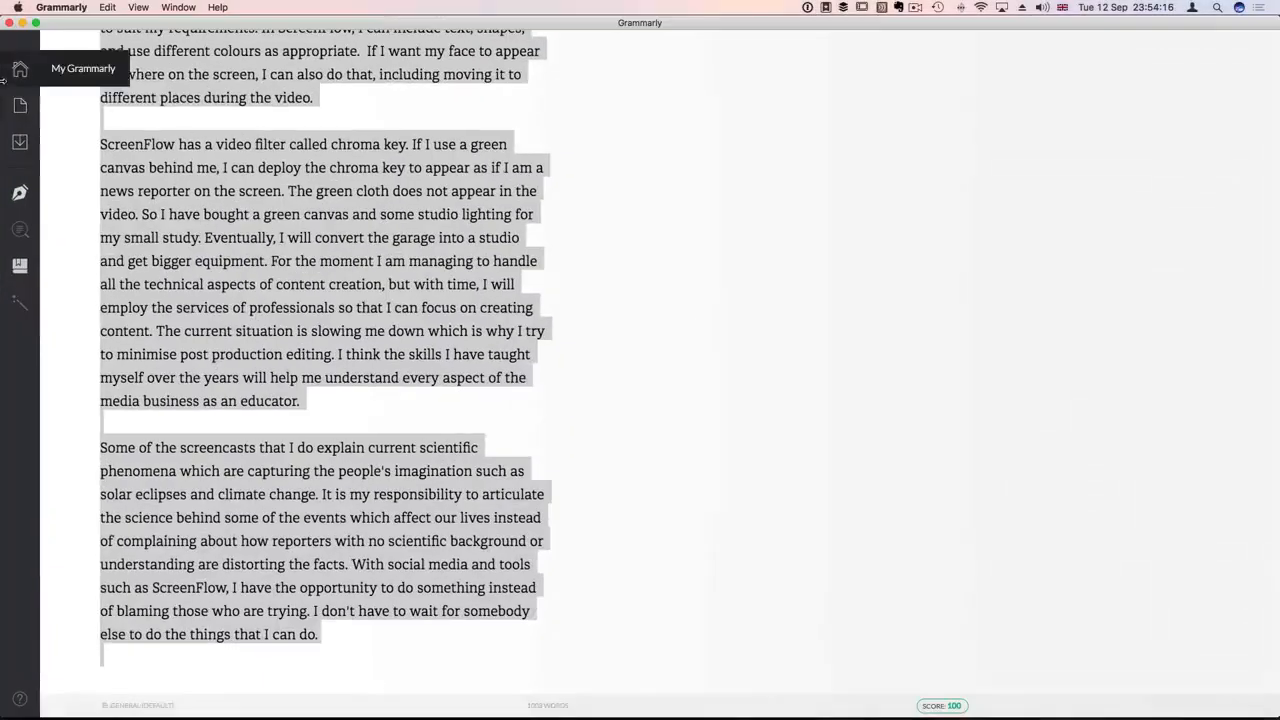
pyautogui.click(20, 72)
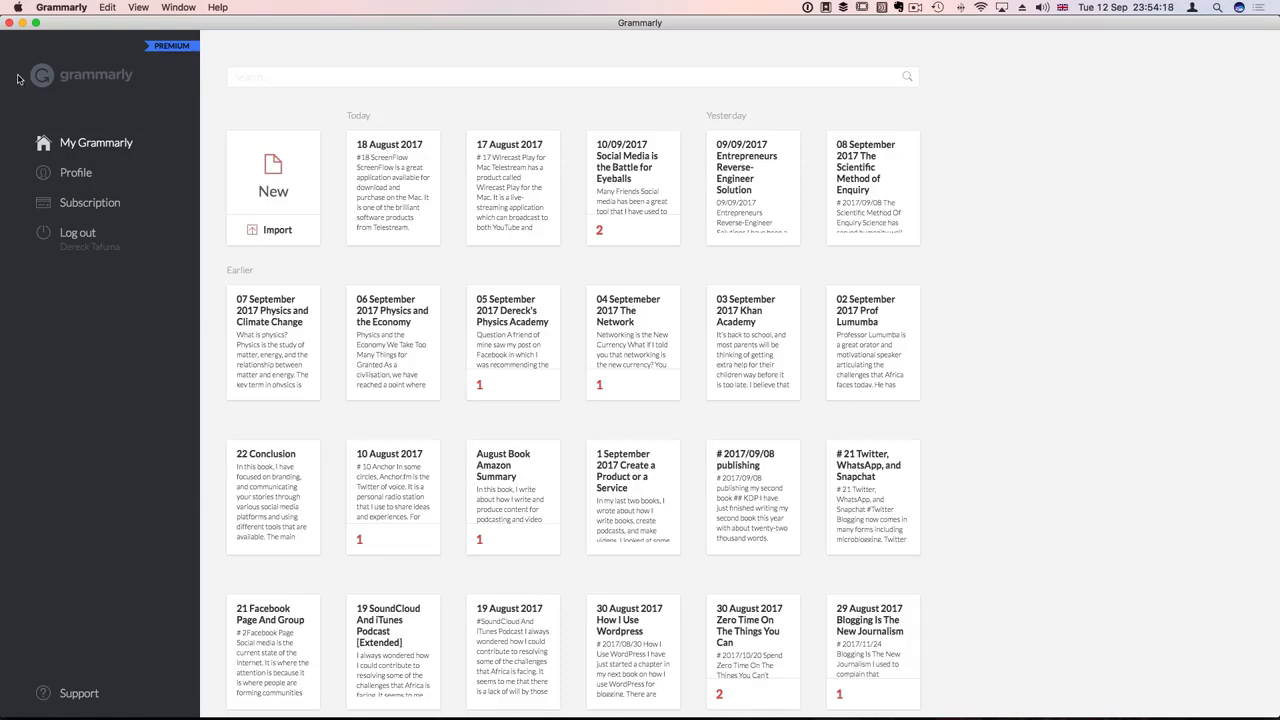
pyautogui.click(514, 175)
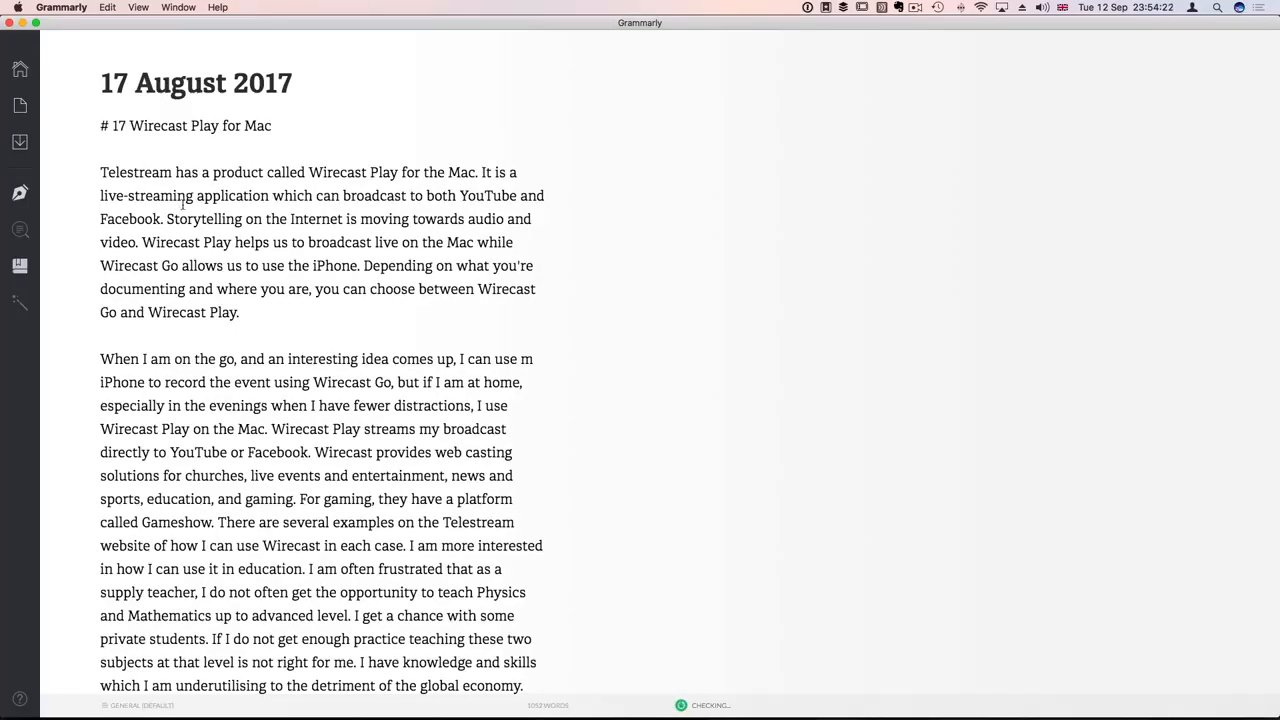
pyautogui.press('super+a')
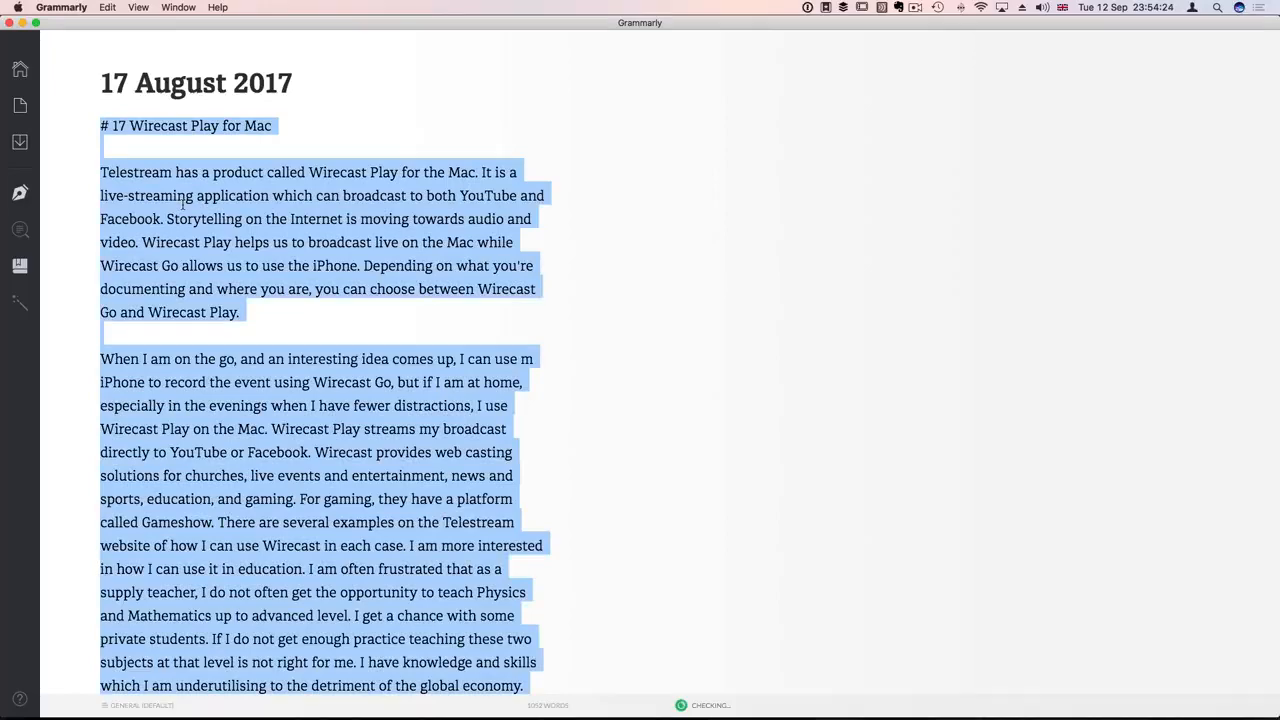
# Step: Switch to Kindle Create and replace chapter 17's body text with the full text copied from Grammarly
pyautogui.hotkey('ctrl', 'Up')
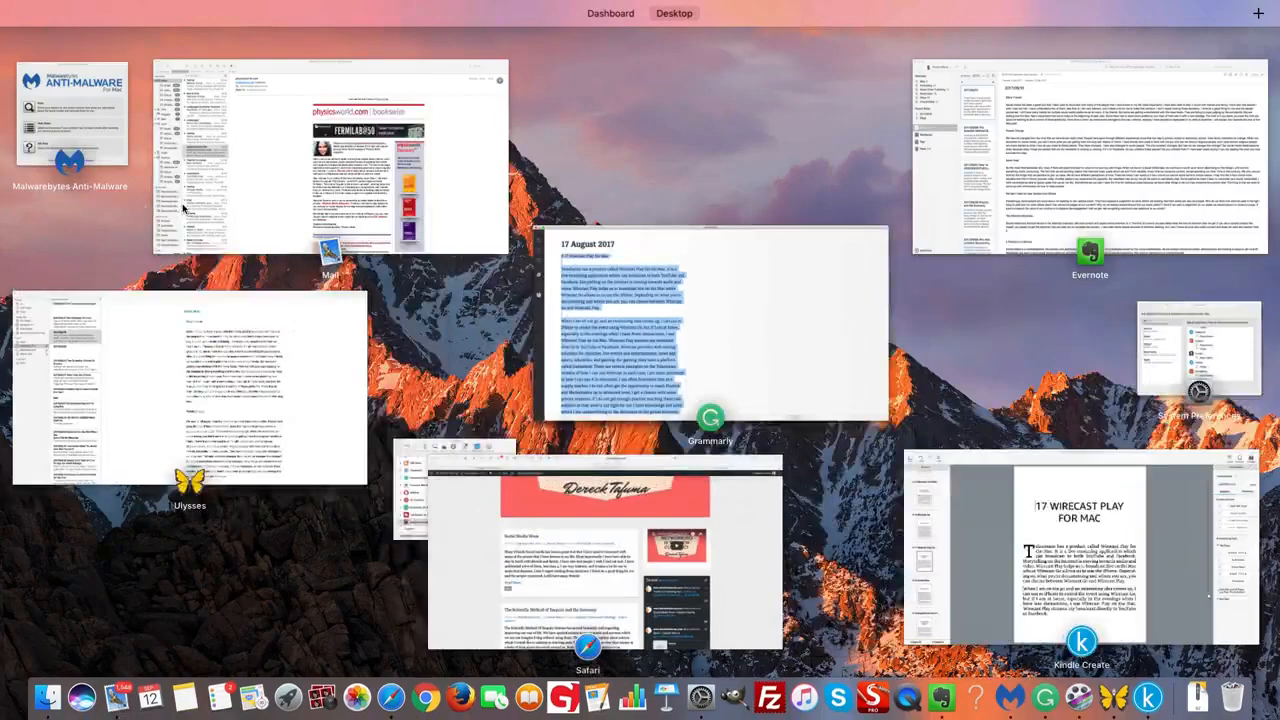
pyautogui.click(1124, 506)
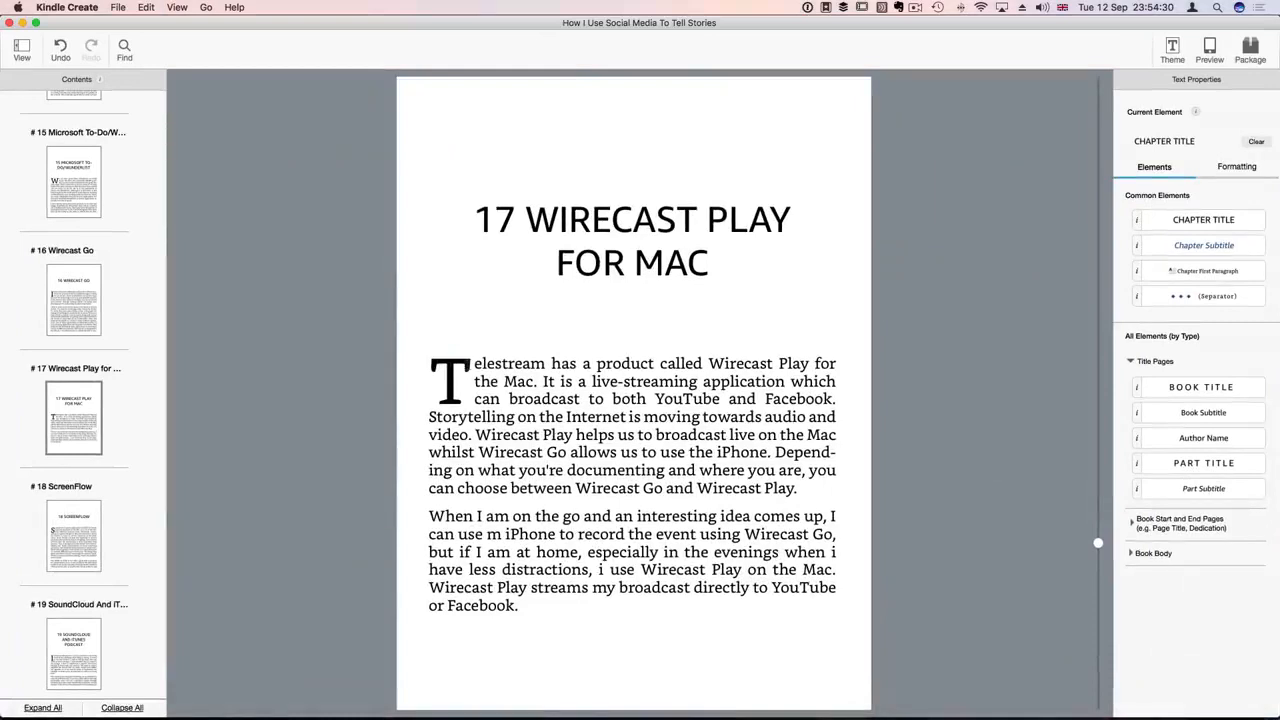
pyautogui.moveTo(430, 360); pyautogui.dragTo(637, 623)
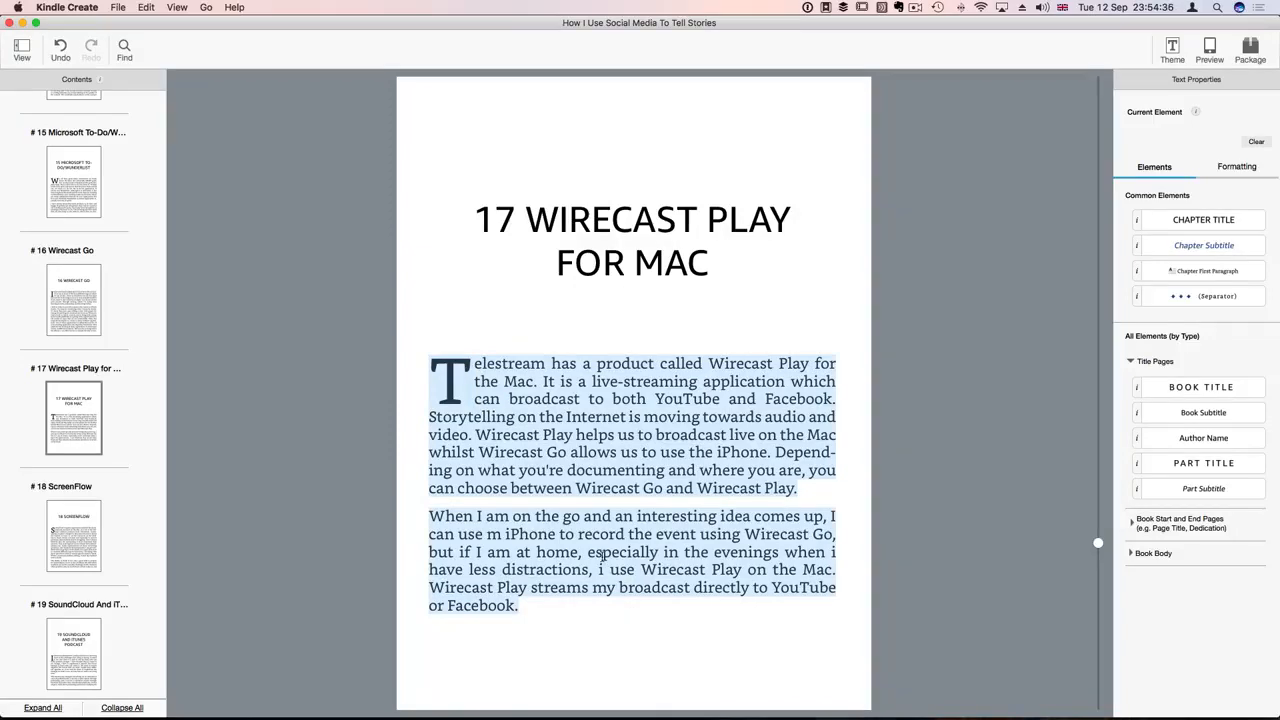
pyautogui.scroll(-3, 602, 553)
pyautogui.scroll(3, 602, 553)
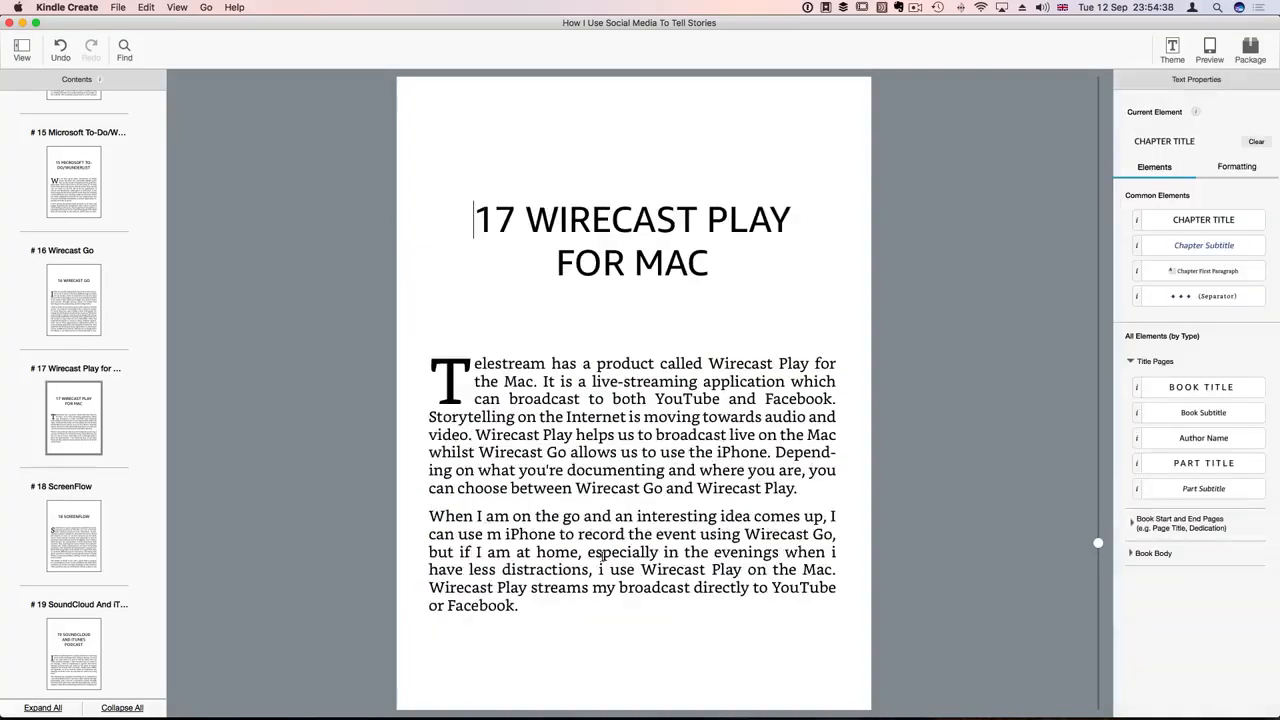
pyautogui.click(433, 361)
pyautogui.moveTo(433, 365); pyautogui.dragTo(659, 611)
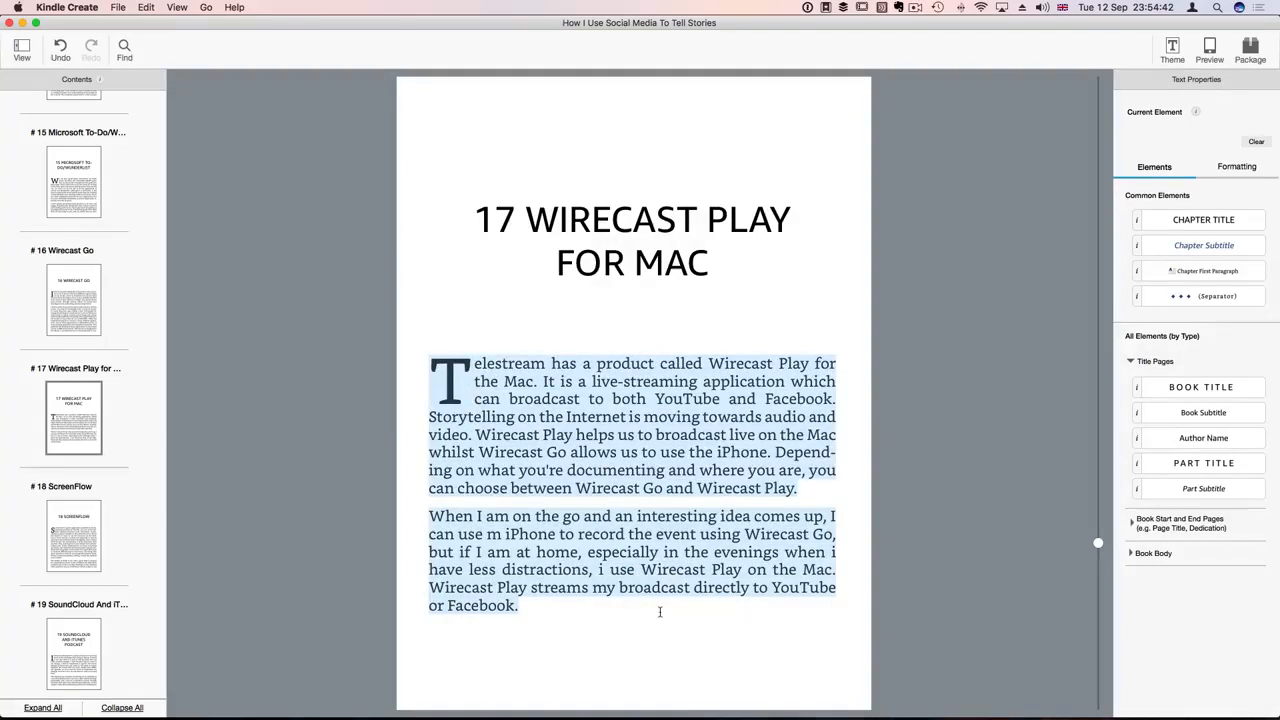
pyautogui.press('BackSpace')
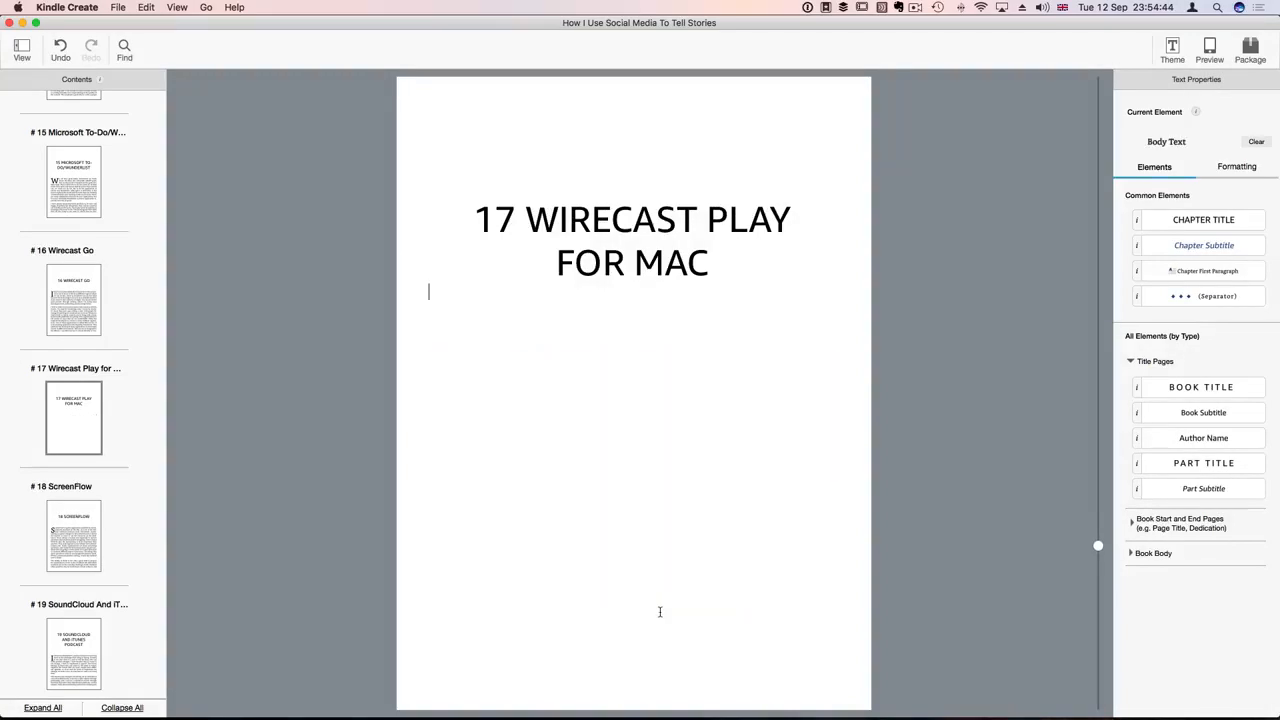
pyautogui.press('super+v')
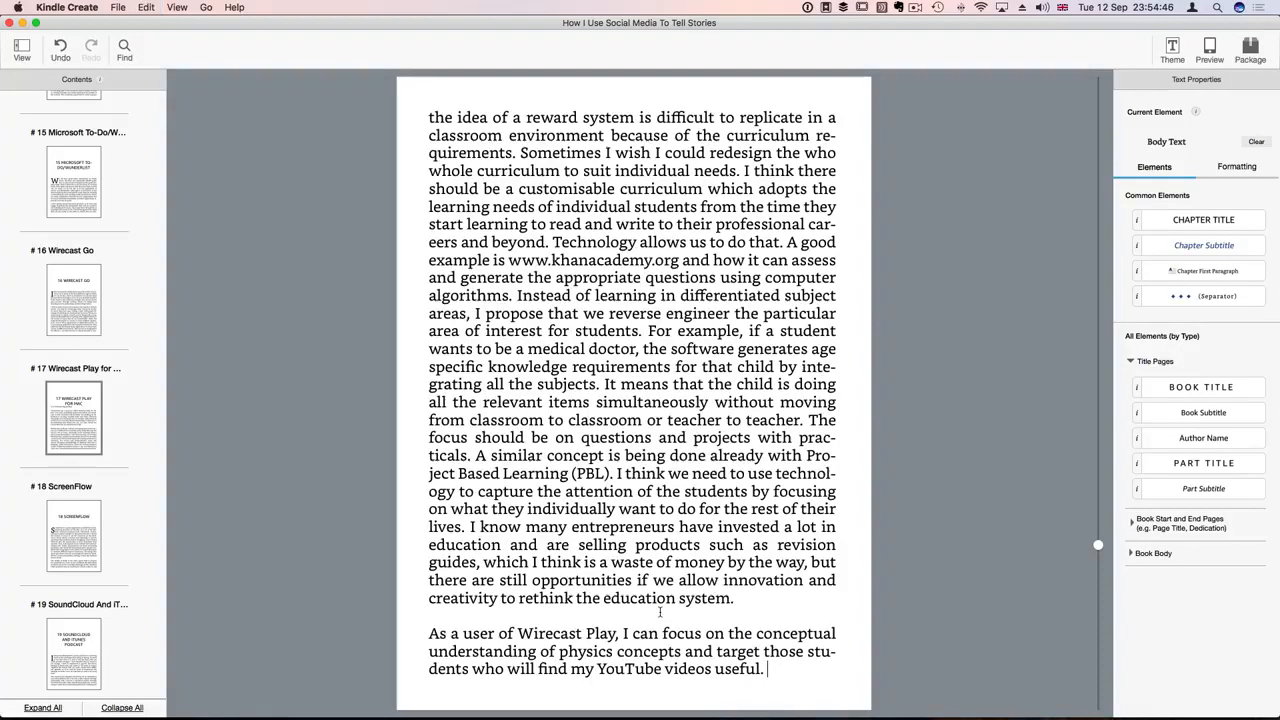
# Step: Page back through the pasted chapter 17 text and chapter 16, and return to chapter 17's title page
pyautogui.press('pageup')
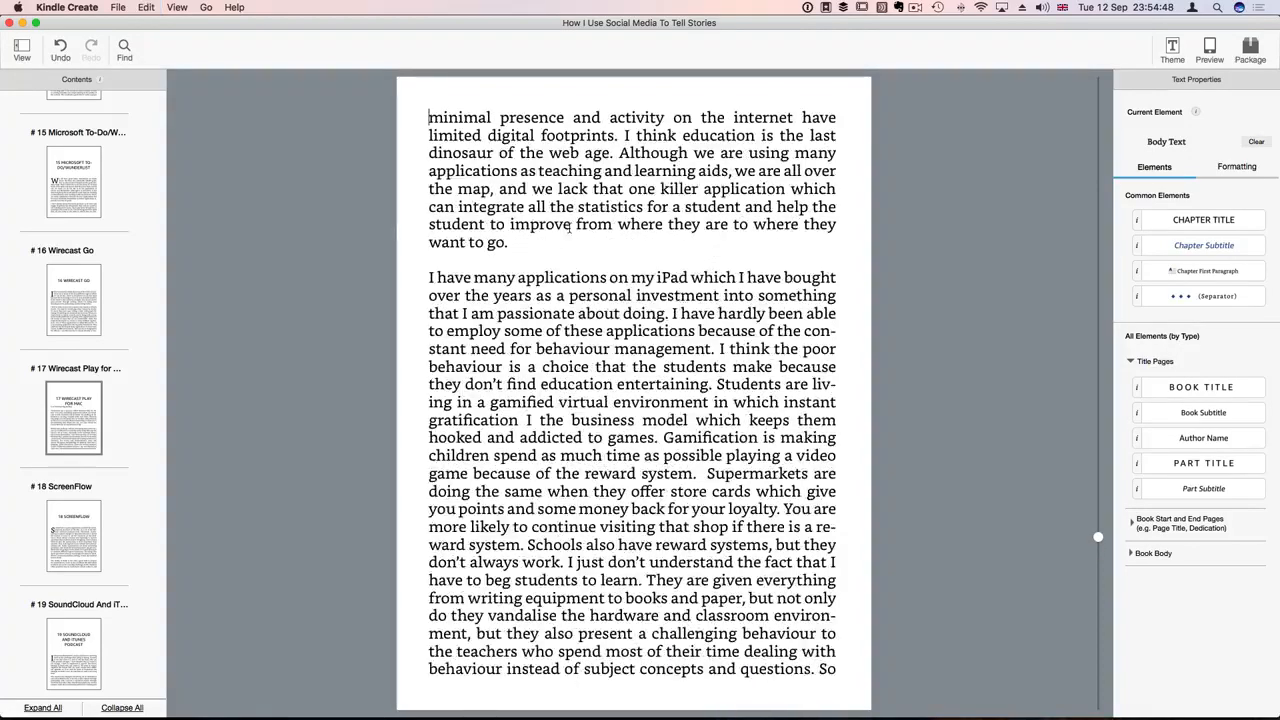
pyautogui.press('pageup')
pyautogui.press('pageup')
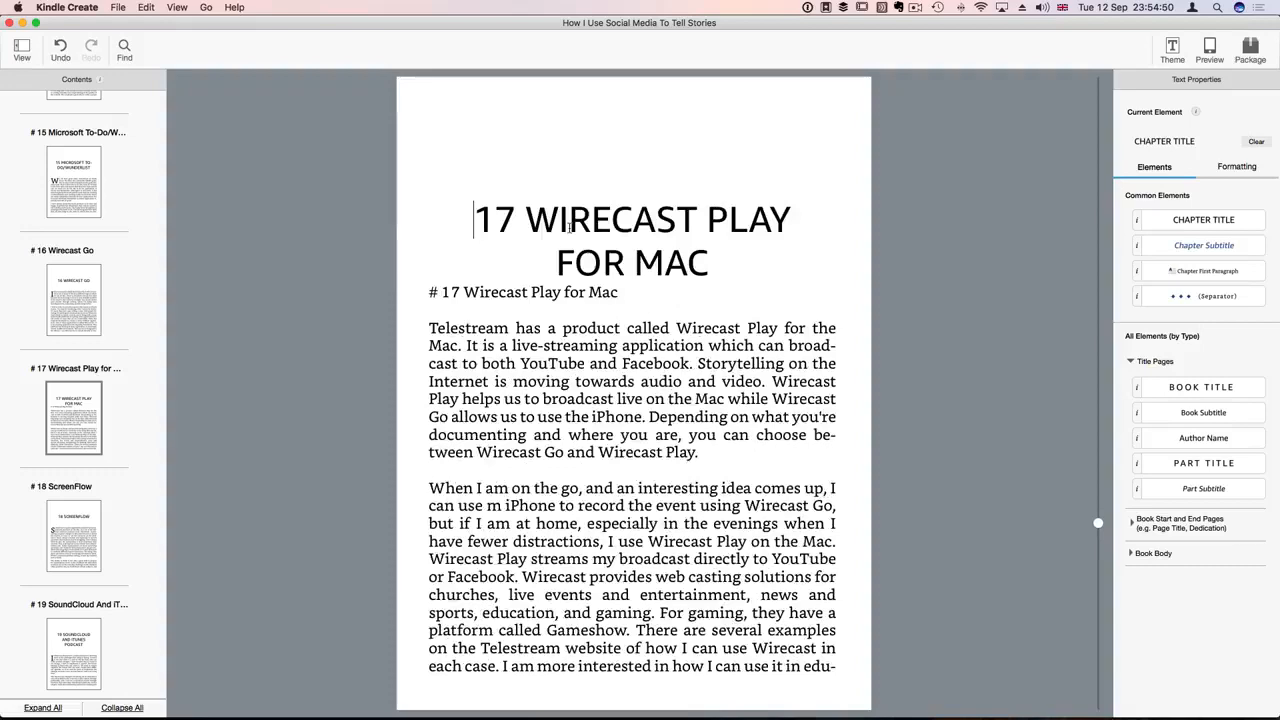
pyautogui.press('pageup')
pyautogui.press('pageup')
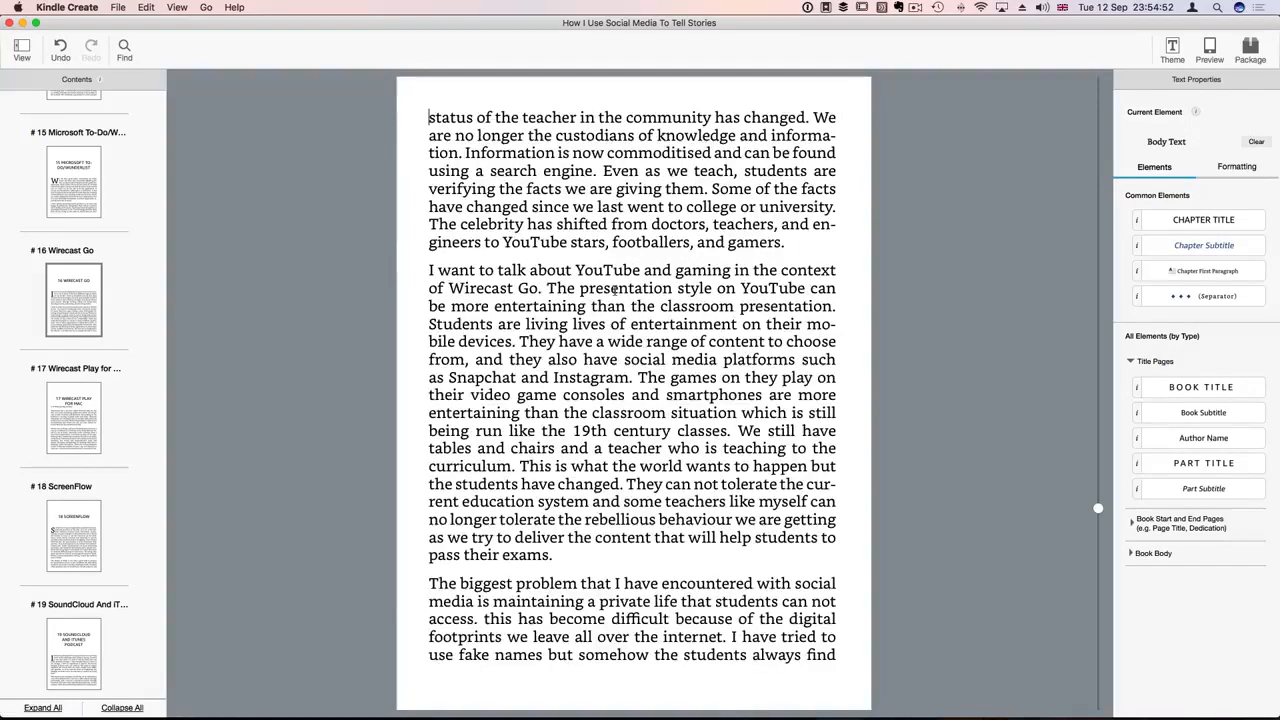
pyautogui.press('pageup')
pyautogui.press('pageup')
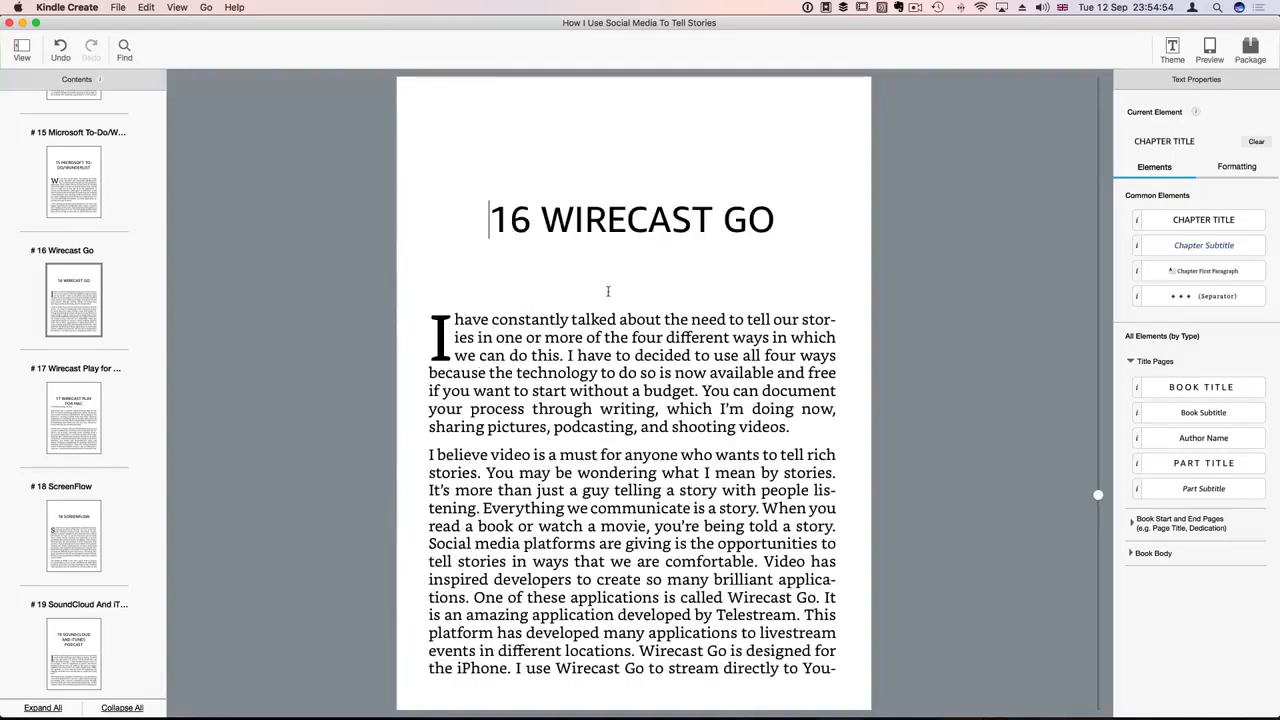
pyautogui.press('pageup')
pyautogui.press('pagedown')
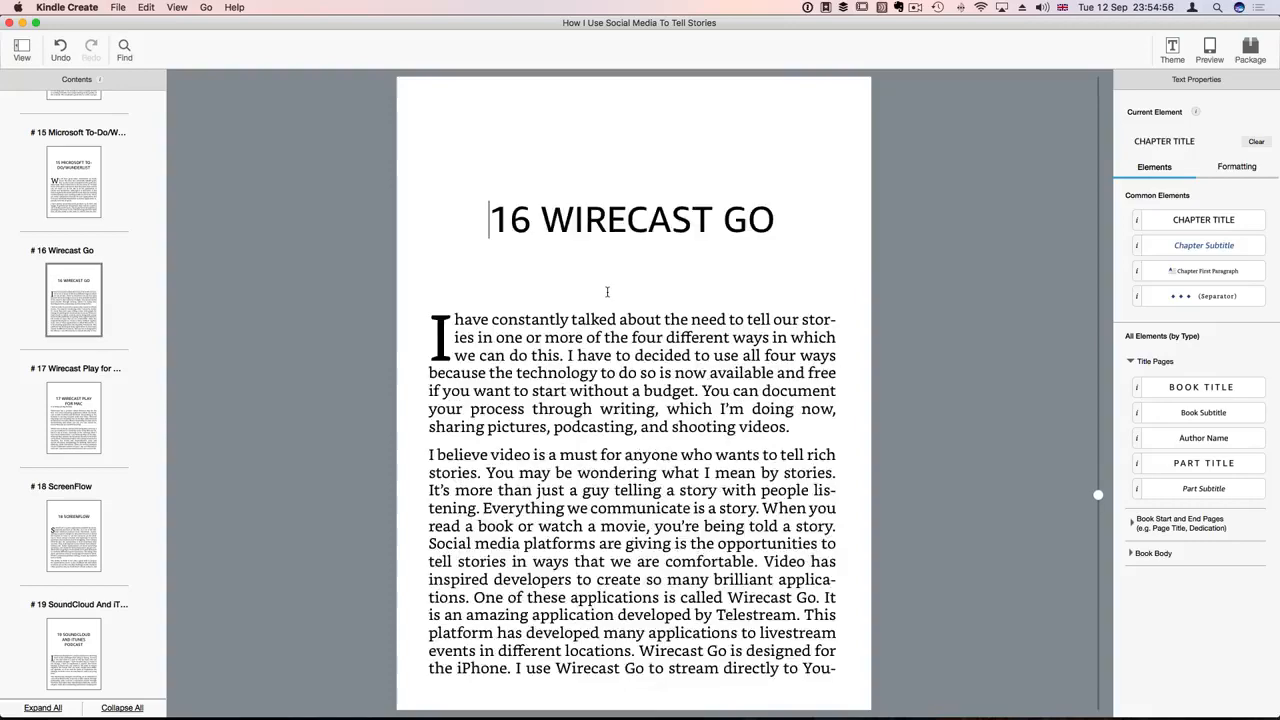
pyautogui.press('pagedown')
pyautogui.press('pagedown')
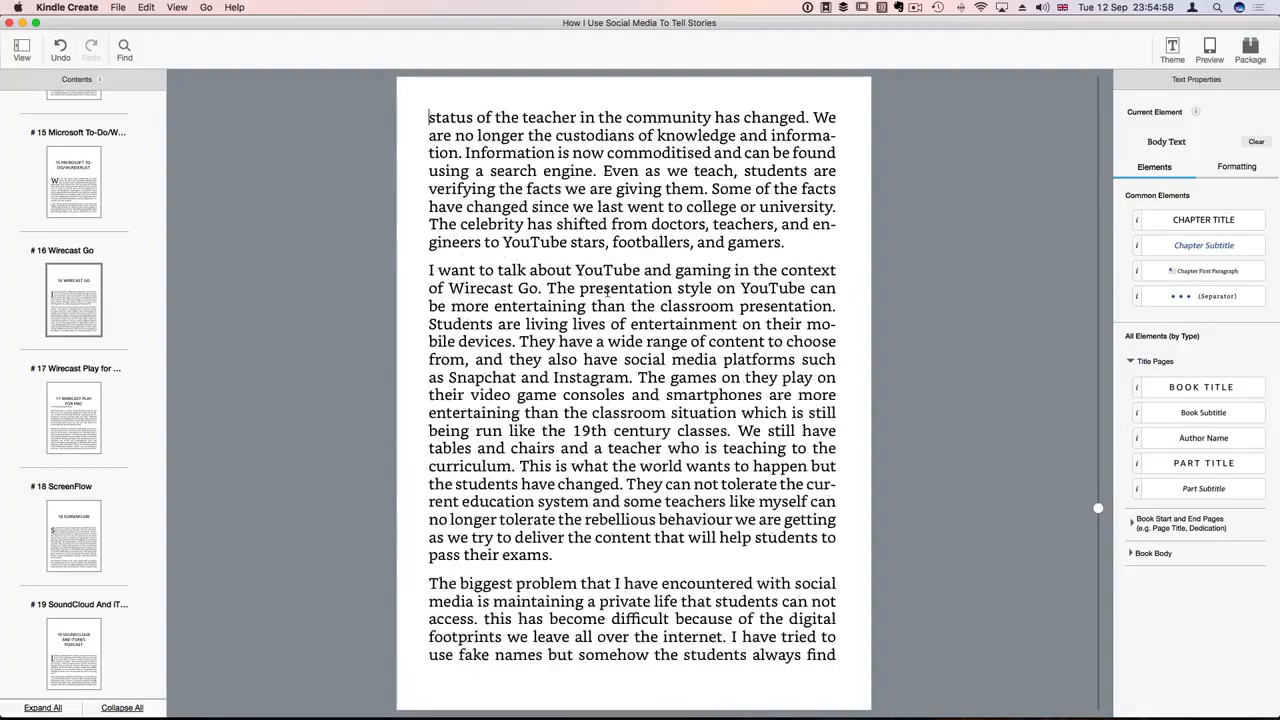
pyautogui.press('pagedown')
pyautogui.press('pagedown')
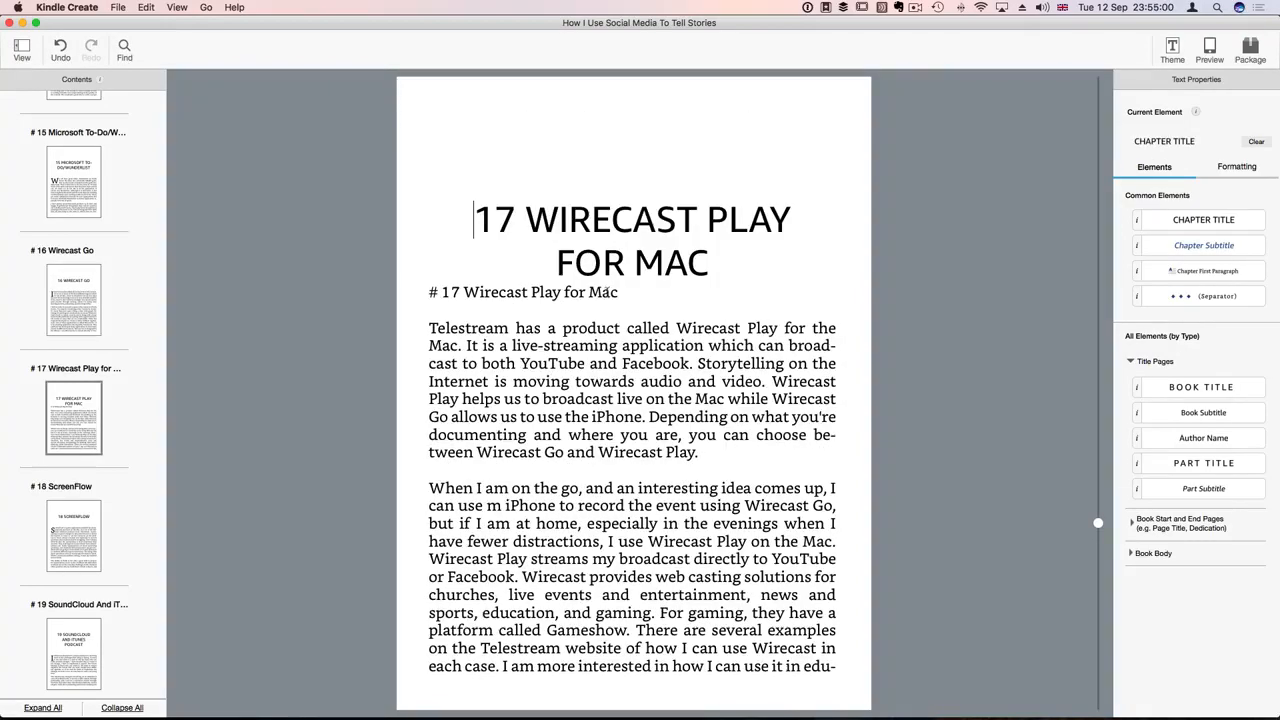
# Step: Delete the duplicate "# 17 Wirecast Play for Mac" line beneath the chapter 17 title
pyautogui.moveTo(620, 293); pyautogui.dragTo(428, 292)
pyautogui.press('BackSpace')
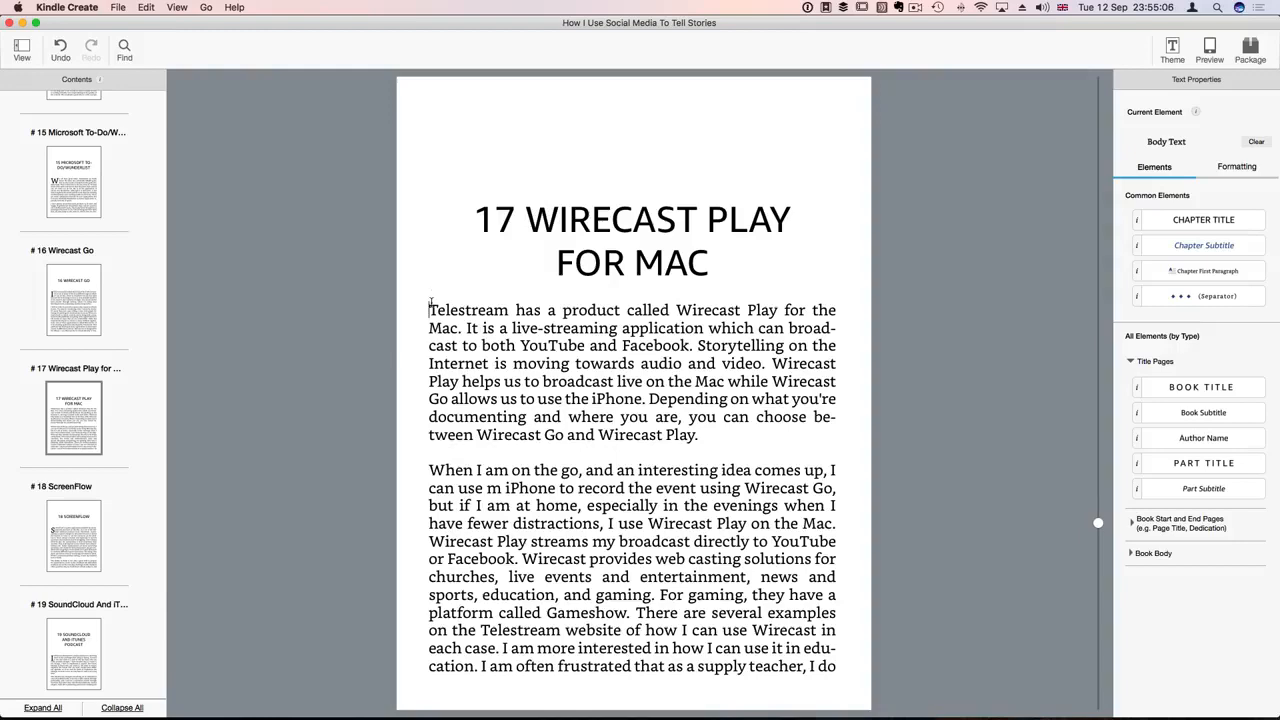
pyautogui.press('Up')
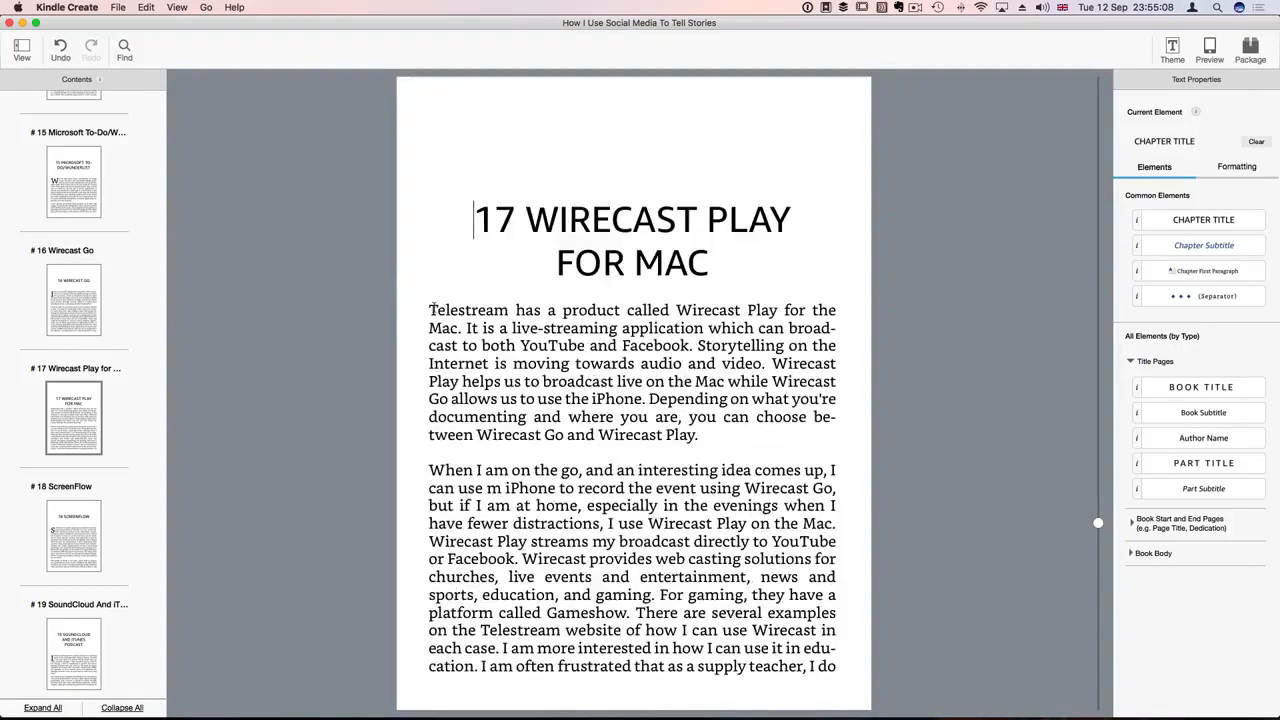
# Step: Style chapter 17's opening "Telestream has a product" paragraph as Chapter First Paragraph and remove the blank line above it
pyautogui.click(432, 309)
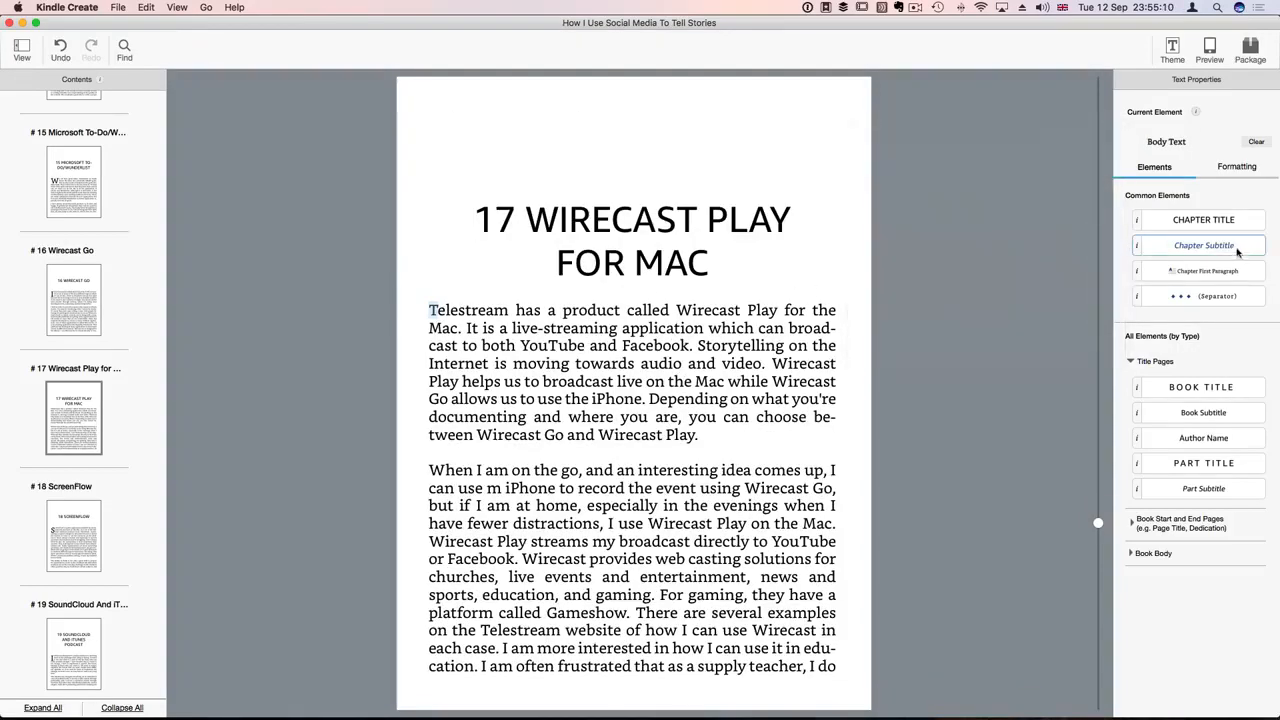
pyautogui.click(1223, 274)
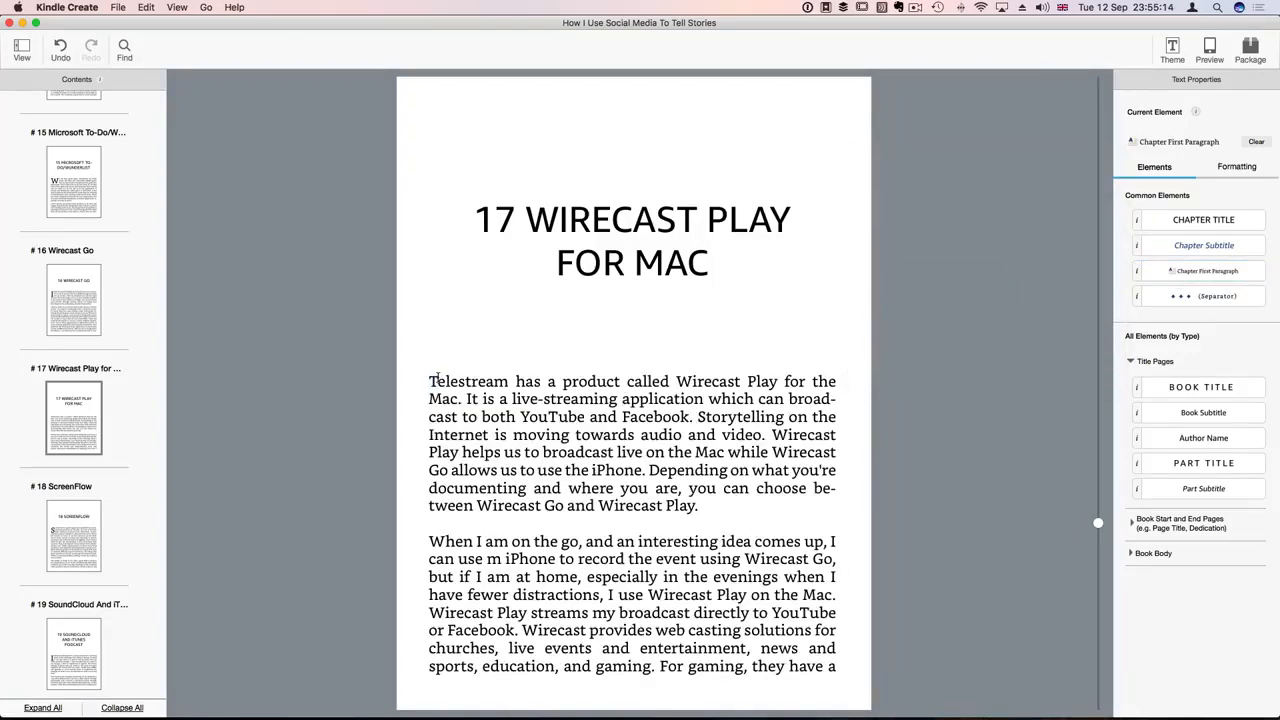
pyautogui.click(1217, 273)
pyautogui.click(493, 321)
pyautogui.press('Delete')
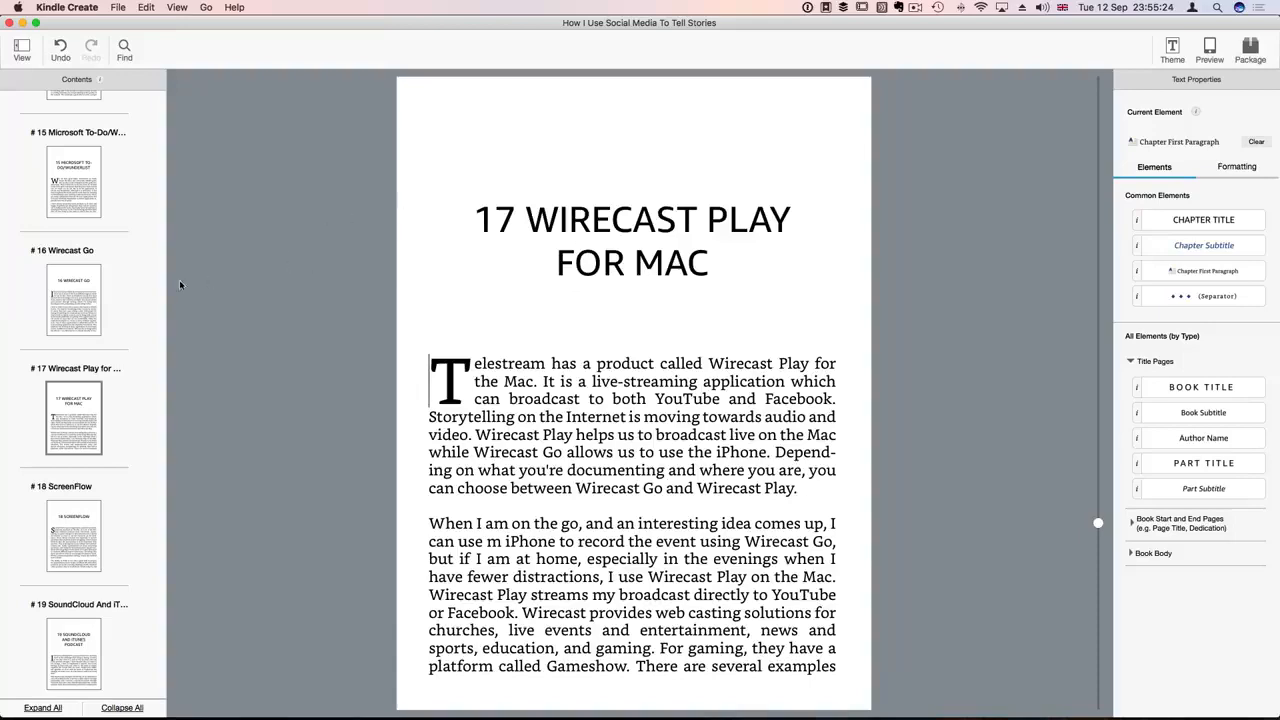
# Step: Review chapter 18 ScreenFlow and chapter 19 page by page, continuing into the Facebook text at chapter 19's end
pyautogui.click(88, 522)
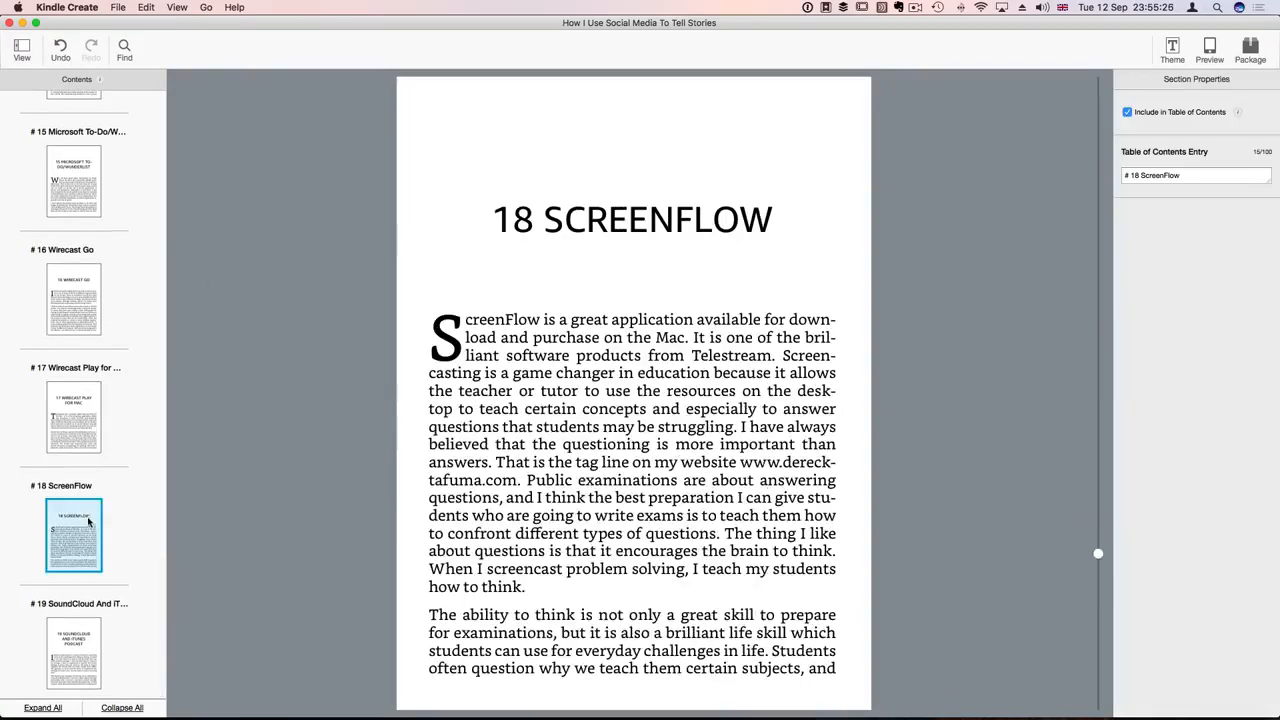
pyautogui.press('pagedown')
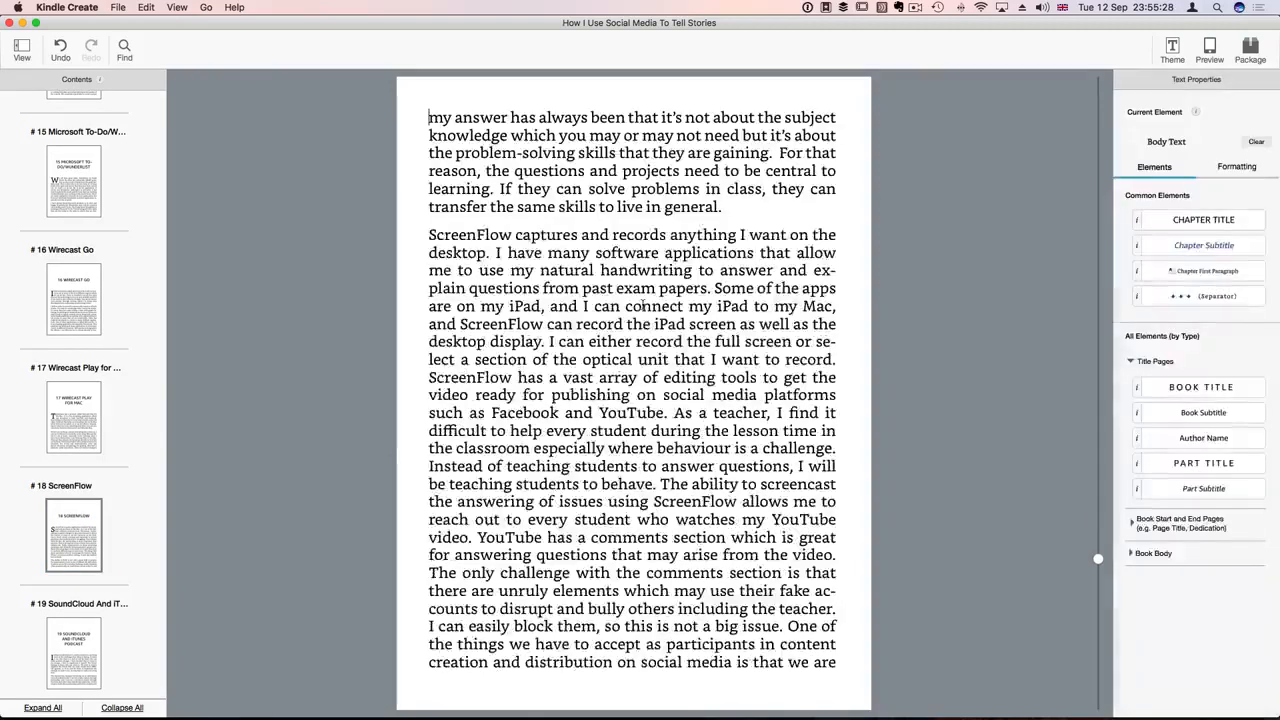
pyautogui.press('pagedown')
pyautogui.press('pagedown')
pyautogui.press('pagedown')
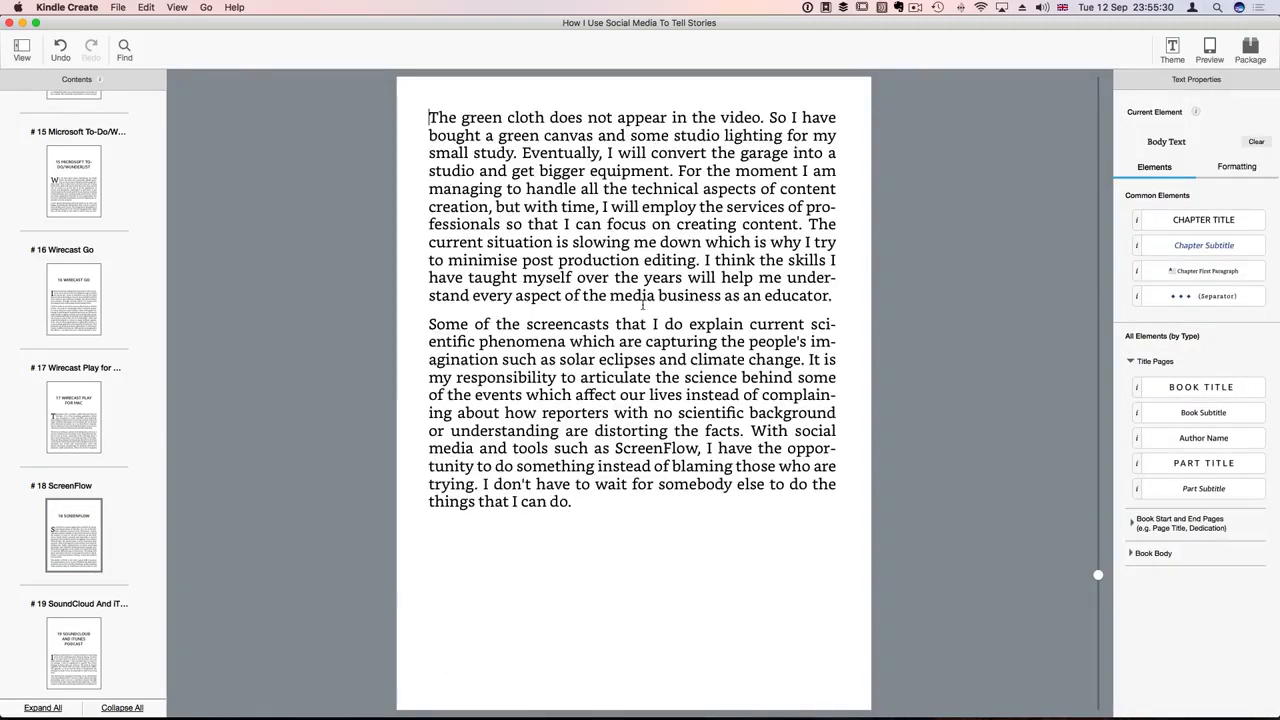
pyautogui.press('pagedown')
pyautogui.press('pagedown')
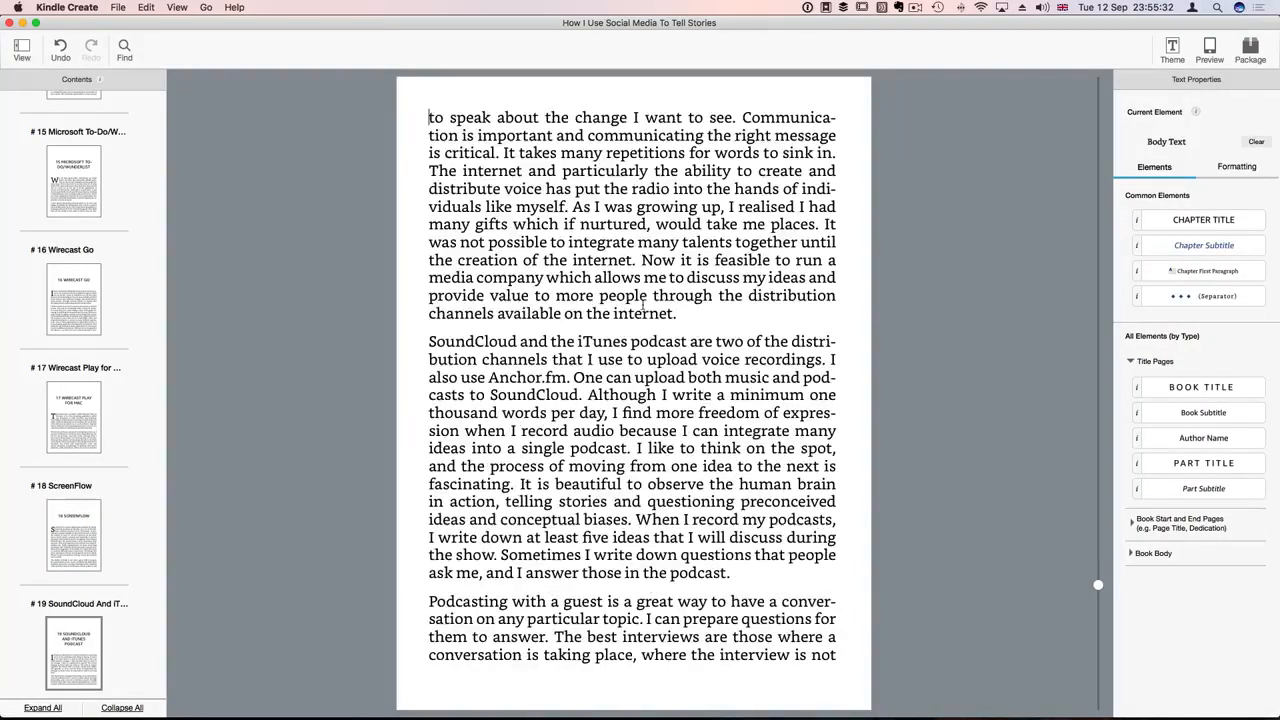
pyautogui.press('pagedown')
pyautogui.press('pagedown')
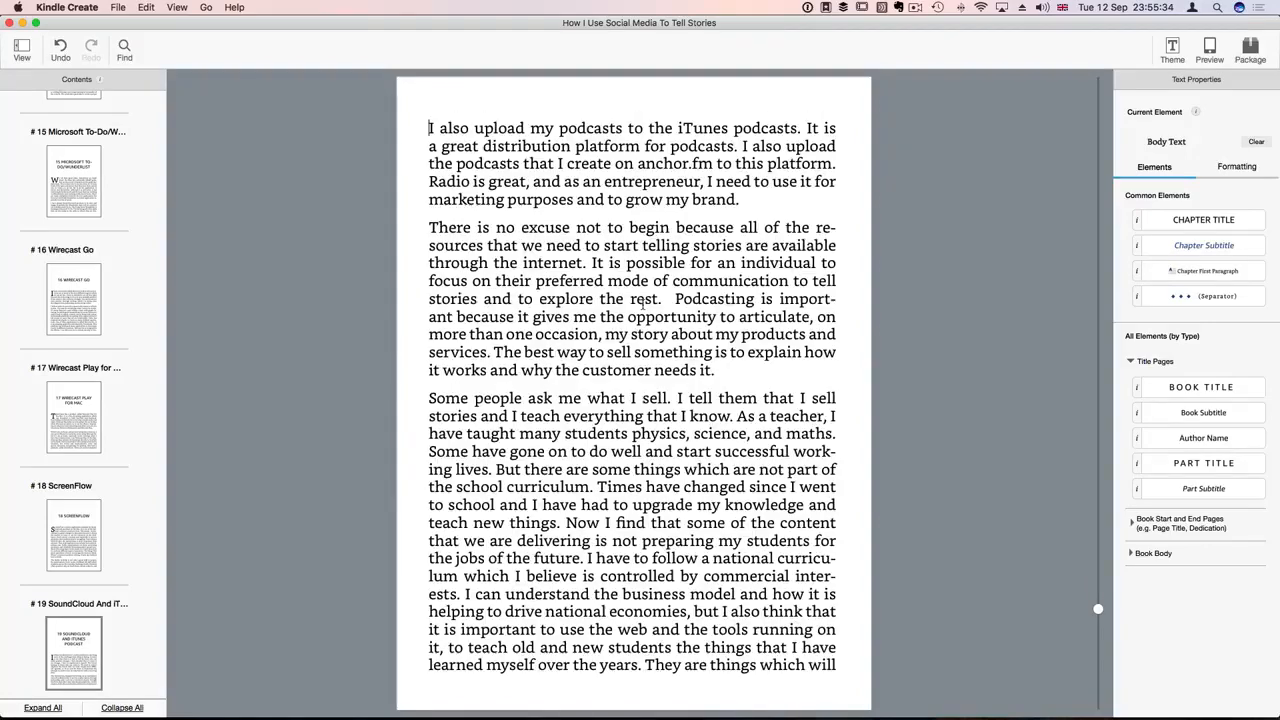
pyautogui.press('pagedown')
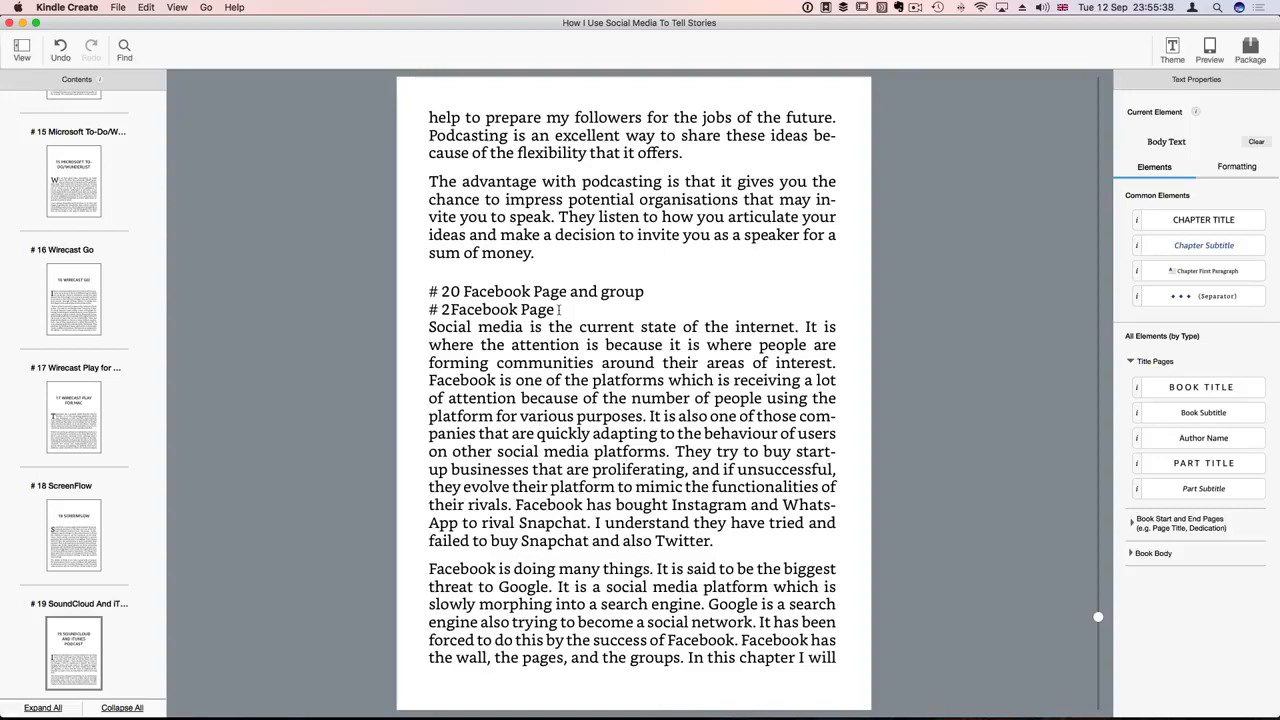
pyautogui.press('pagedown')
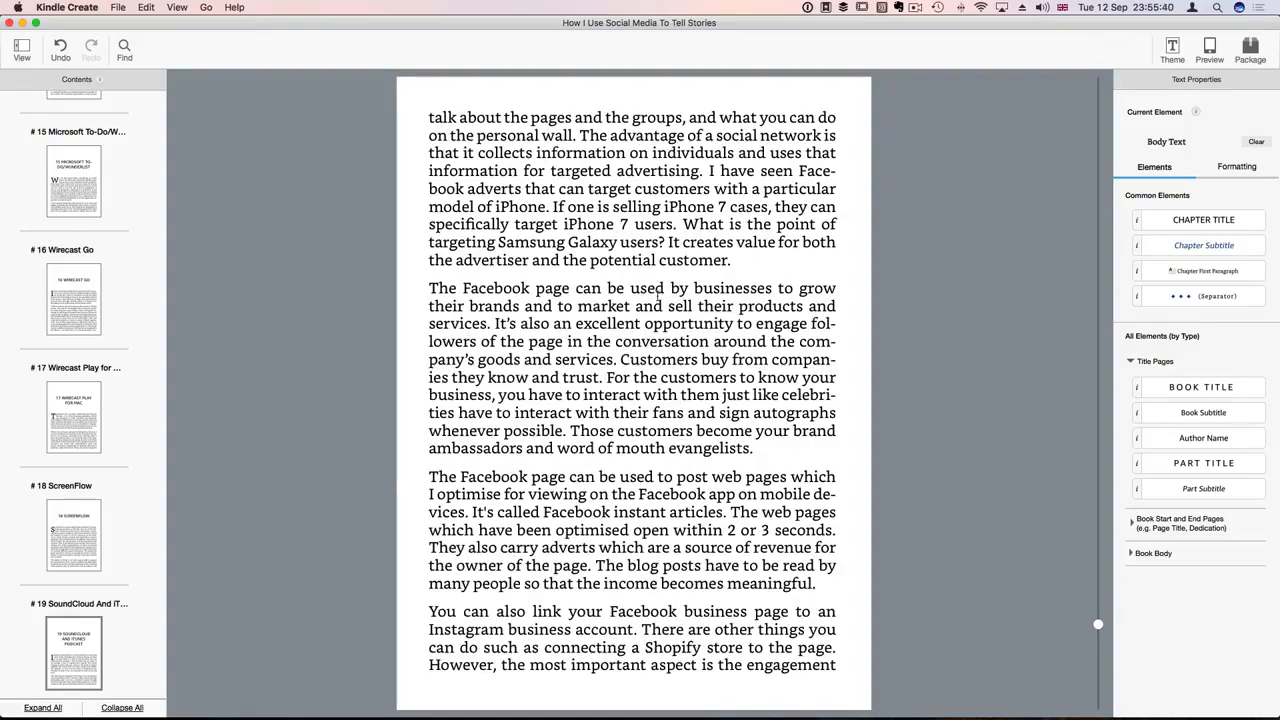
# Step: Style the "# 20 Facebook Page and group" line as a Chapter Title and "# 2Facebook Page" as a Chapter Subtitle
pyautogui.press('pageup')
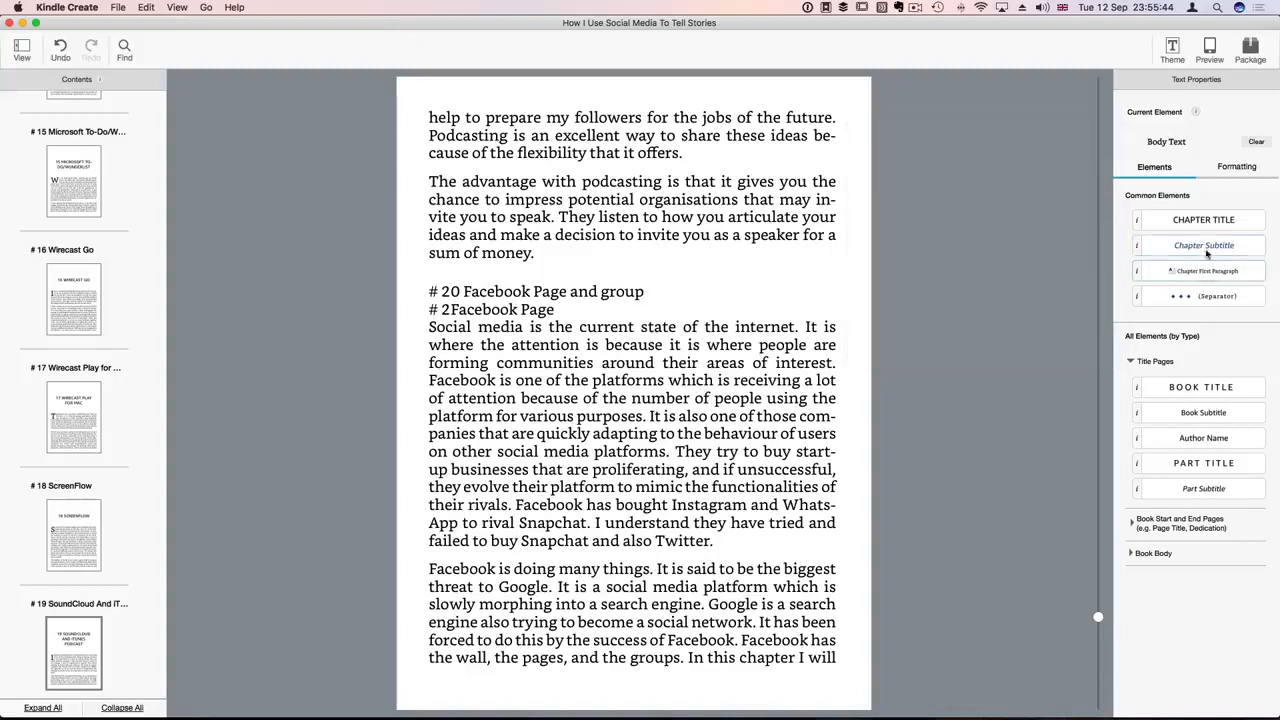
pyautogui.click(1208, 220)
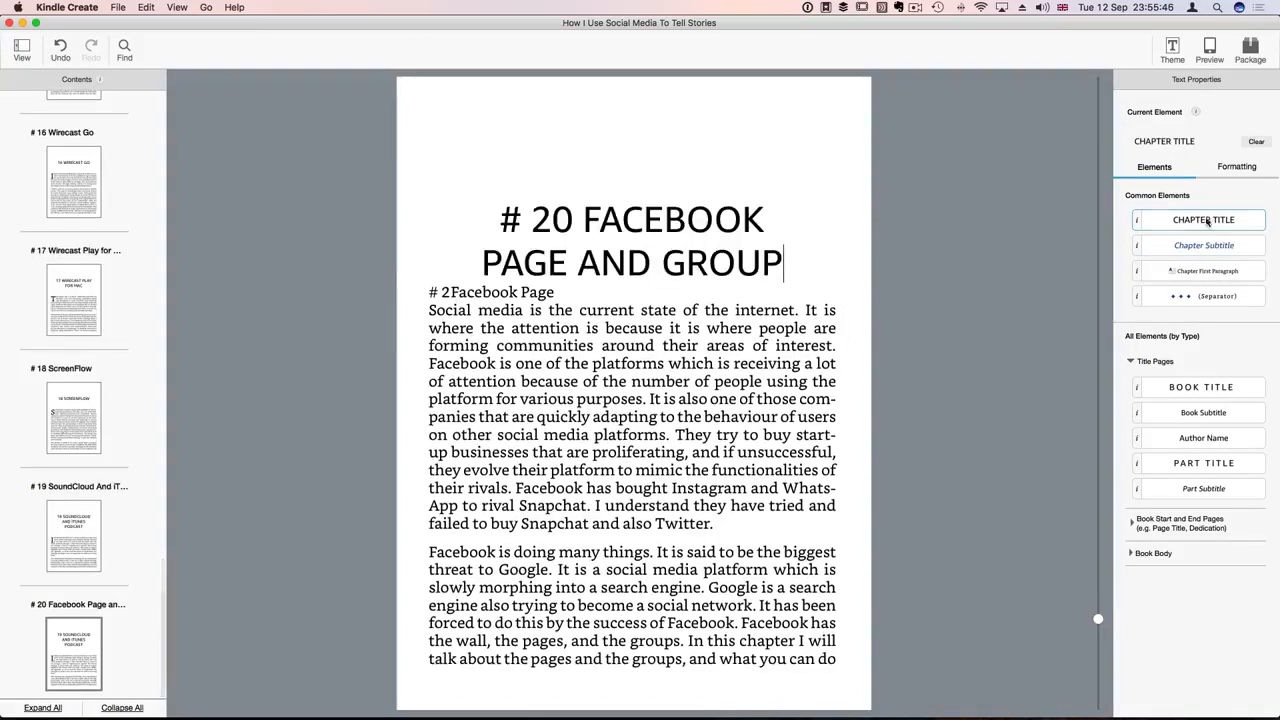
pyautogui.click(569, 289)
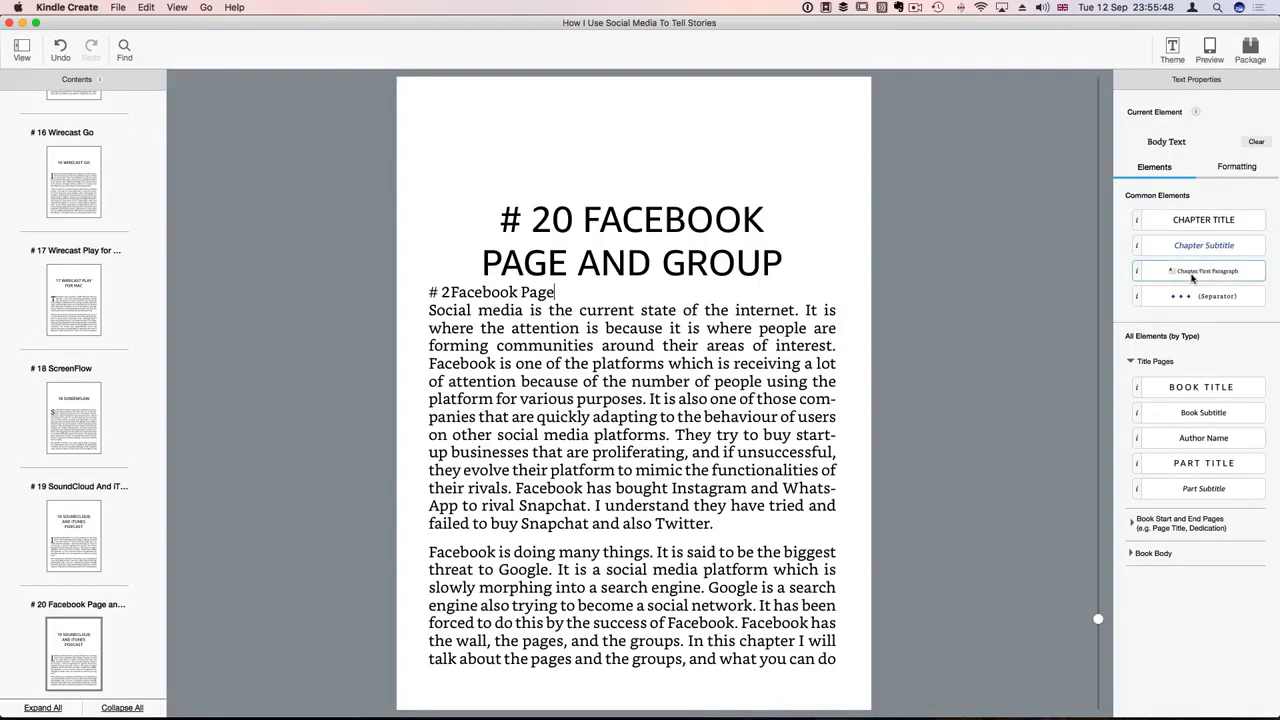
pyautogui.click(1210, 246)
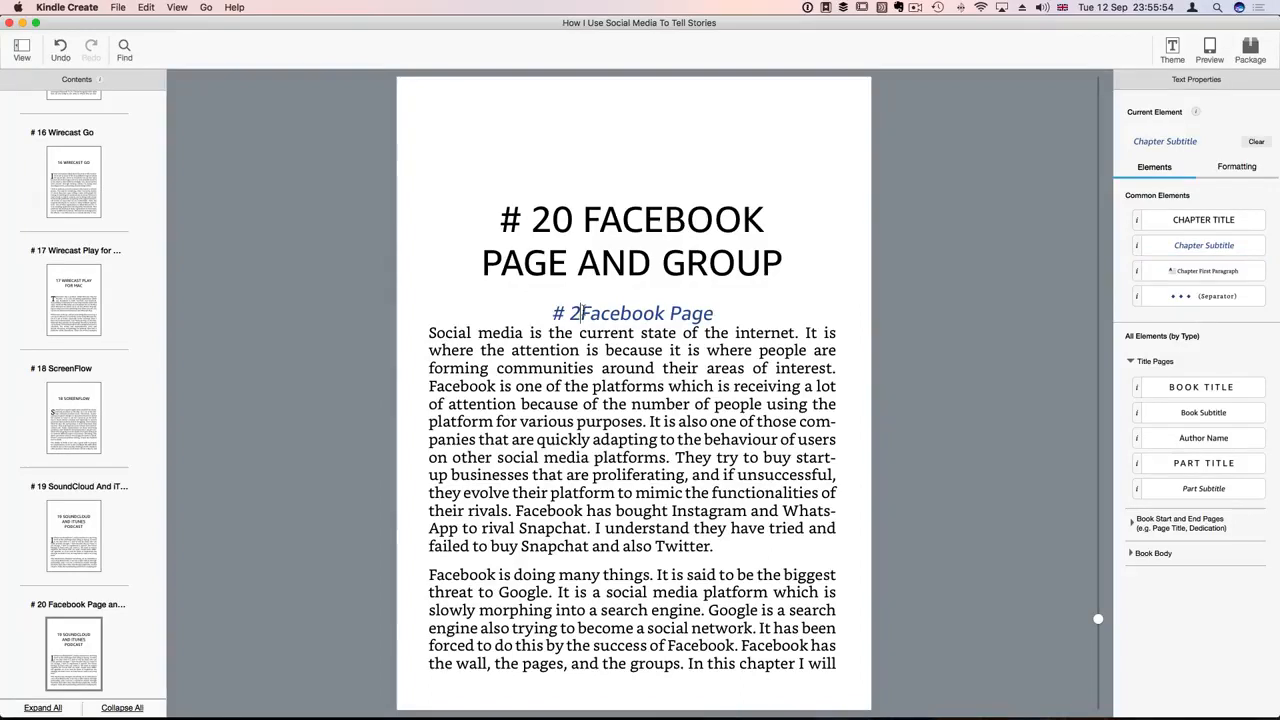
# Step: Remove the "# 2" prefix from the Facebook Page subtitle and the "# " prefix from the chapter 20 title
pyautogui.press('BackSpace')
pyautogui.press('BackSpace')
pyautogui.press('BackSpace')
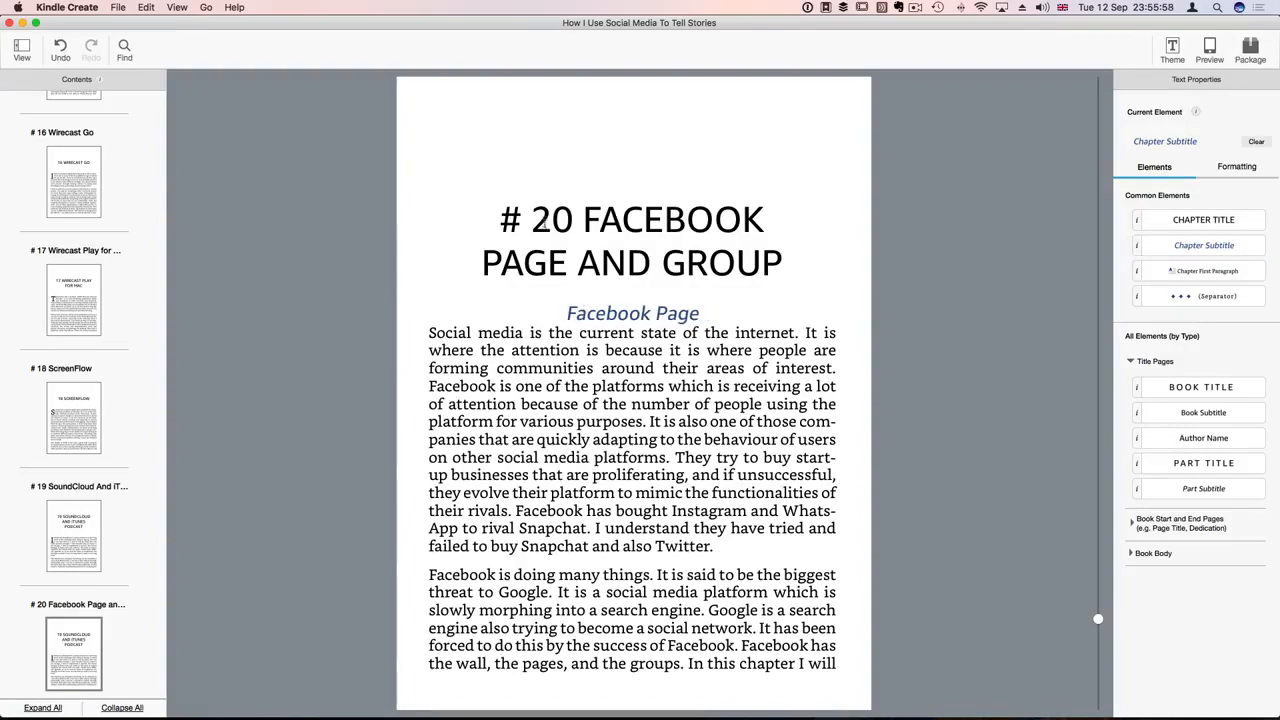
pyautogui.click(536, 219)
pyautogui.press('BackSpace')
pyautogui.press('BackSpace')
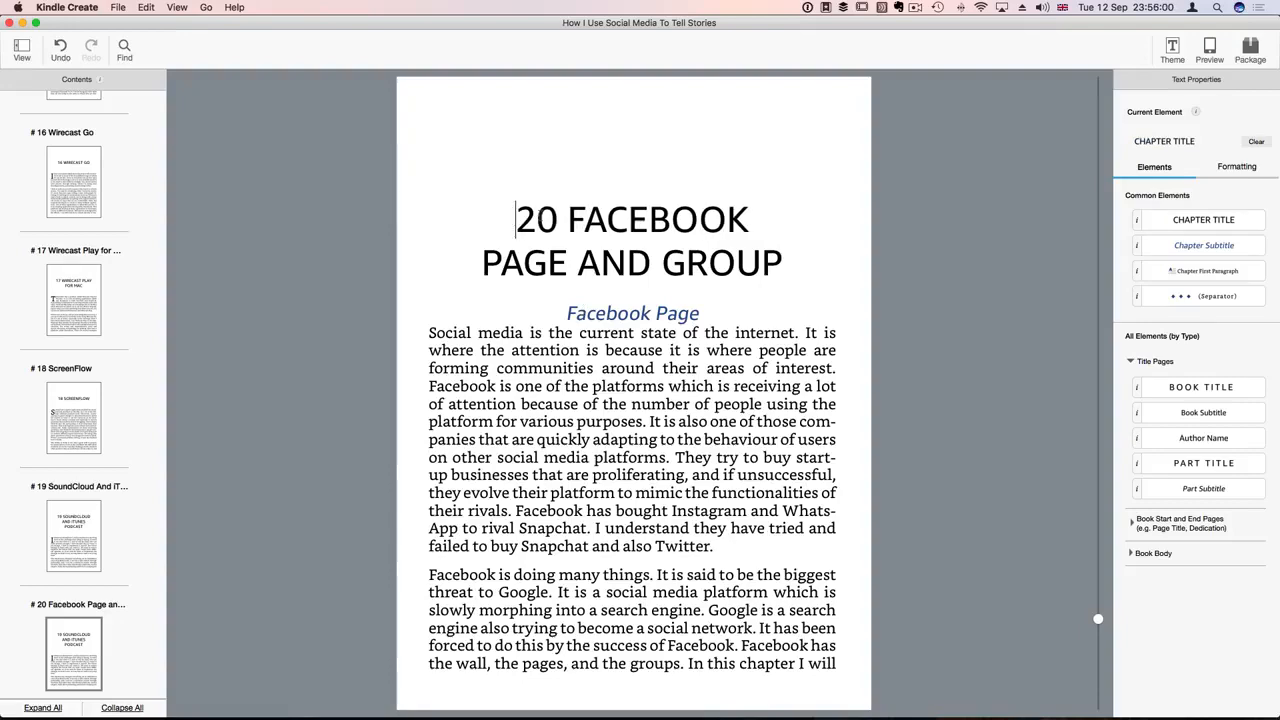
# Step: Style the "# Facebook Group" line in chapter 20 as a Chapter Subtitle and remove its "# " prefix
pyautogui.scroll(1, 632, 284)
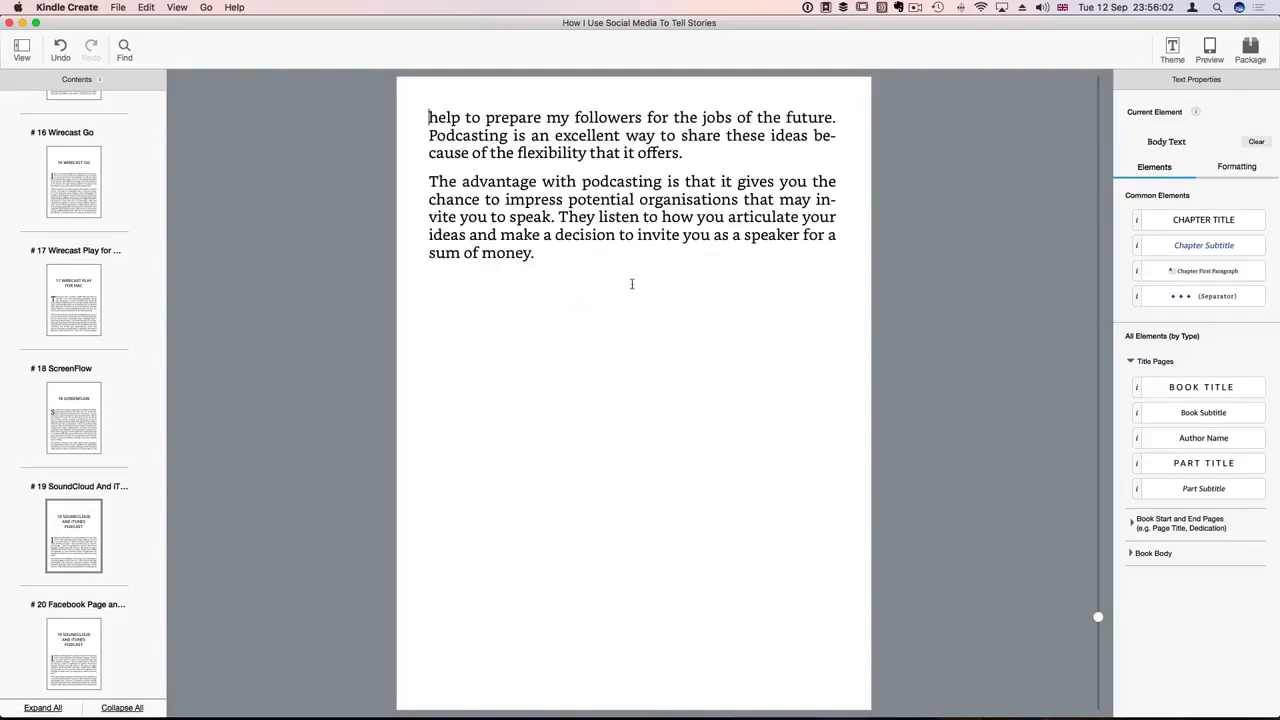
pyautogui.scroll(-1, 632, 284)
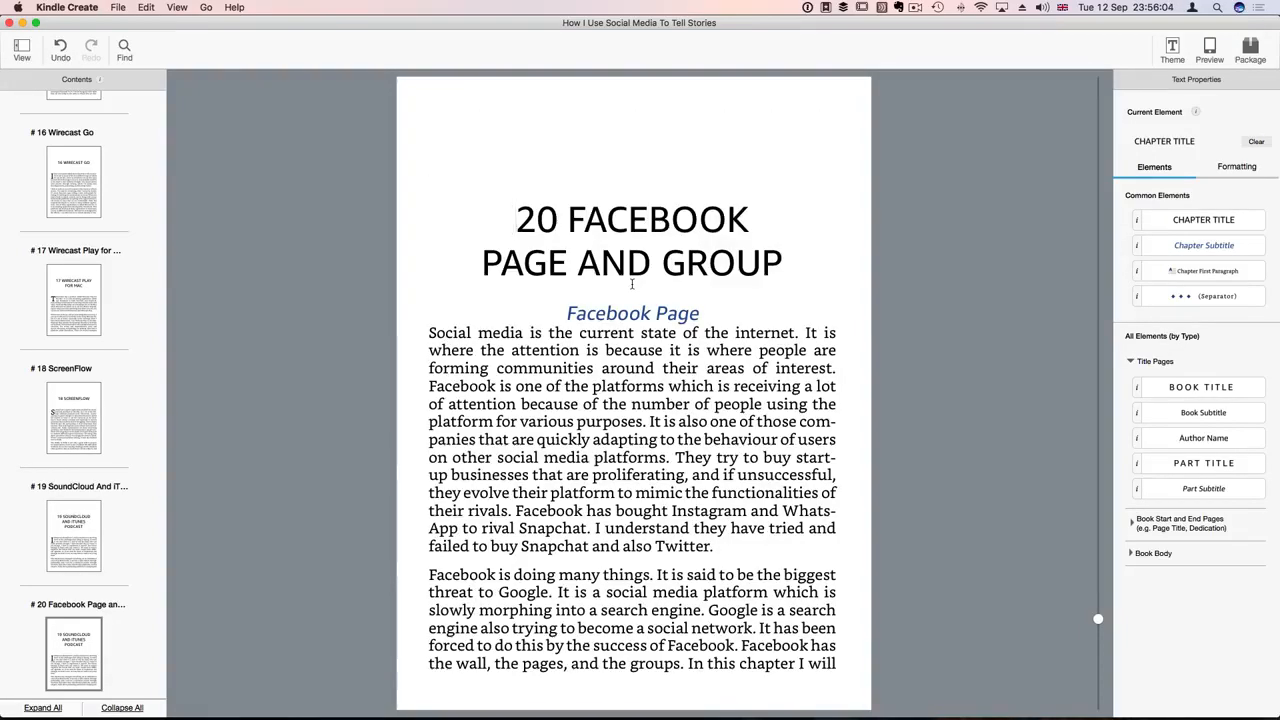
pyautogui.scroll(-5, 632, 284)
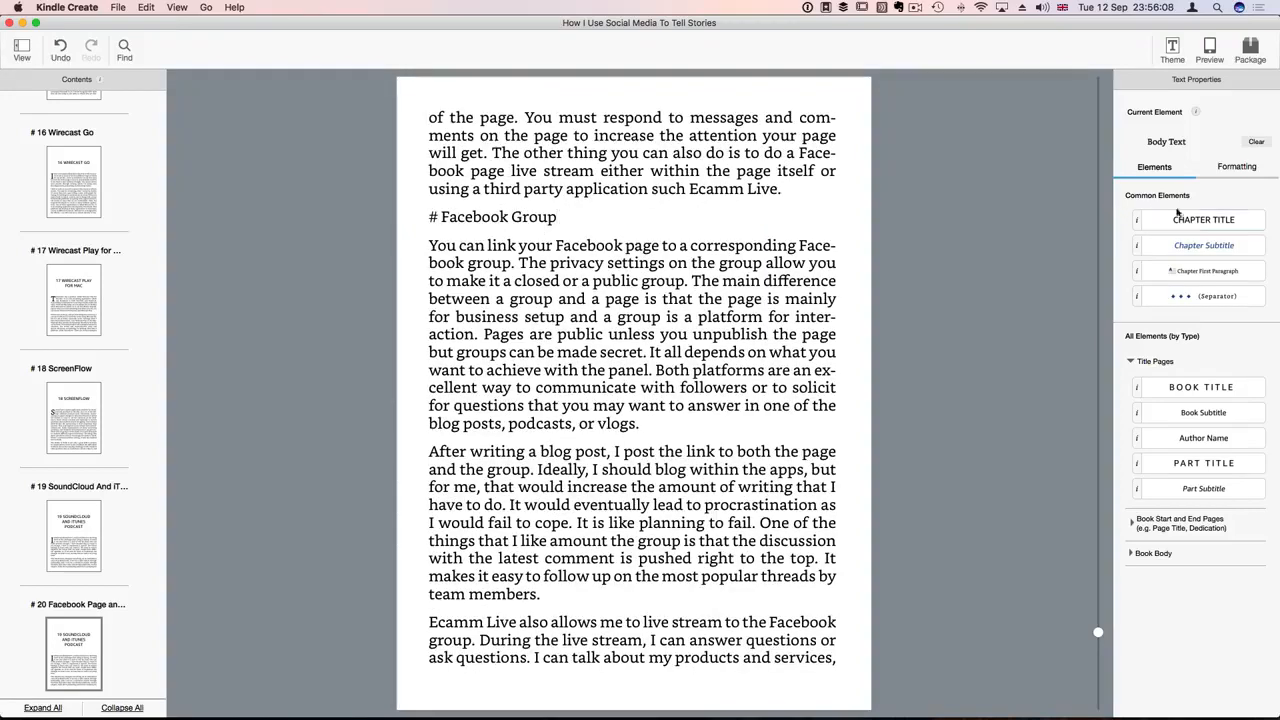
pyautogui.click(1200, 247)
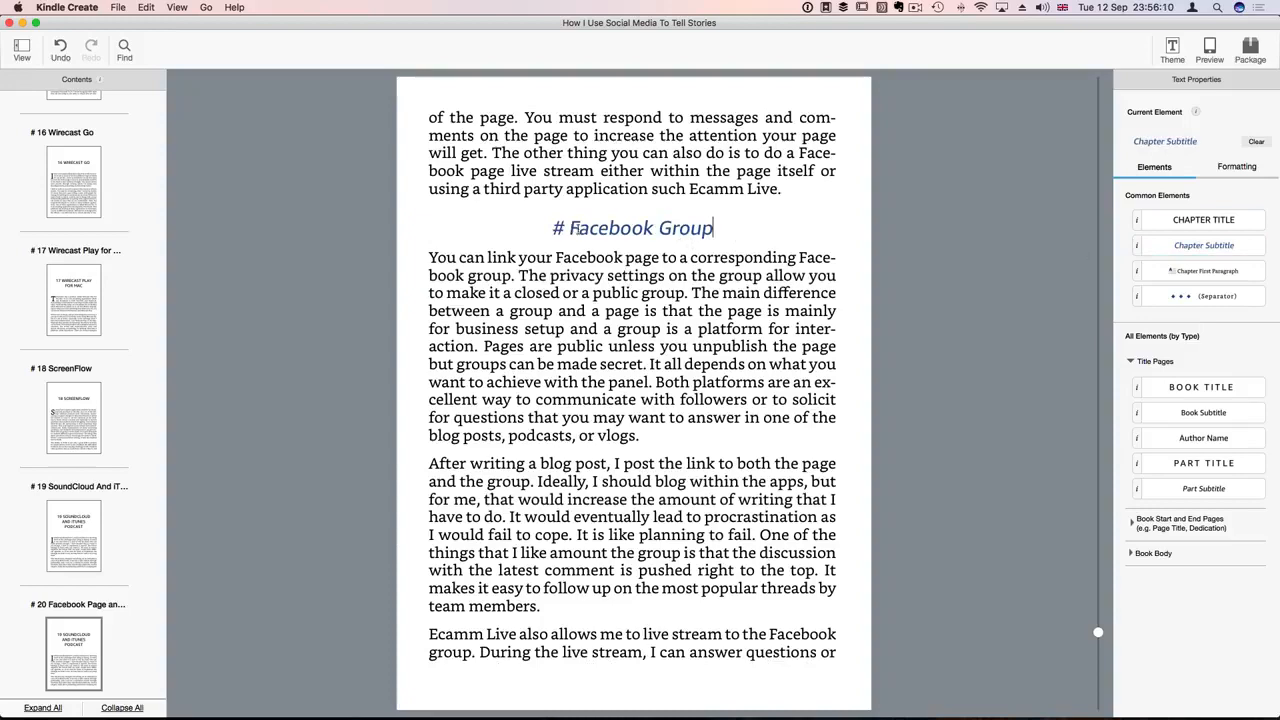
pyautogui.scroll(-10, 570, 228)
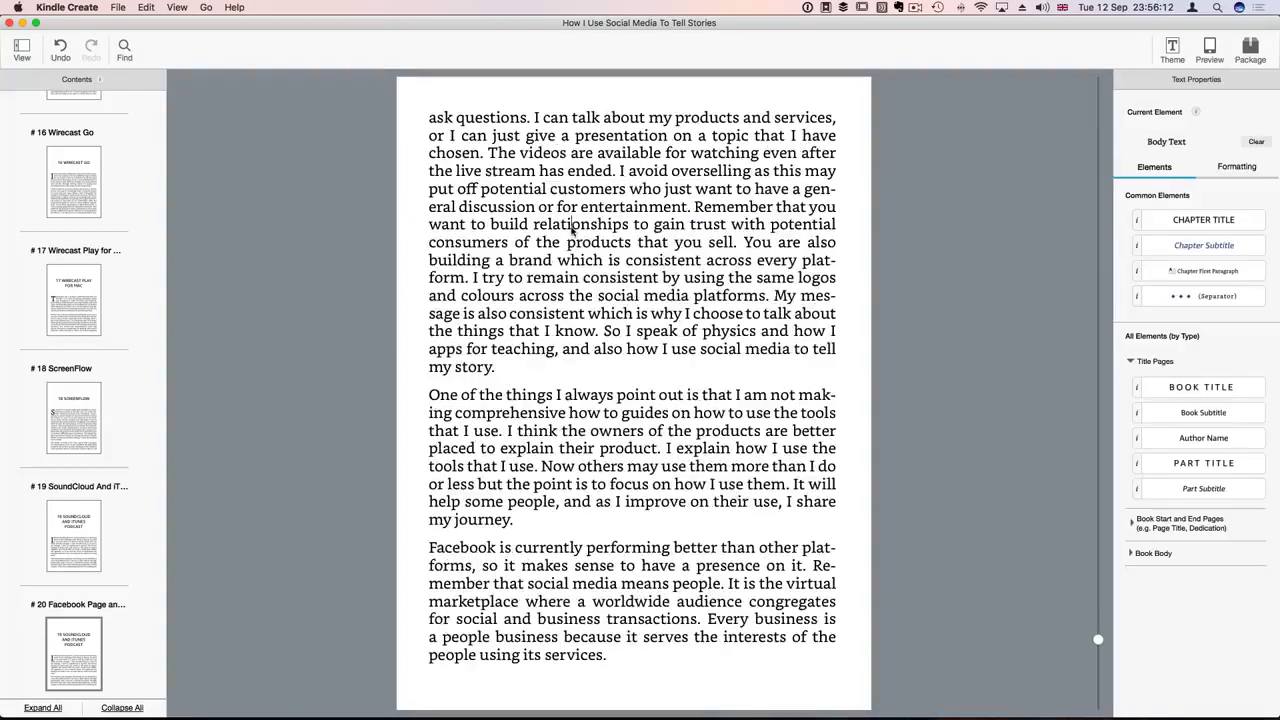
pyautogui.scroll(10, 572, 228)
pyautogui.click(571, 228)
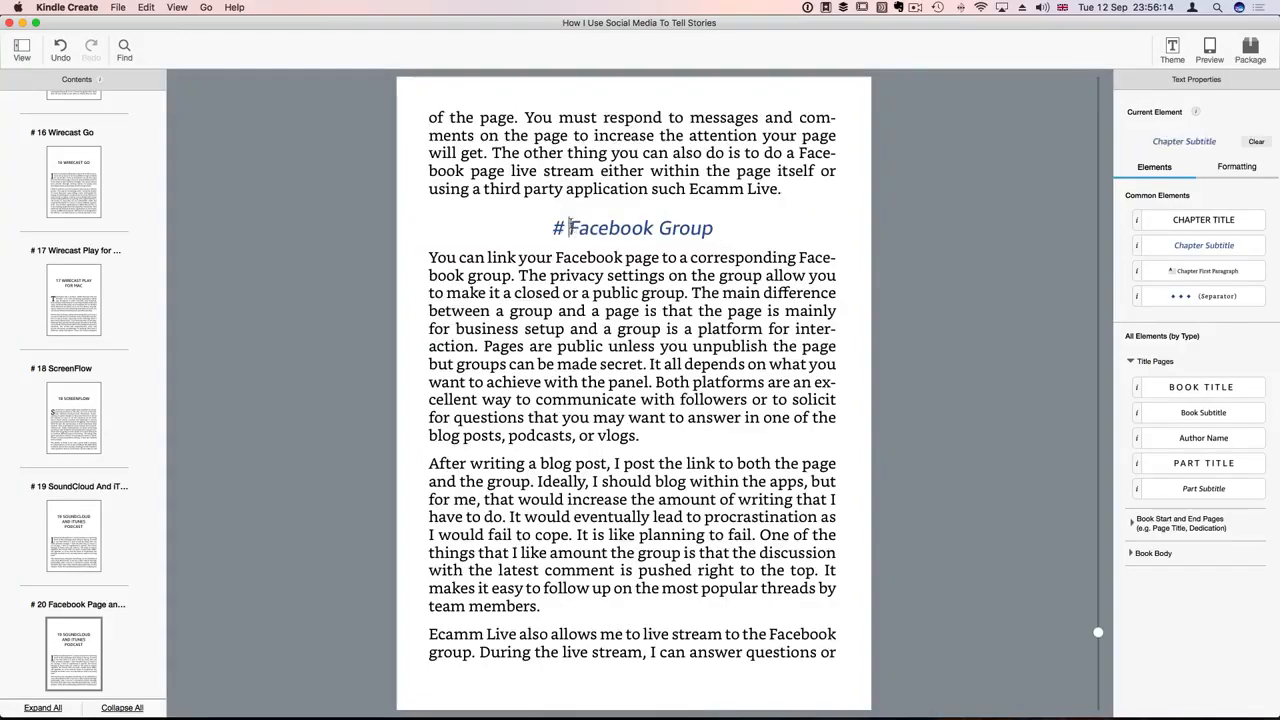
pyautogui.press('BackSpace')
pyautogui.press('BackSpace')
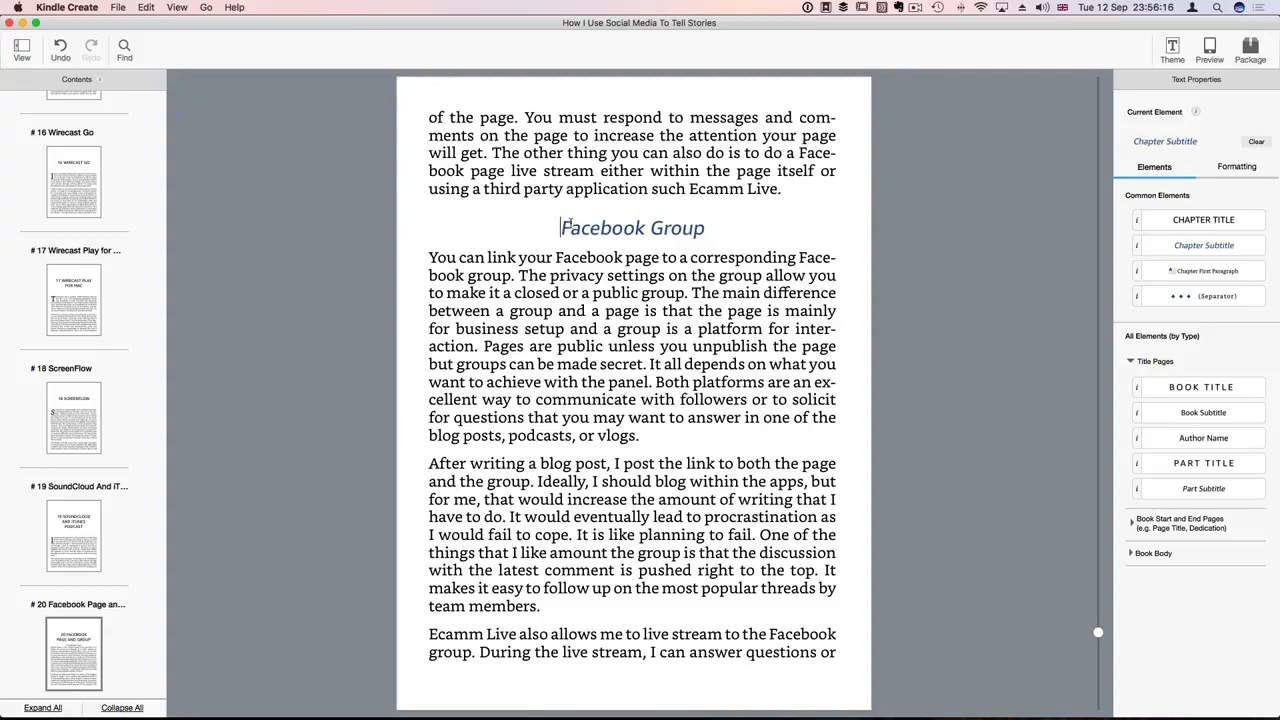
# Step: Delete the duplicate "# 21 Twitter, WhatsApp, and Snapchat" line directly above "#Twitter"
pyautogui.scroll(5, 674, 243)
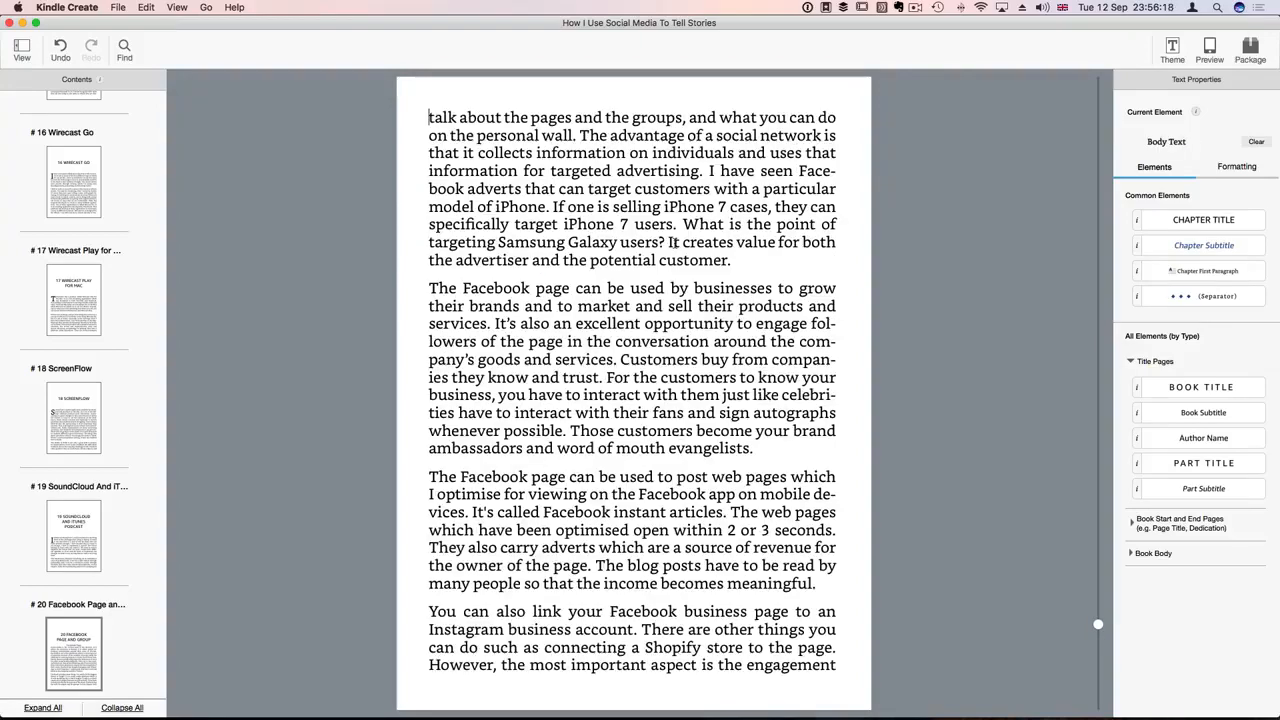
pyautogui.scroll(-5, 674, 243)
pyautogui.scroll(-5, 674, 243)
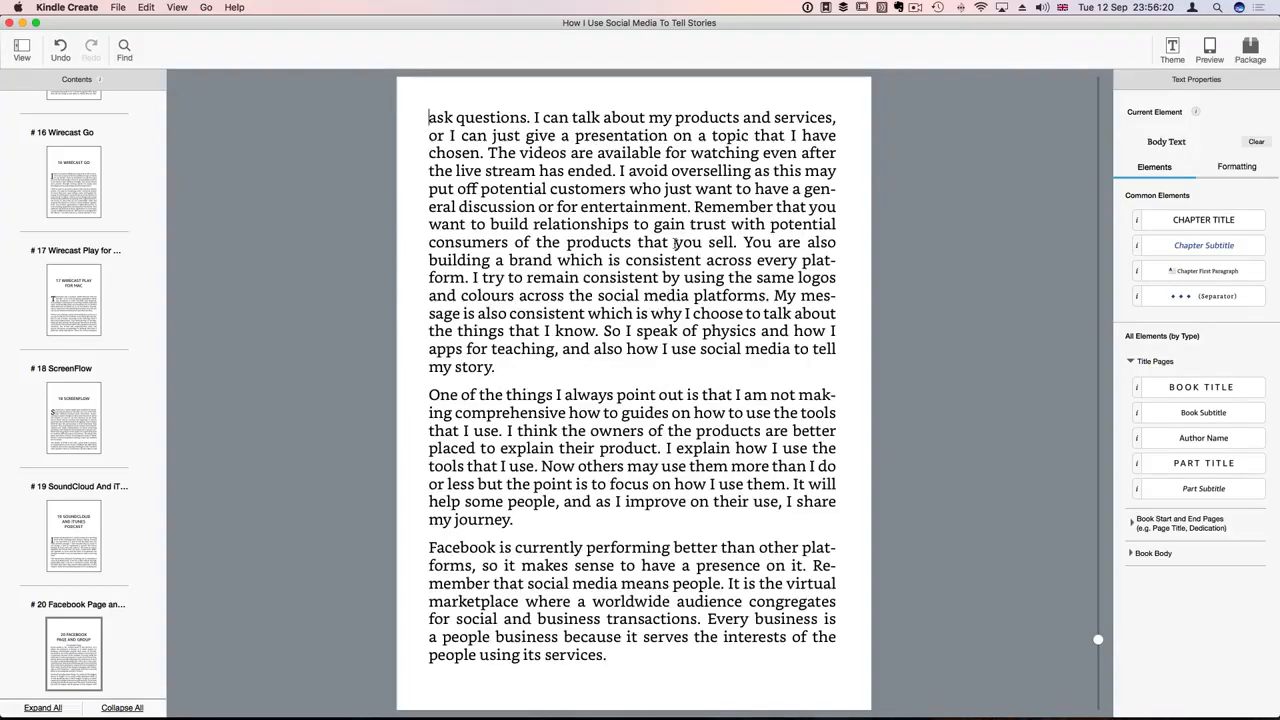
pyautogui.scroll(-5, 674, 243)
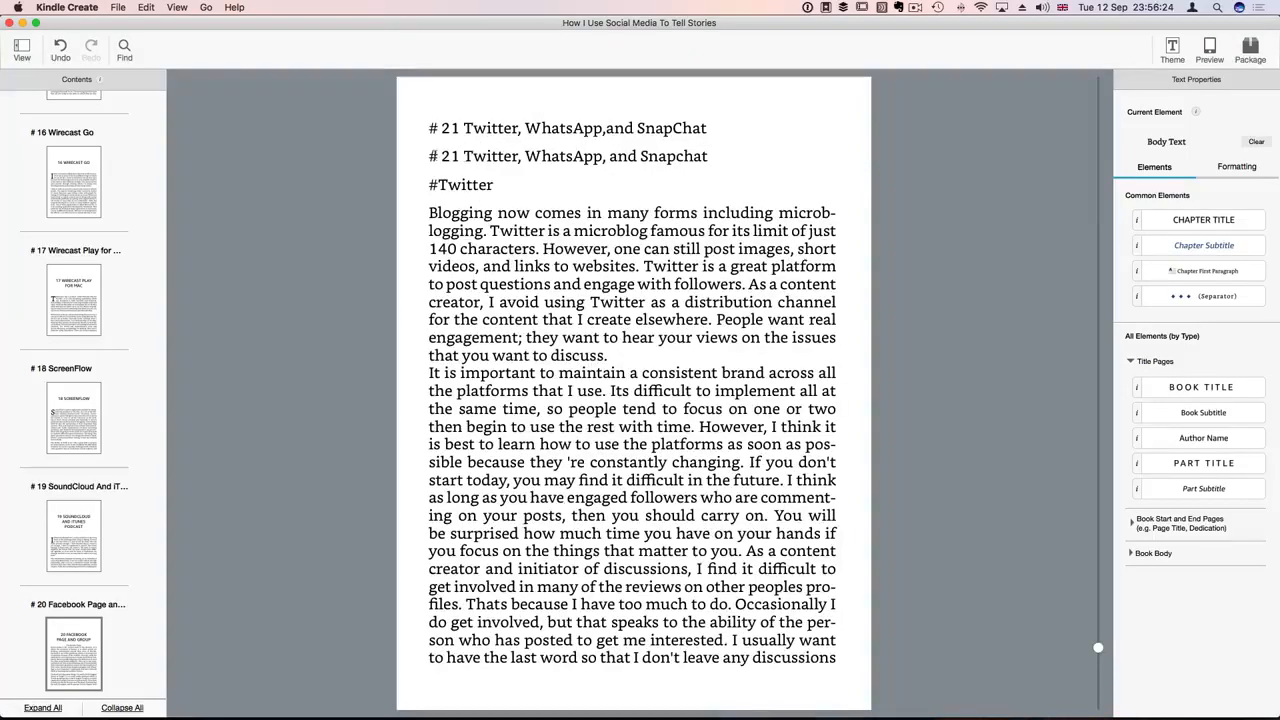
pyautogui.moveTo(708, 156); pyautogui.dragTo(429, 158)
pyautogui.press('BackSpace')
pyautogui.press('BackSpace')
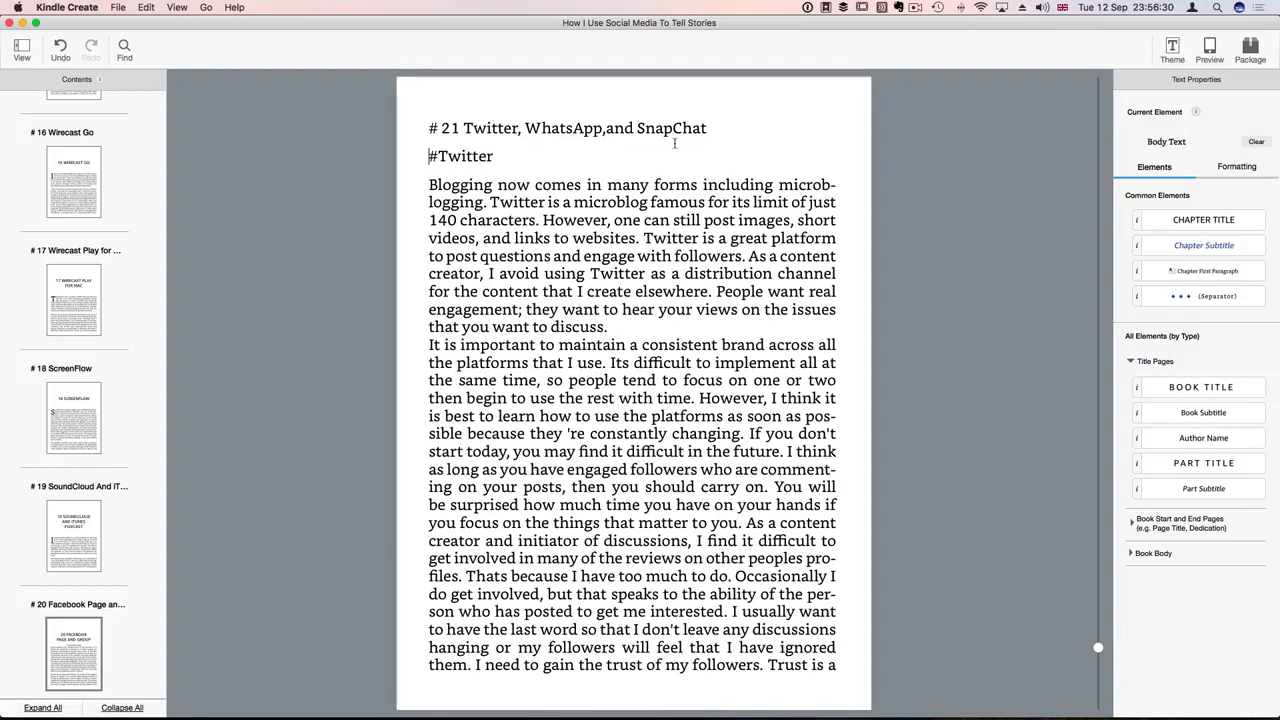
# Step: Style the "# 21 Twitter, WhatsApp,and SnapChat" line as a Chapter Title and the "#Twitter" line as a Chapter Subtitle
pyautogui.click(712, 130)
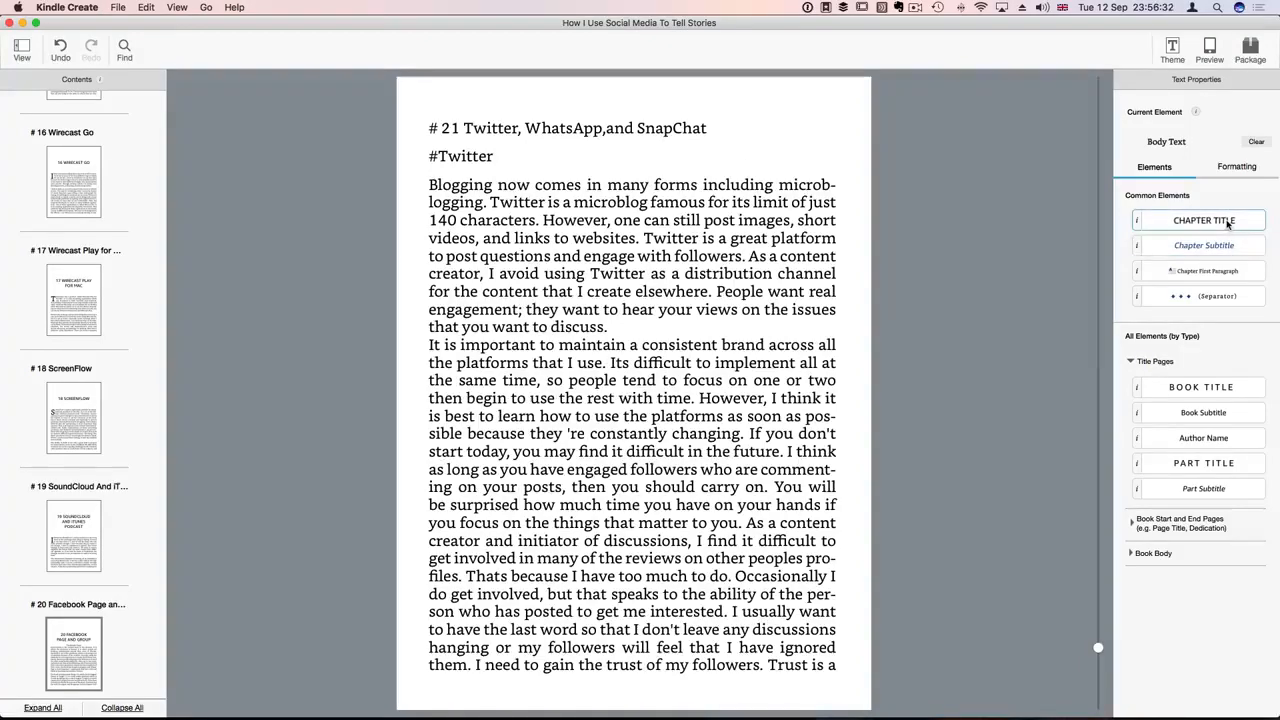
pyautogui.click(1228, 224)
pyautogui.press('Down')
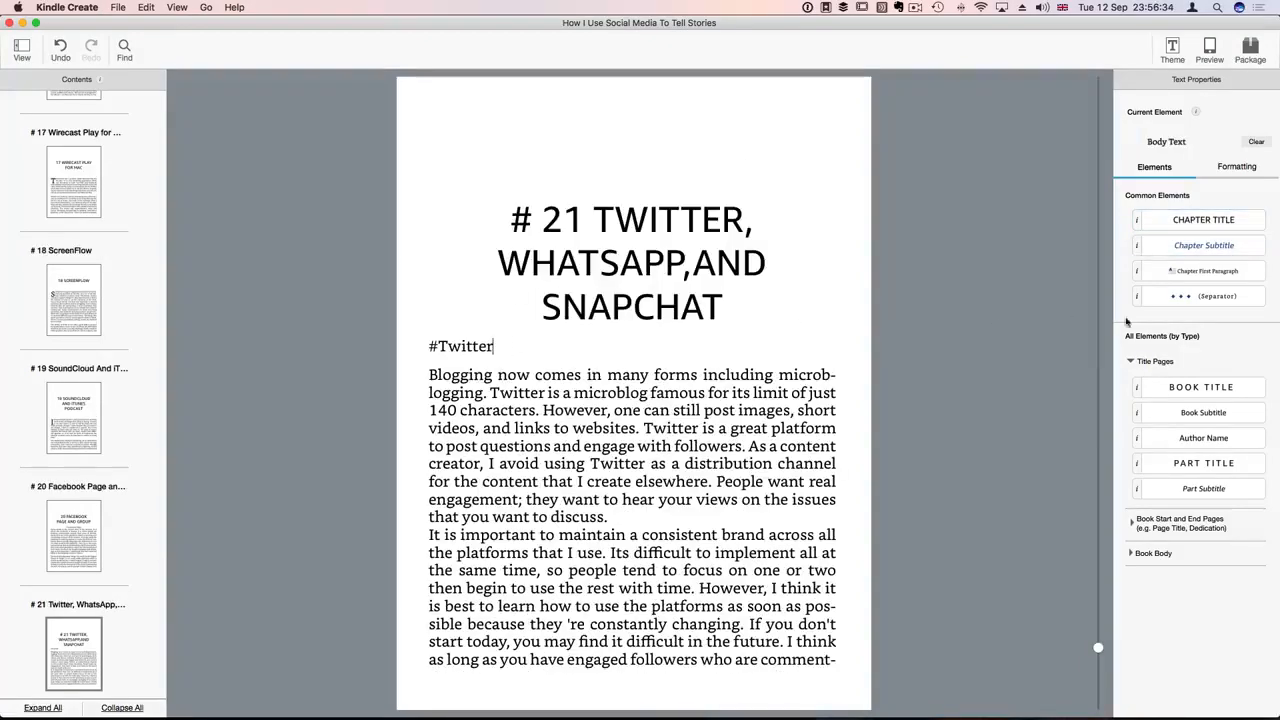
pyautogui.click(1204, 245)
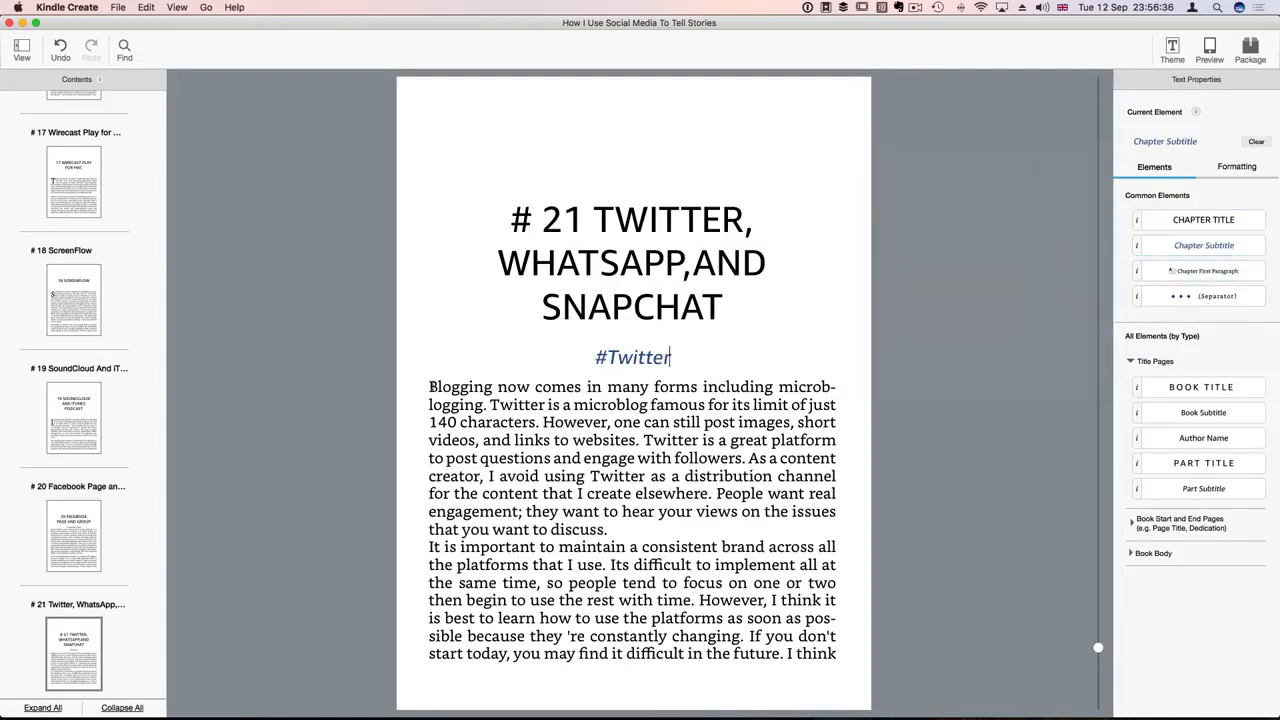
# Step: Style the "Blogging now comes" paragraph as Chapter First Paragraph and remove the "#" from the Twitter subtitle
pyautogui.click(431, 387)
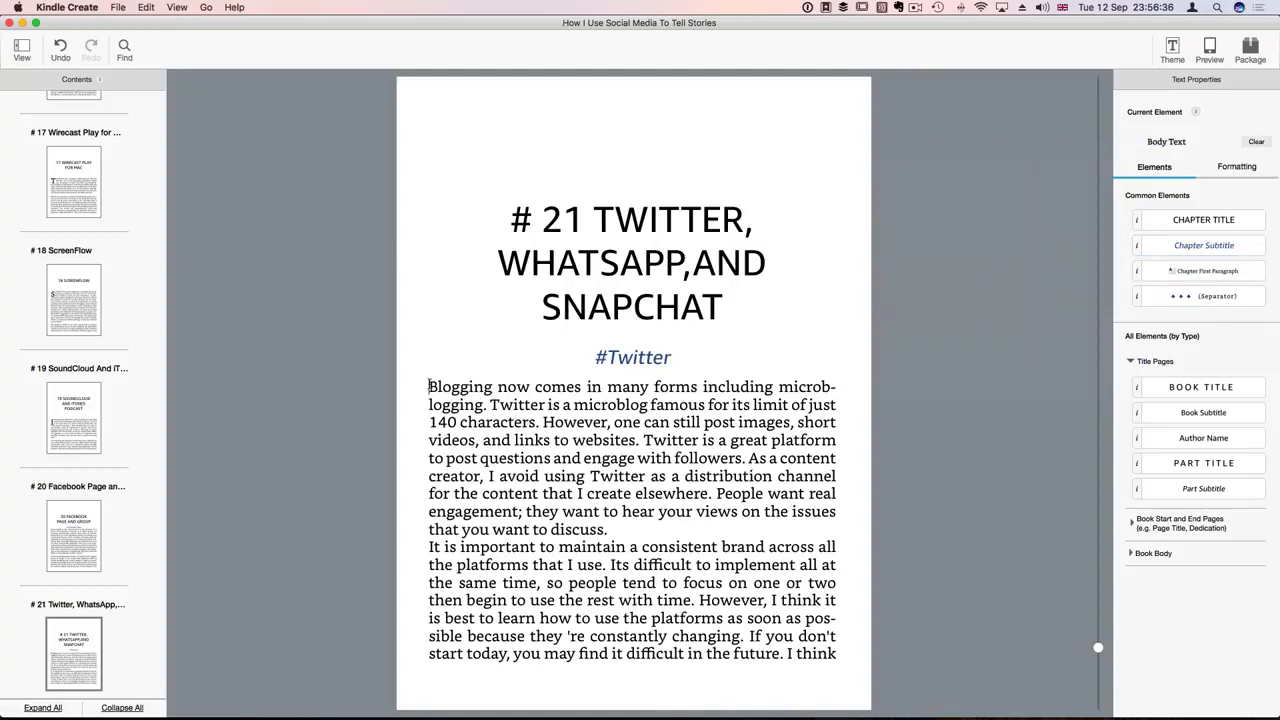
pyautogui.click(1204, 271)
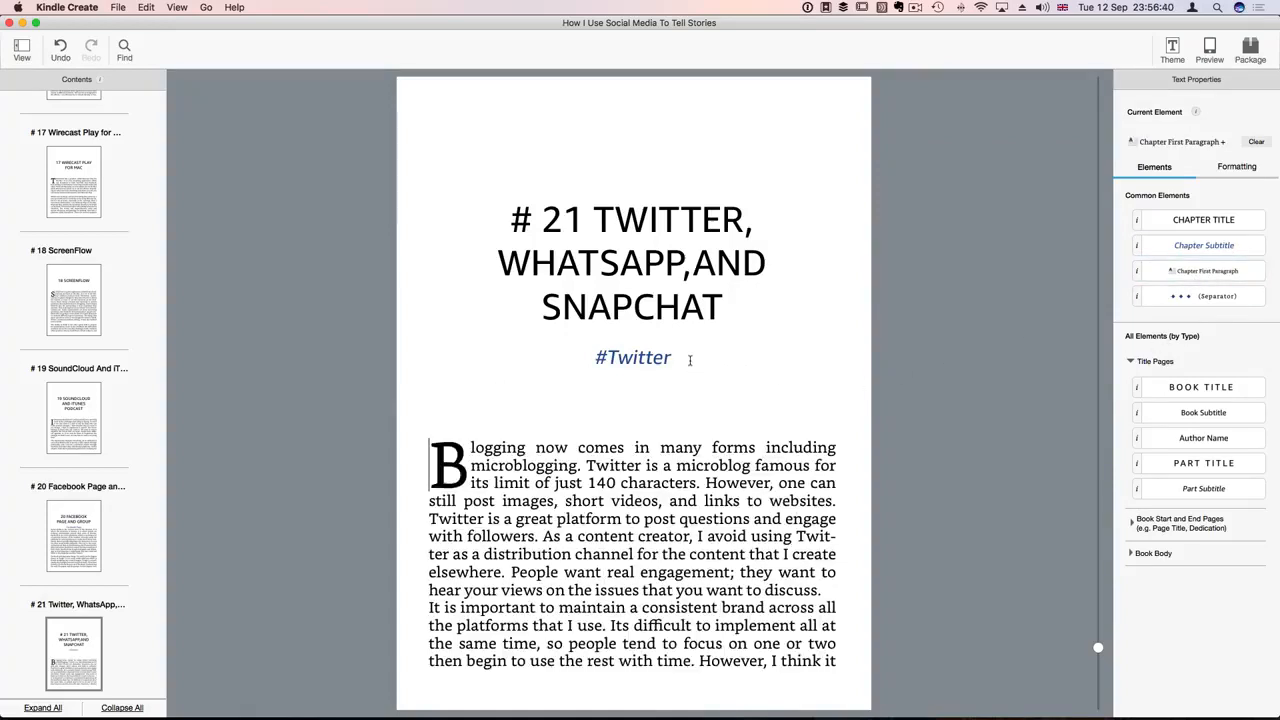
pyautogui.click(606, 357)
pyautogui.press('BackSpace')
# Step: Remove the "# " prefix from the chapter 21 title
pyautogui.click(546, 212)
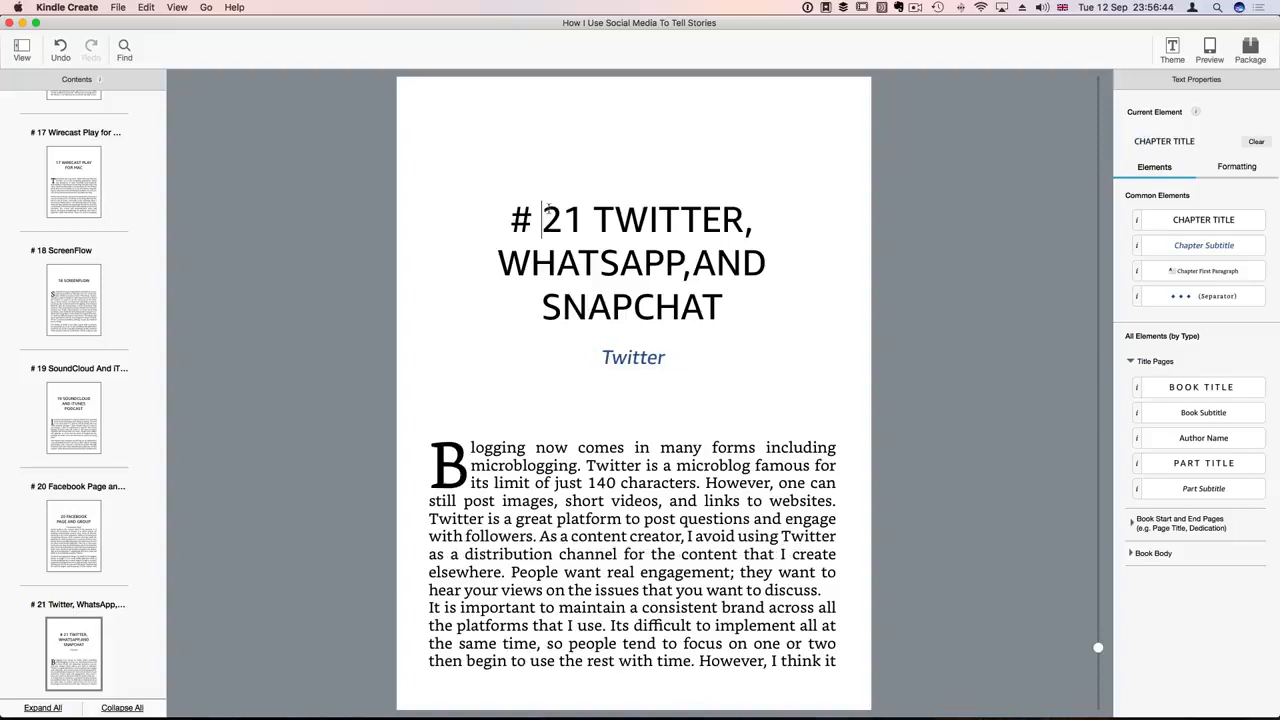
pyautogui.press('BackSpace')
pyautogui.press('BackSpace')
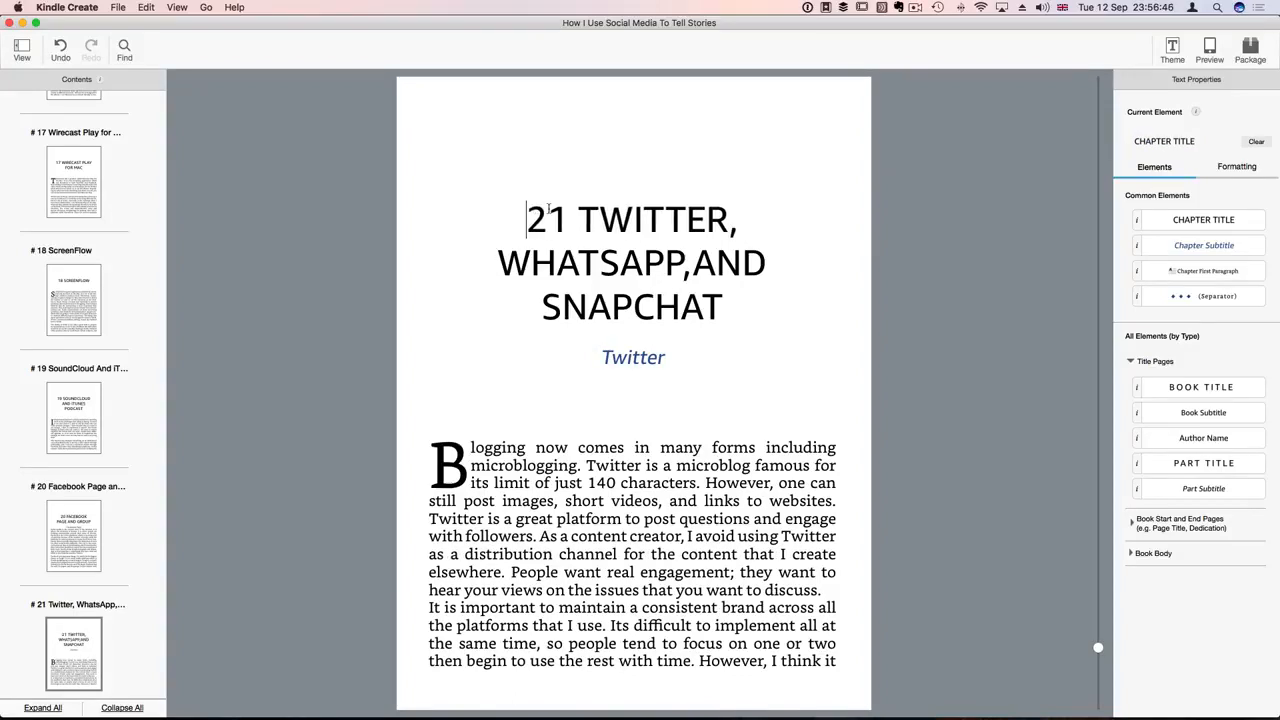
# Step: Turn the "#WhatsApp" line into a Chapter Subtitle reading "WhatsApp" and style the paragraph below it as Chapter First Paragraph
pyautogui.press('pagedown')
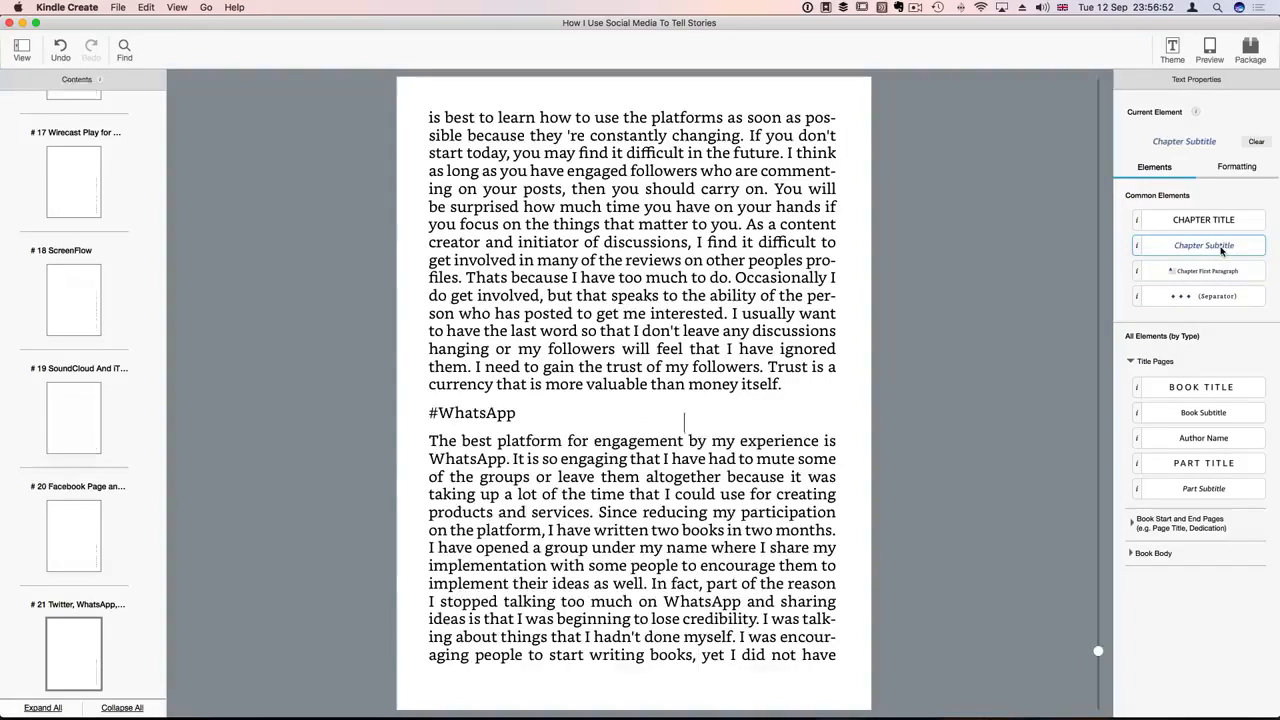
pyautogui.click(1221, 251)
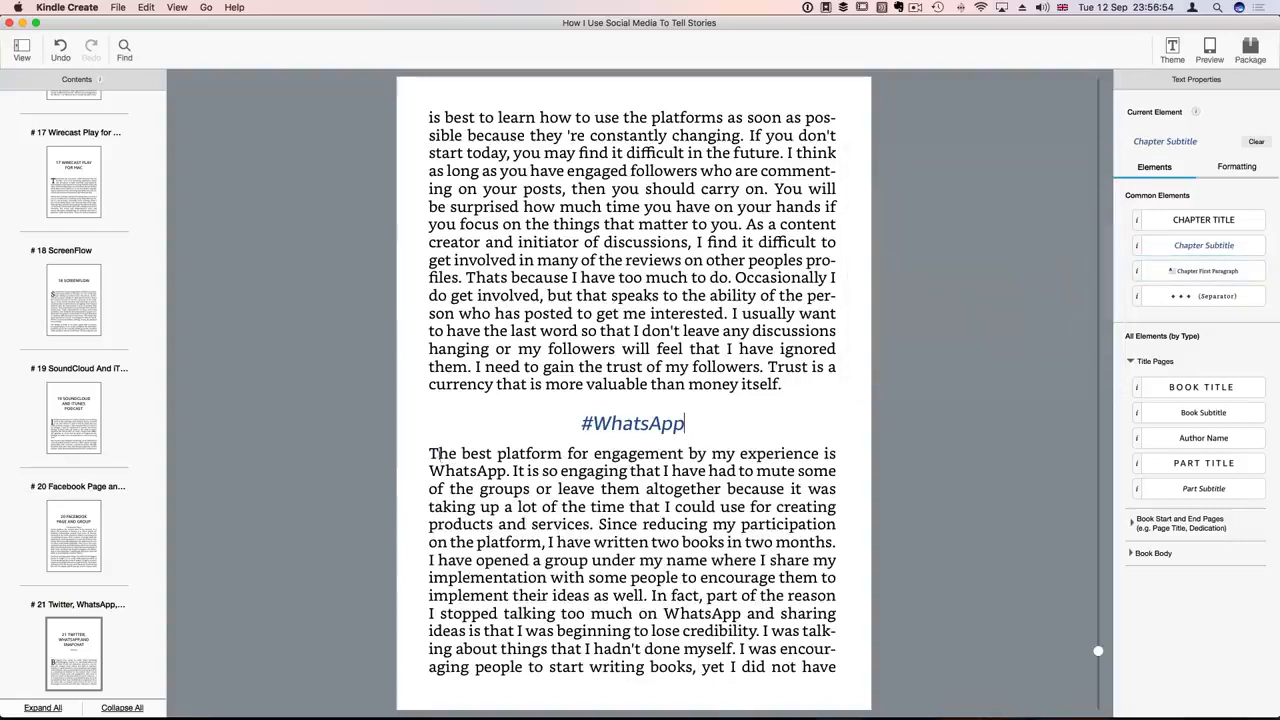
pyautogui.click(430, 453)
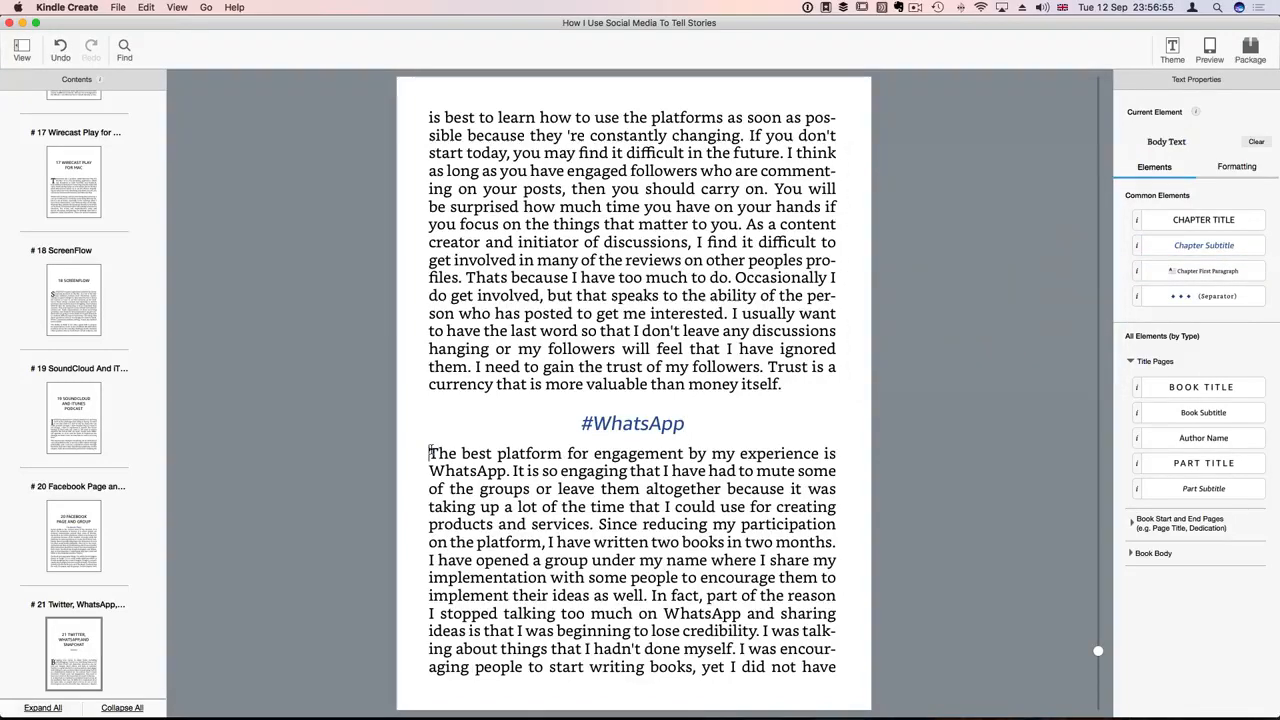
pyautogui.click(1207, 271)
pyautogui.click(598, 421)
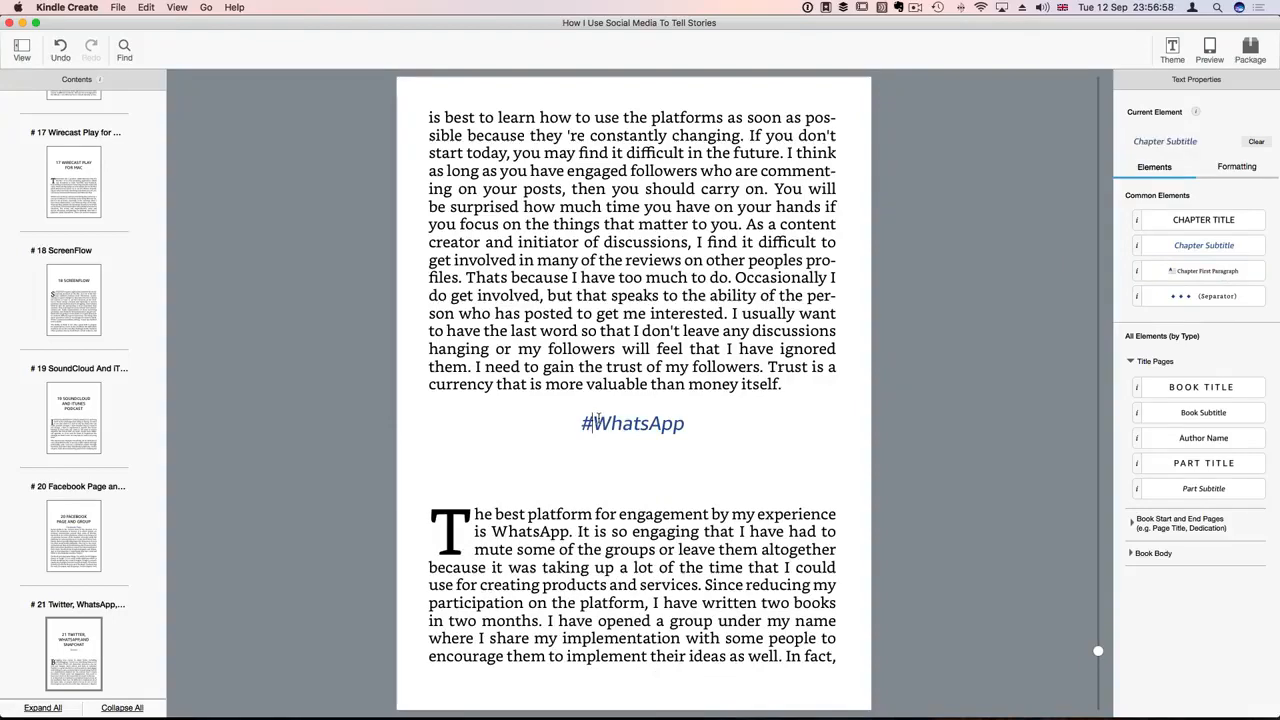
pyautogui.press('BackSpace')
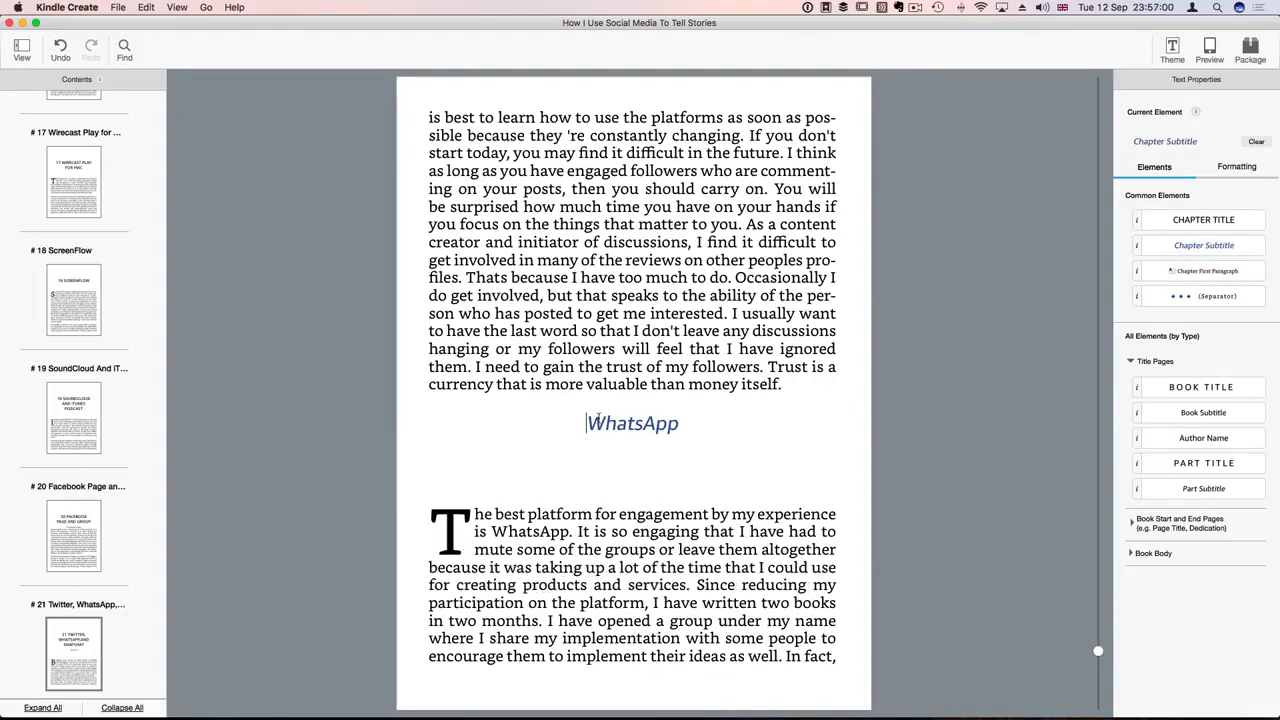
# Step: Style the "#Snapchat" line in chapter 21 as a Chapter Subtitle and remove its "#" prefix
pyautogui.scroll(-1, 599, 419)
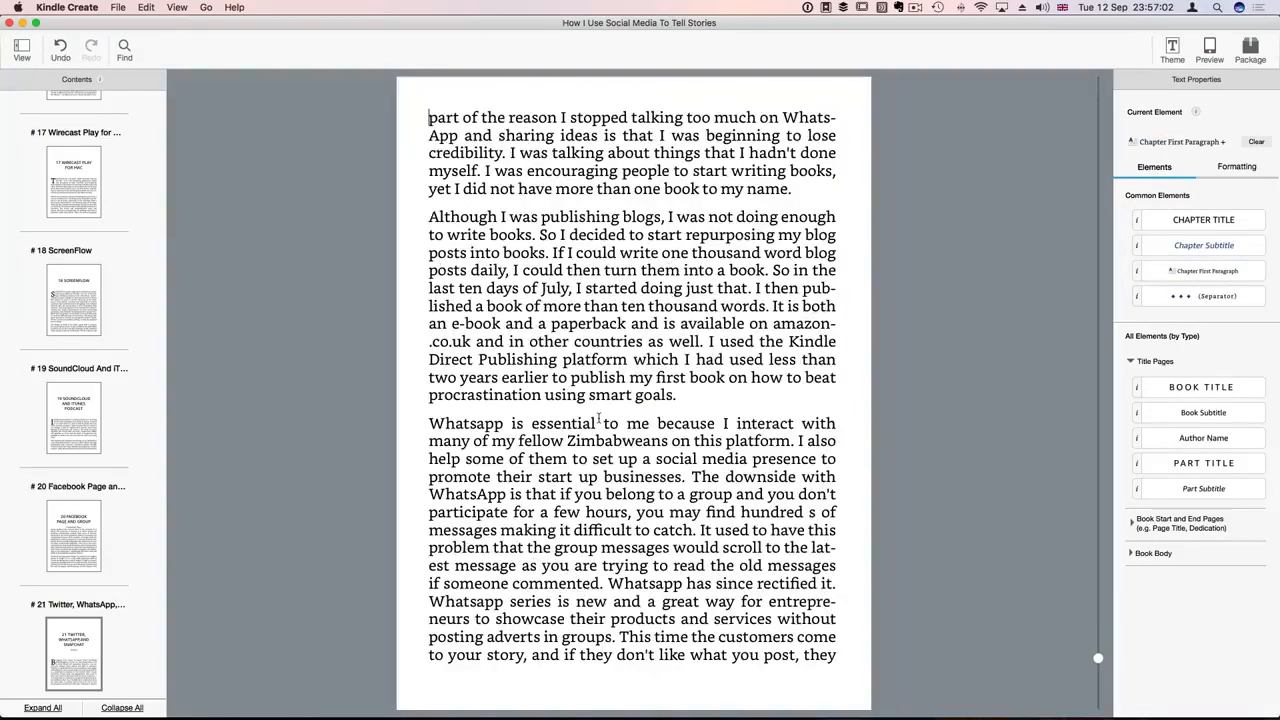
pyautogui.scroll(-1, 599, 419)
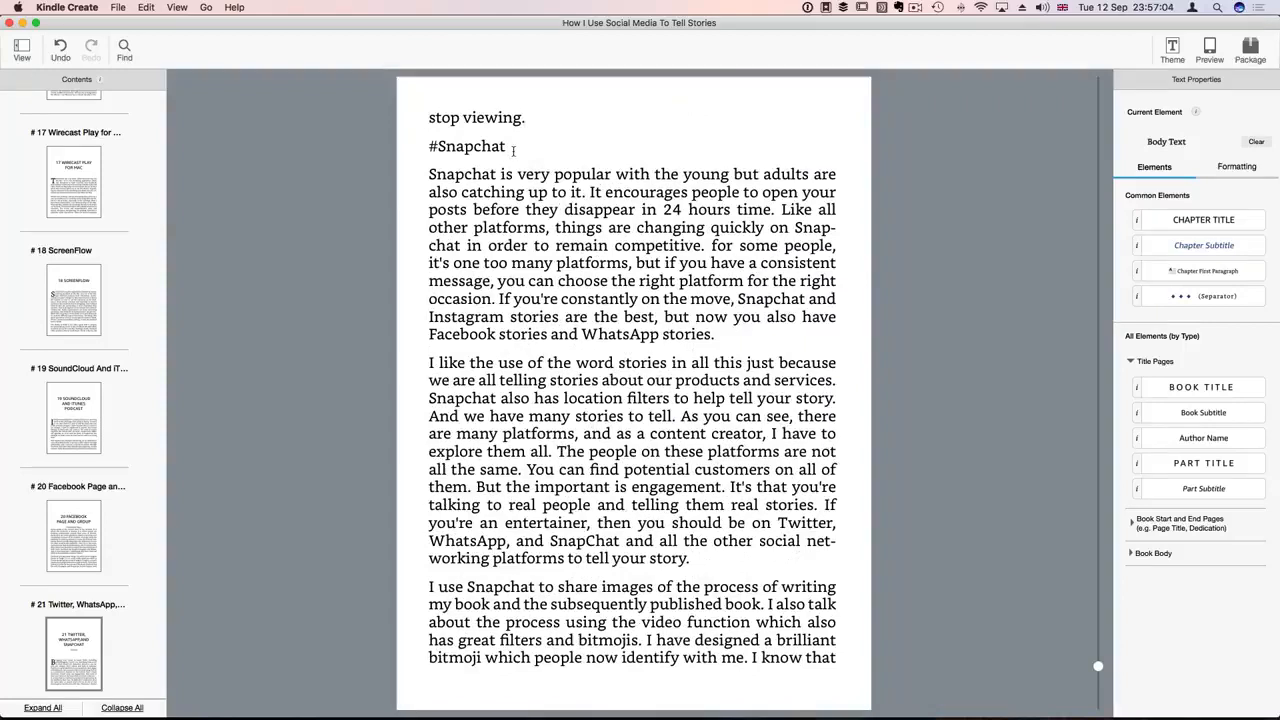
pyautogui.click(509, 150)
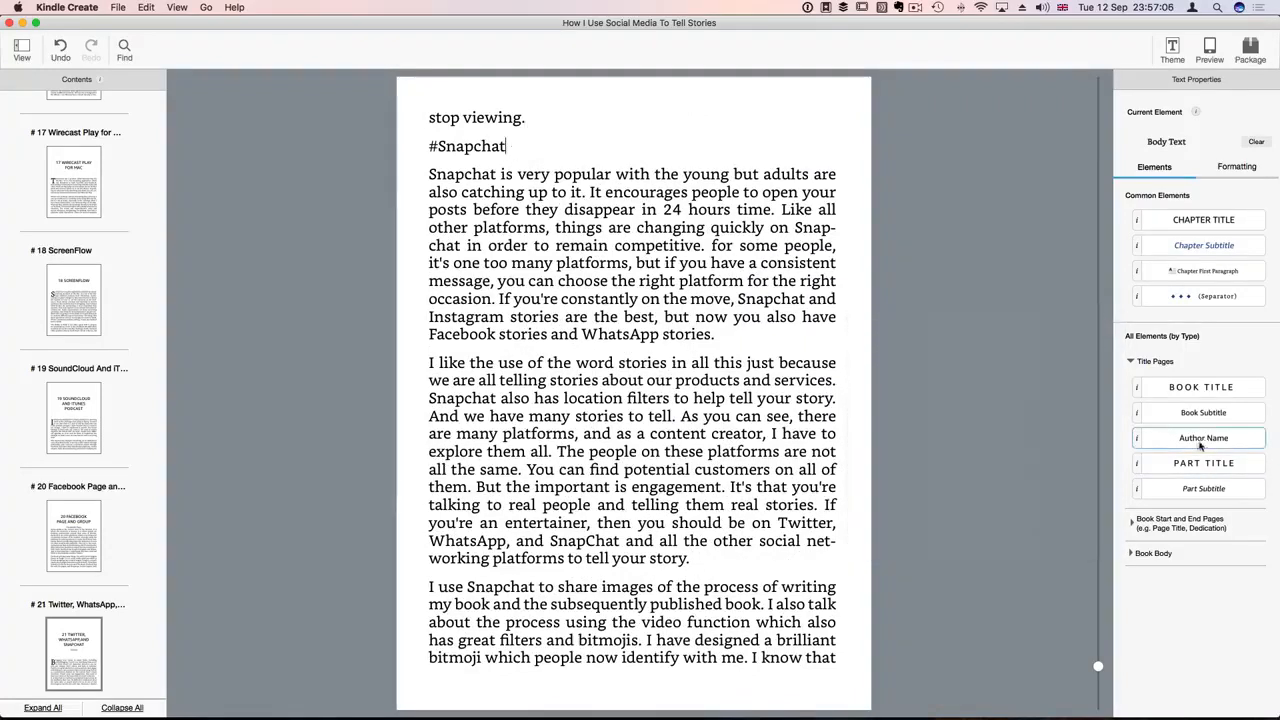
pyautogui.click(1206, 220)
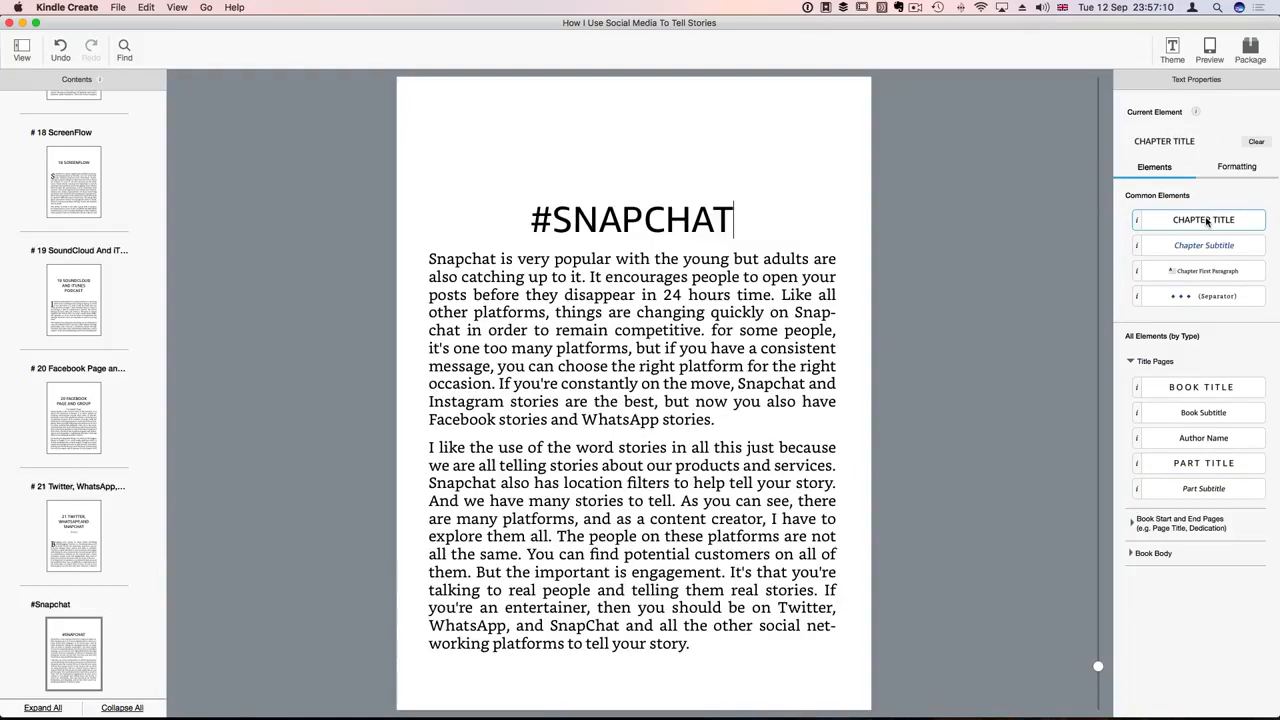
pyautogui.click(1205, 245)
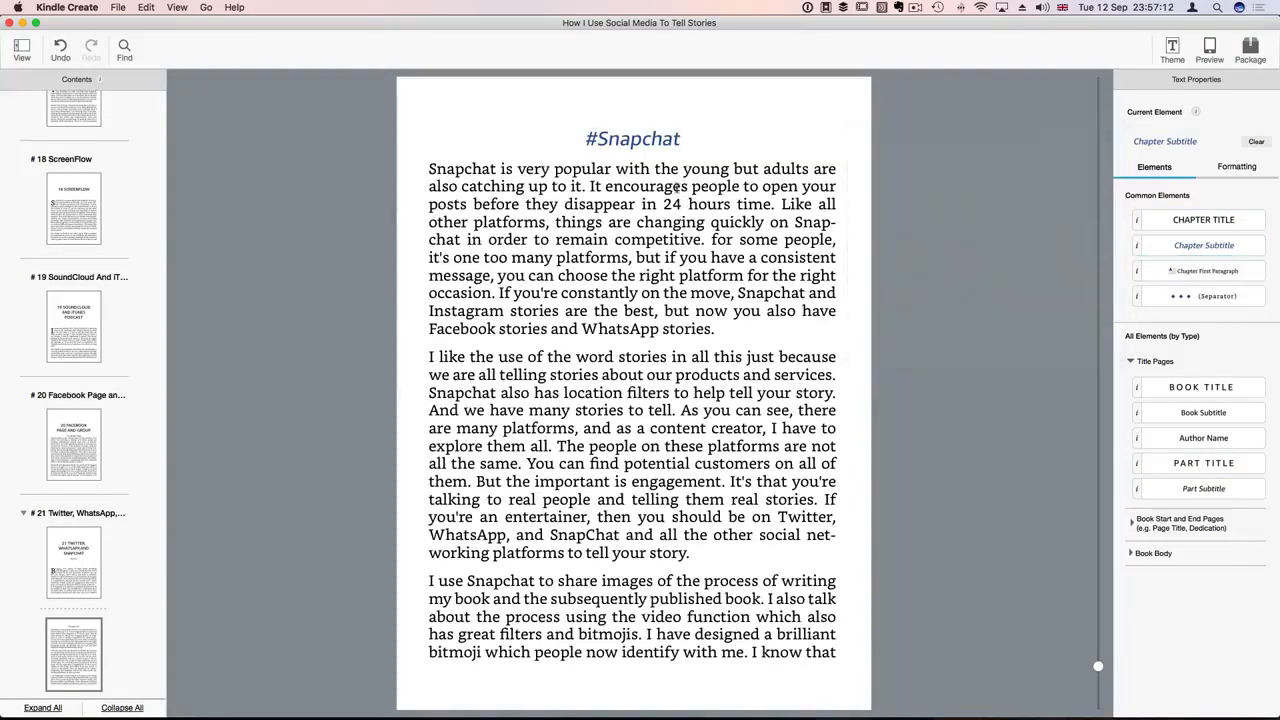
pyautogui.click(604, 138)
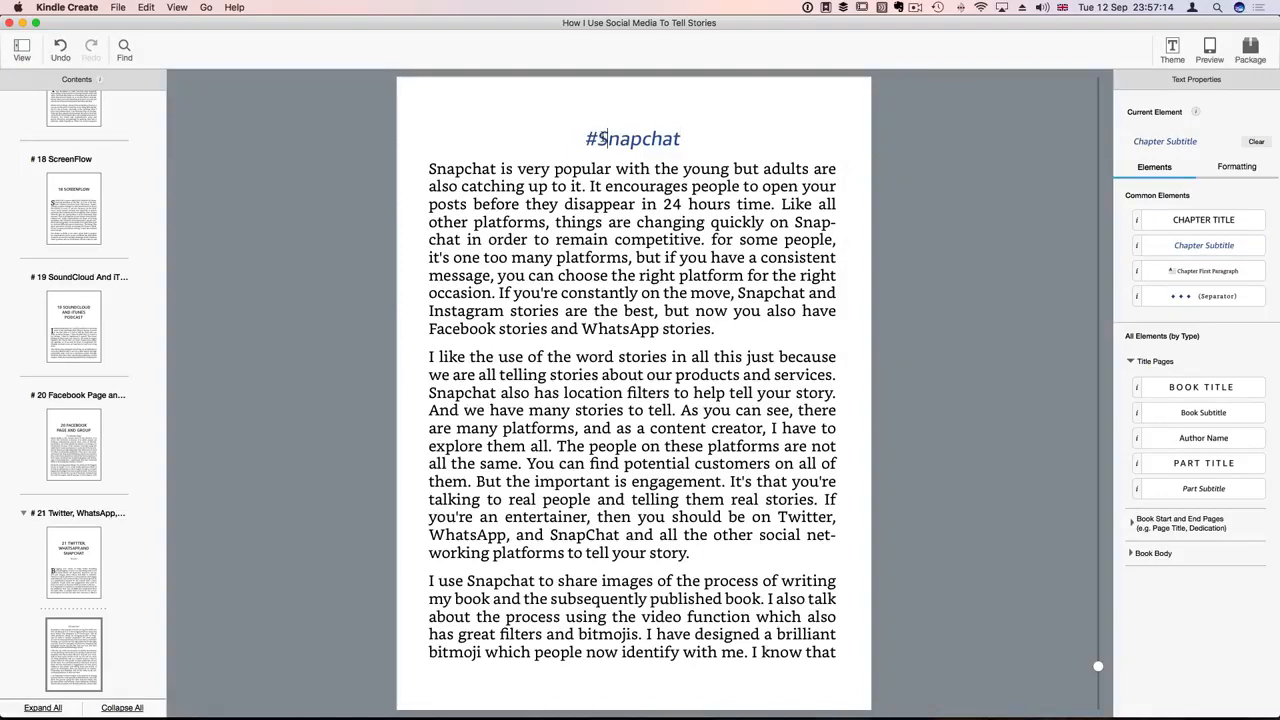
pyautogui.moveTo(606, 138); pyautogui.dragTo(602, 138)
pyautogui.click(598, 138)
pyautogui.press('BackSpace')
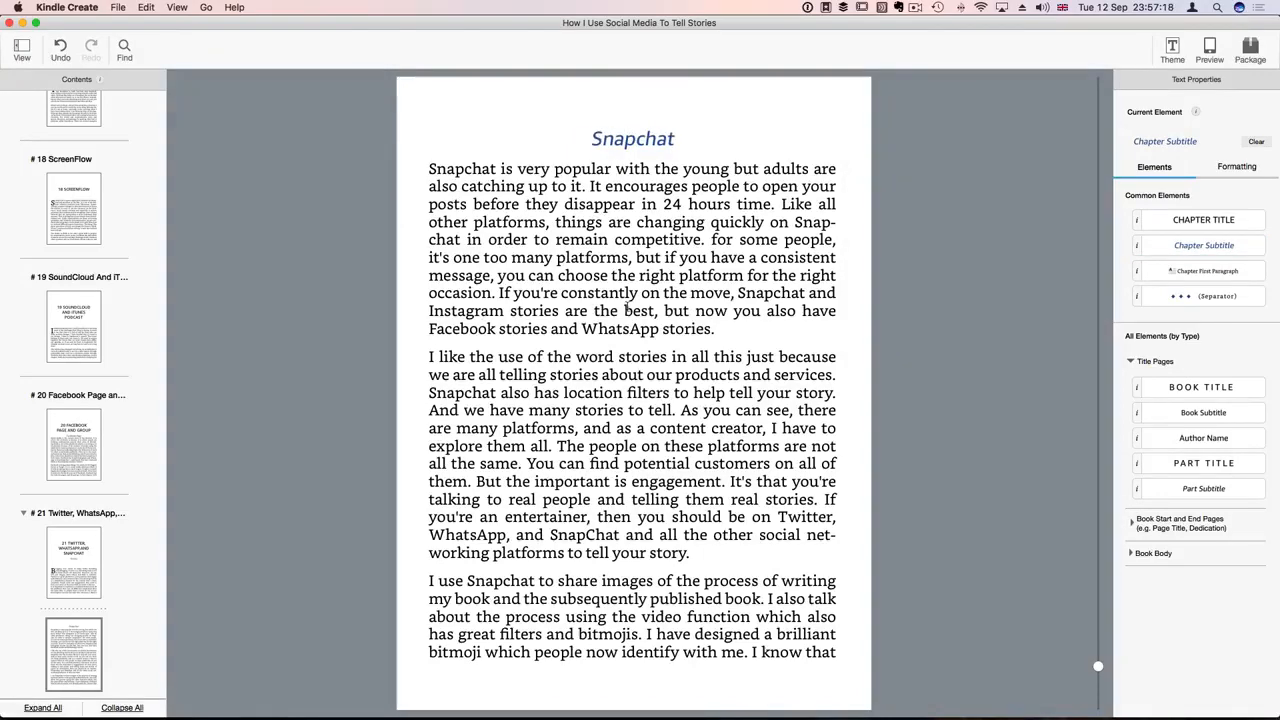
# Step: Style the "# 31 Conclusion" line as a Chapter Title and remove its "# " prefix
pyautogui.scroll(-1, 628, 308)
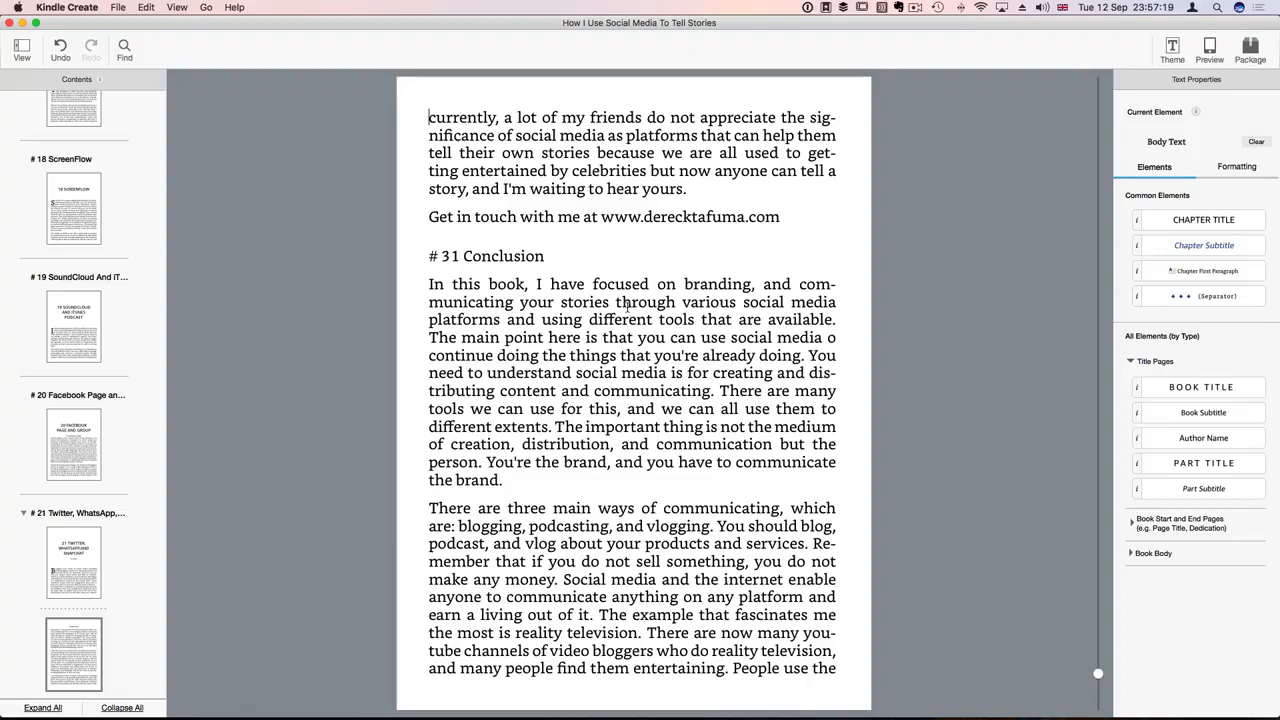
pyautogui.click(549, 260)
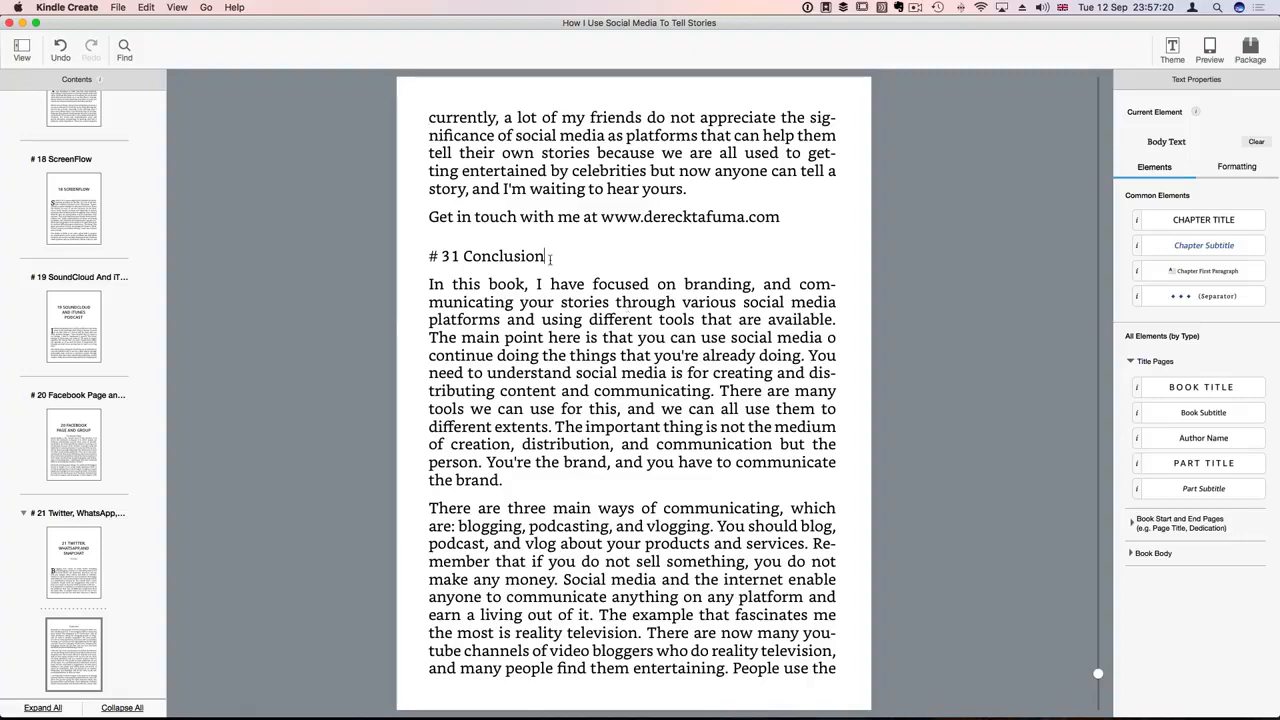
pyautogui.click(1190, 220)
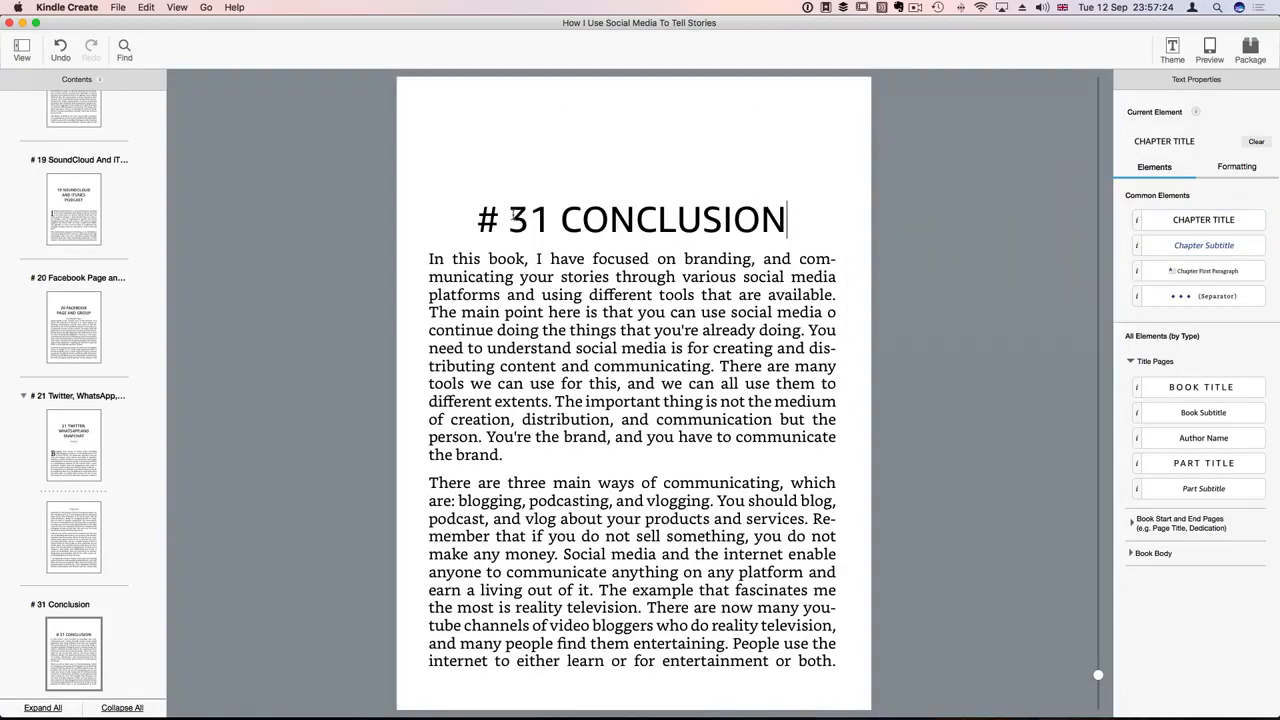
pyautogui.click(511, 218)
pyautogui.press('BackSpace')
pyautogui.press('BackSpace')
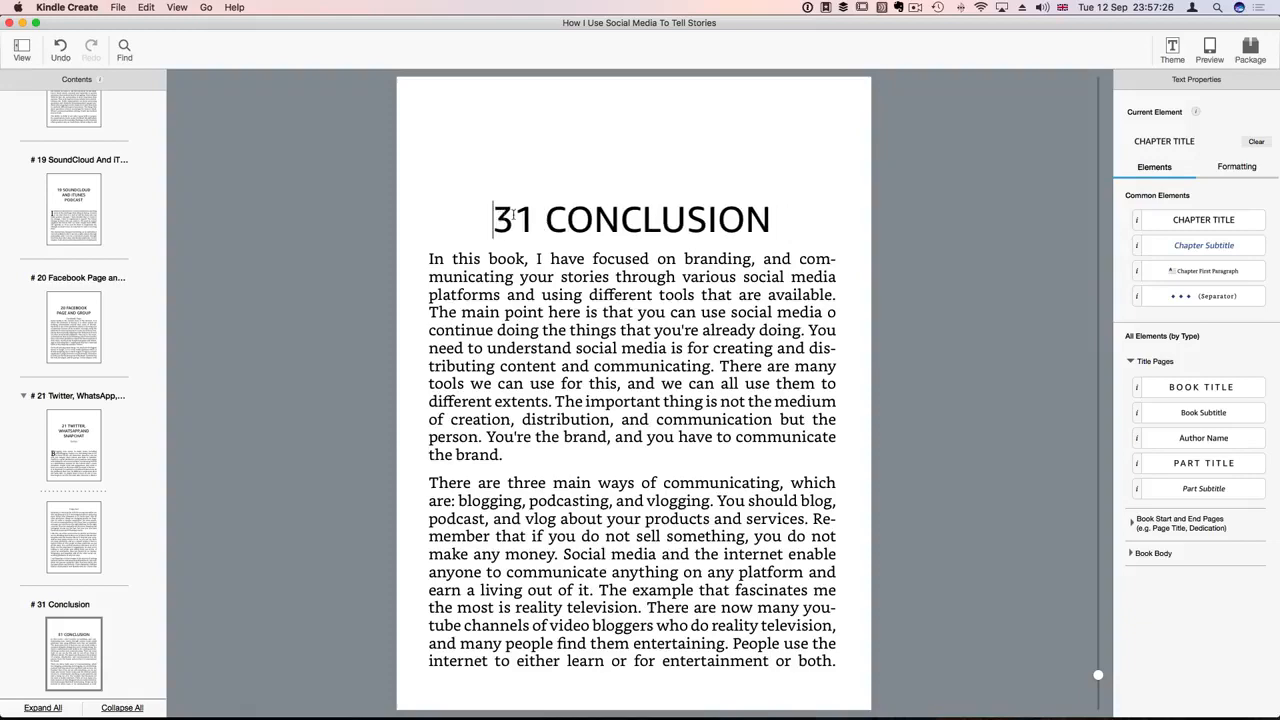
pyautogui.scroll(-2, 697, 322)
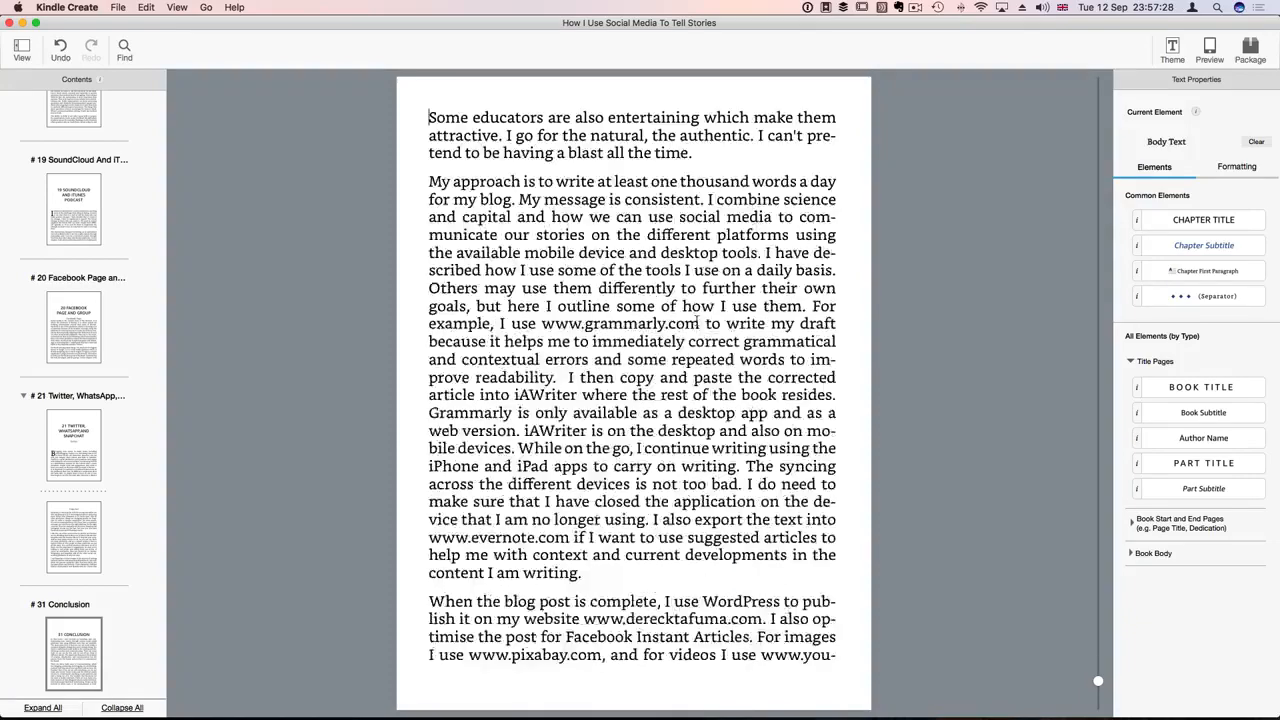
# Step: Review the conclusion to its end, the text formatting options, and the styled pages of chapters 21 and 20
pyautogui.scroll(-2, 697, 322)
pyautogui.scroll(-2, 697, 322)
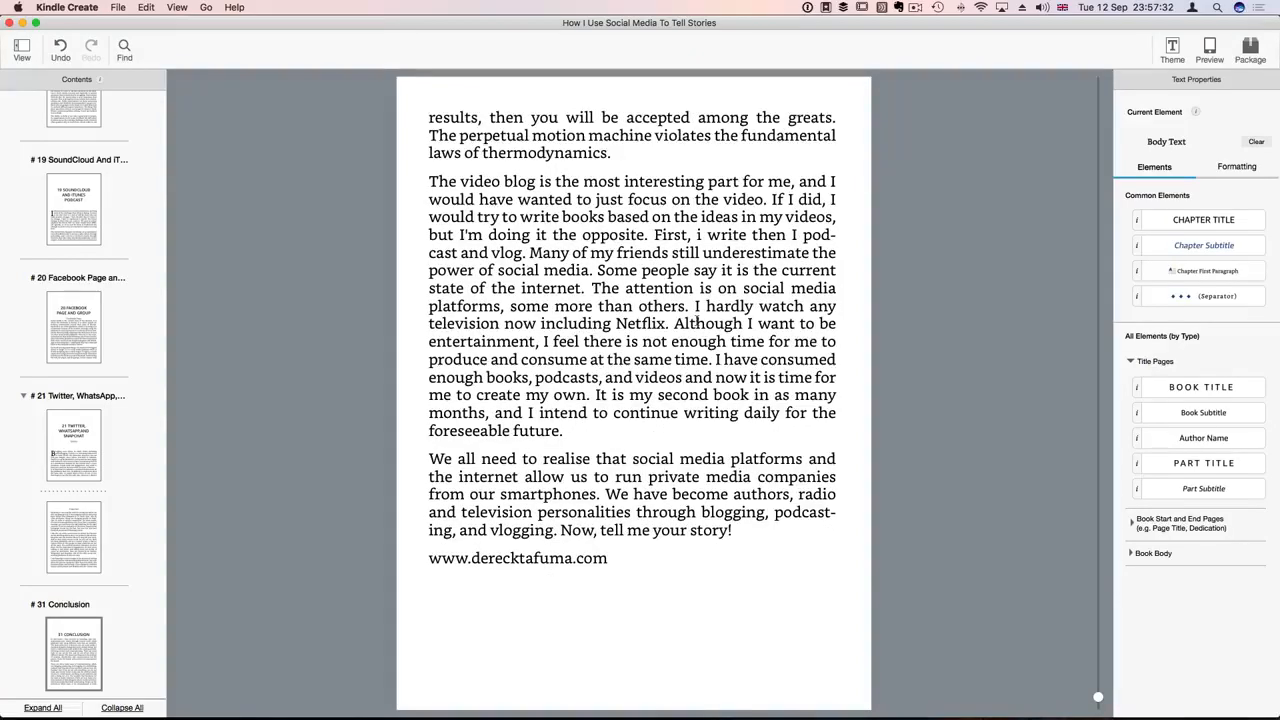
pyautogui.click(1236, 167)
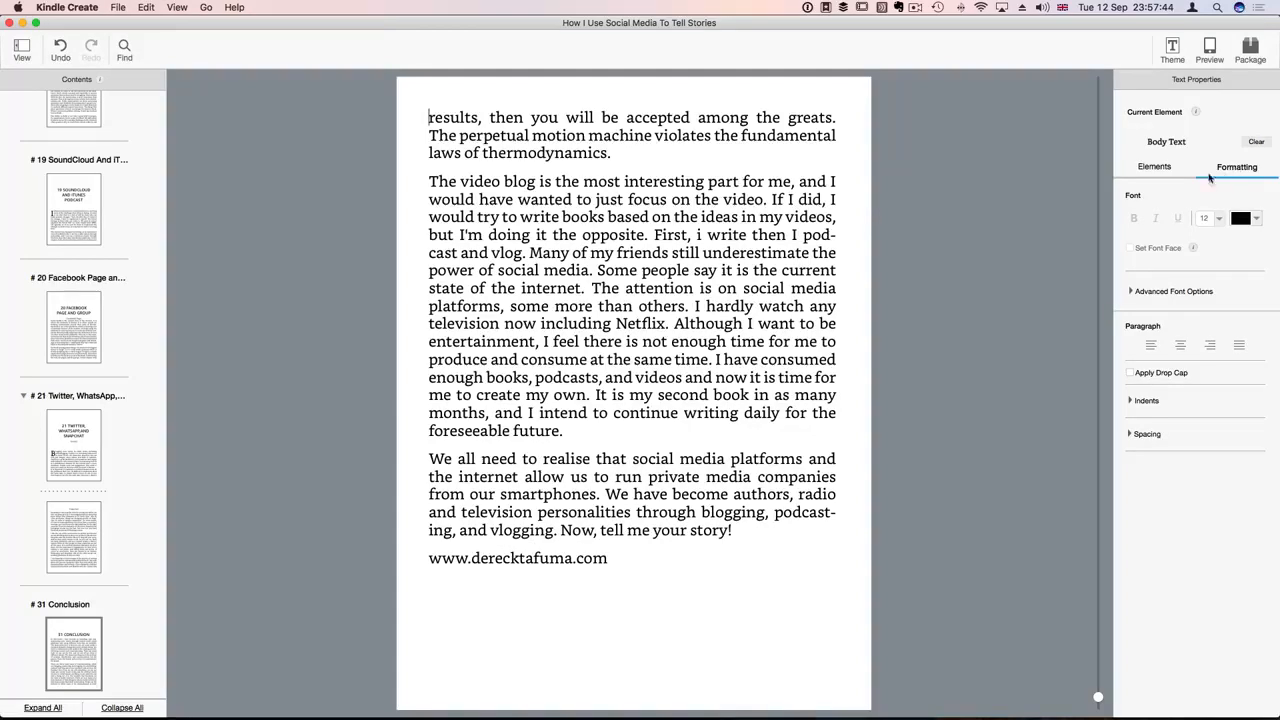
pyautogui.scroll(20, 105, 342)
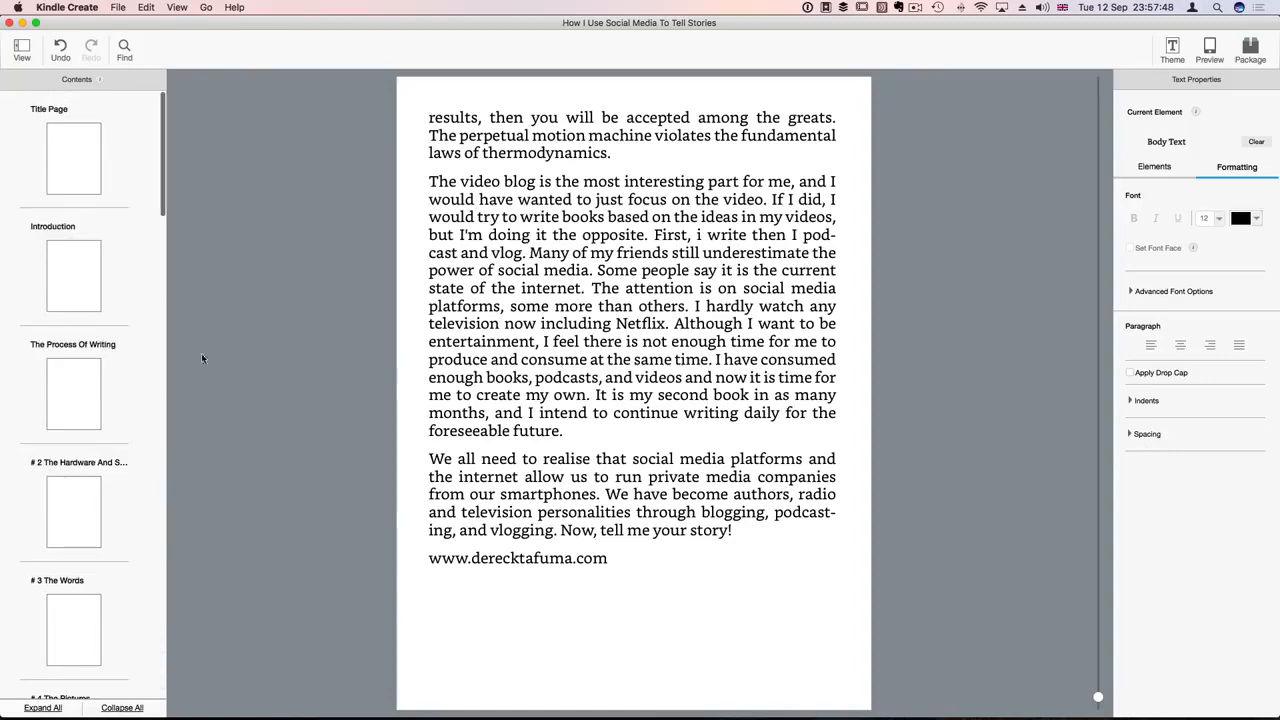
pyautogui.scroll(15, 548, 414)
pyautogui.scroll(15, 548, 414)
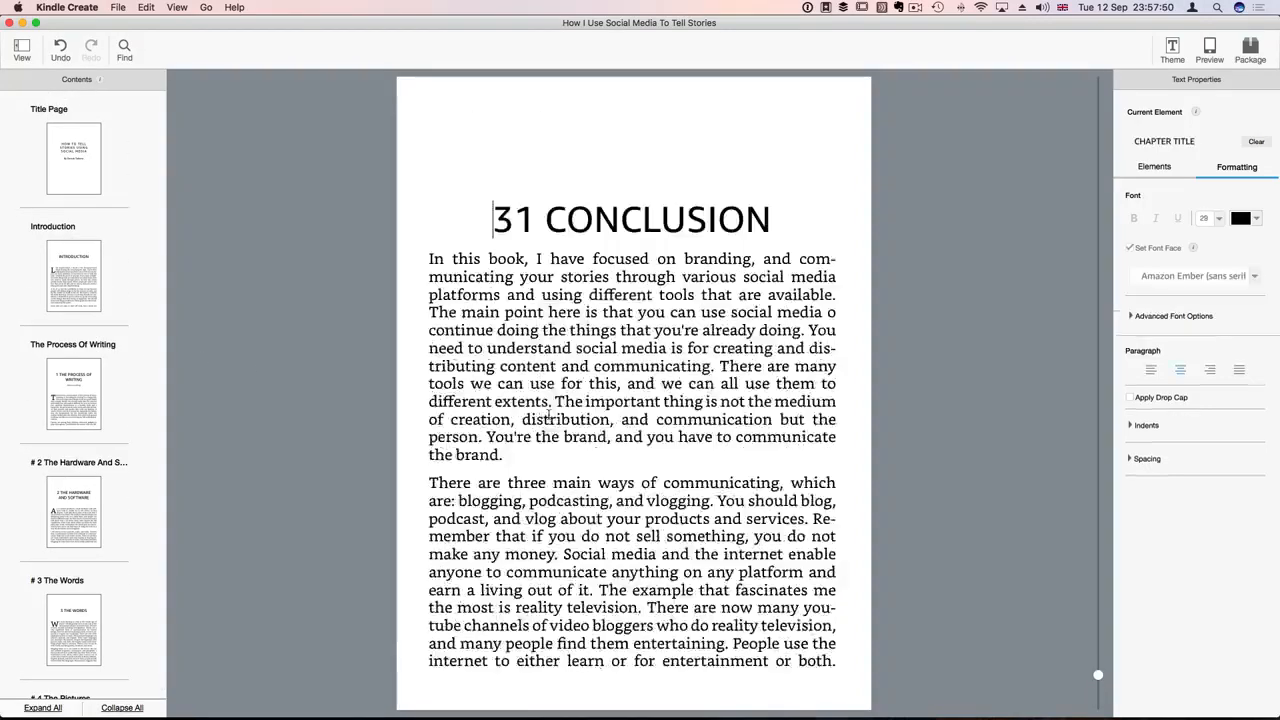
pyautogui.scroll(5, 548, 414)
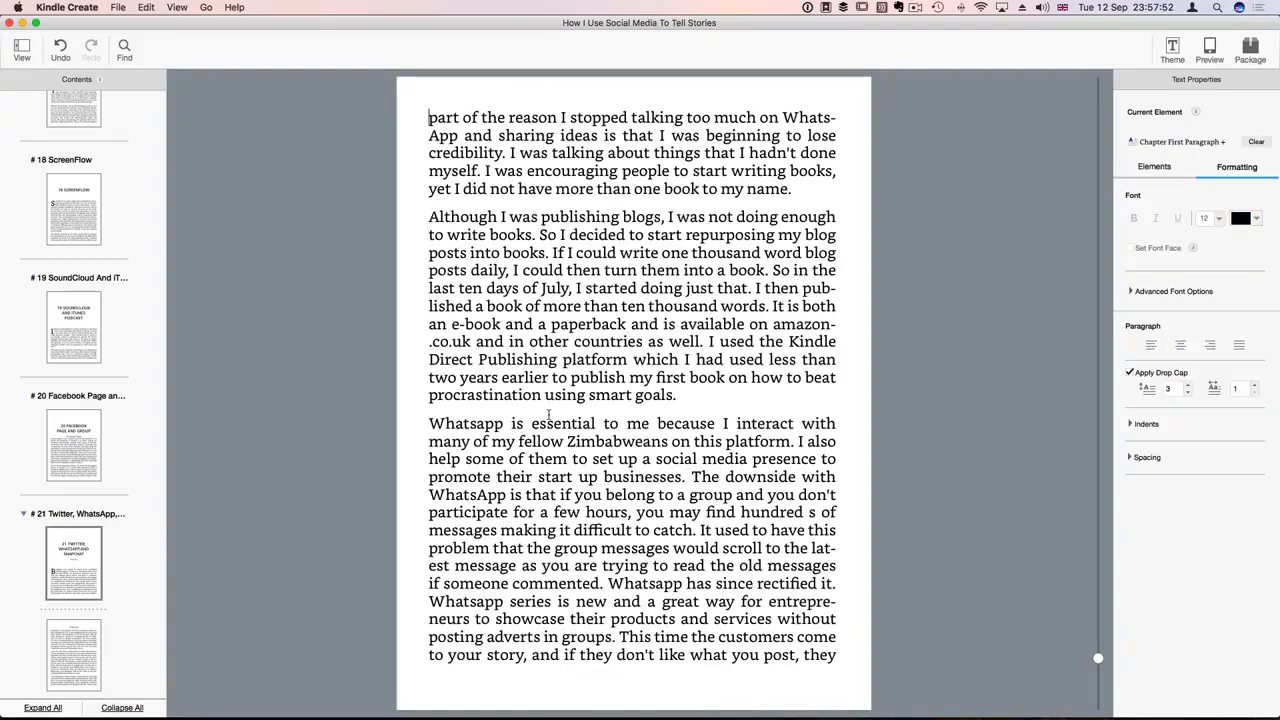
pyautogui.scroll(5, 548, 414)
pyautogui.scroll(5, 548, 414)
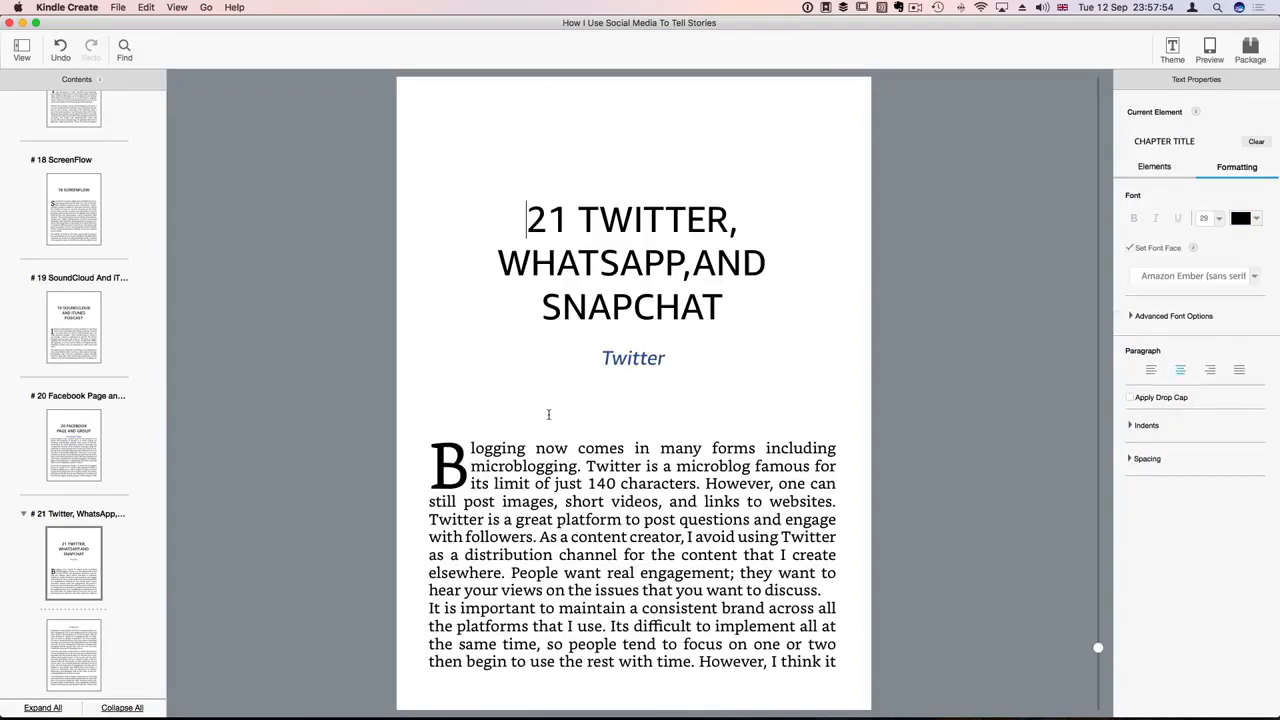
pyautogui.scroll(5, 548, 414)
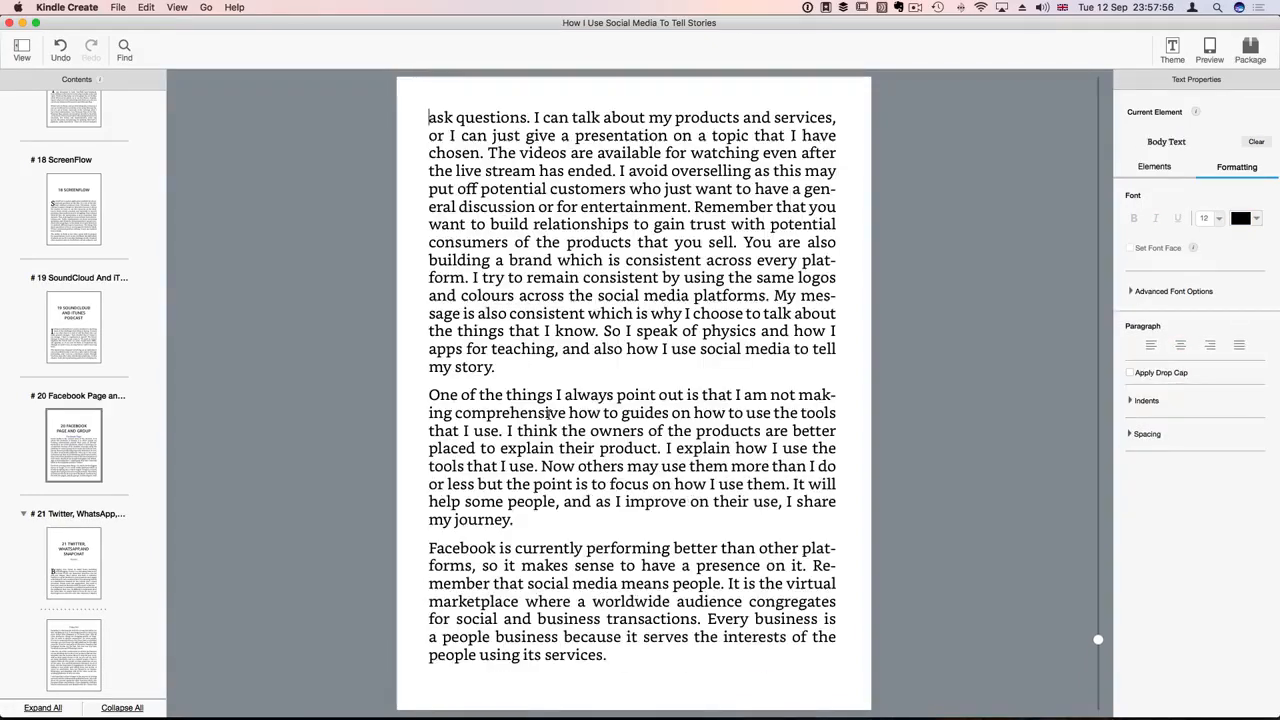
pyautogui.scroll(10, 548, 414)
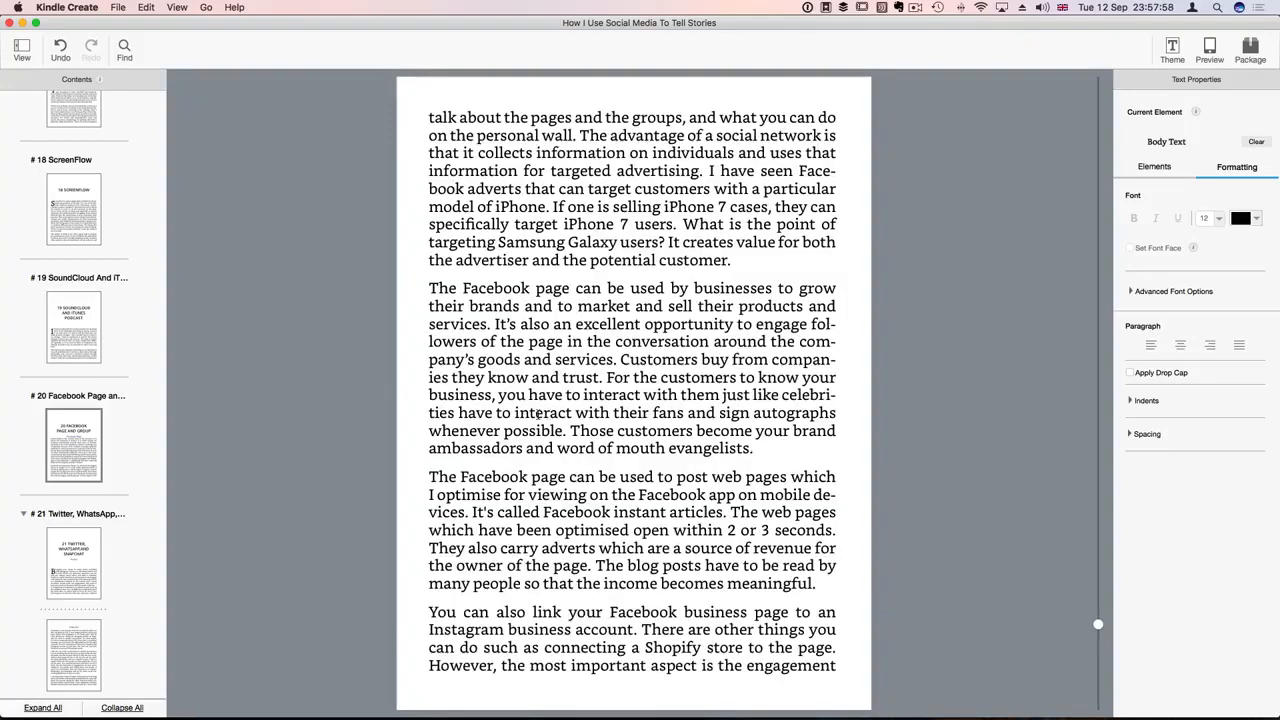
# Step: Save the project and package it for publishing as "How I Use Social Media To Tell Stories" in iCloud Drive
pyautogui.click(1251, 50)
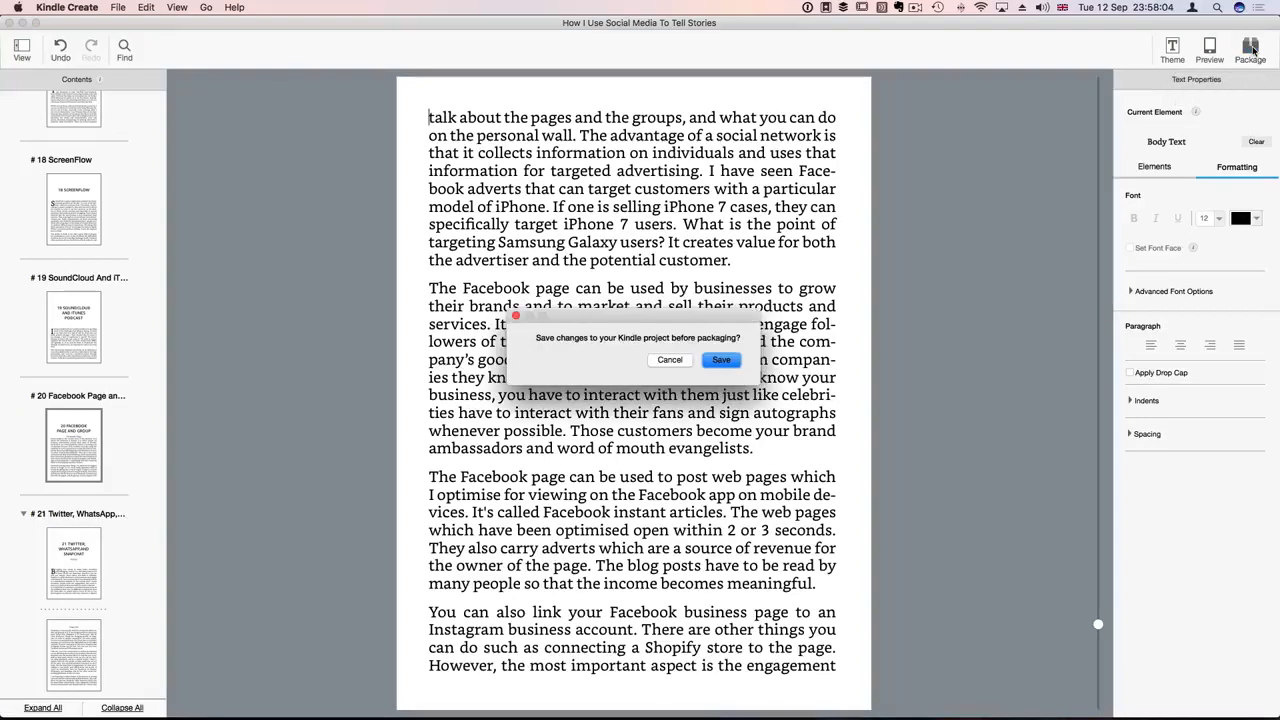
pyautogui.click(721, 360)
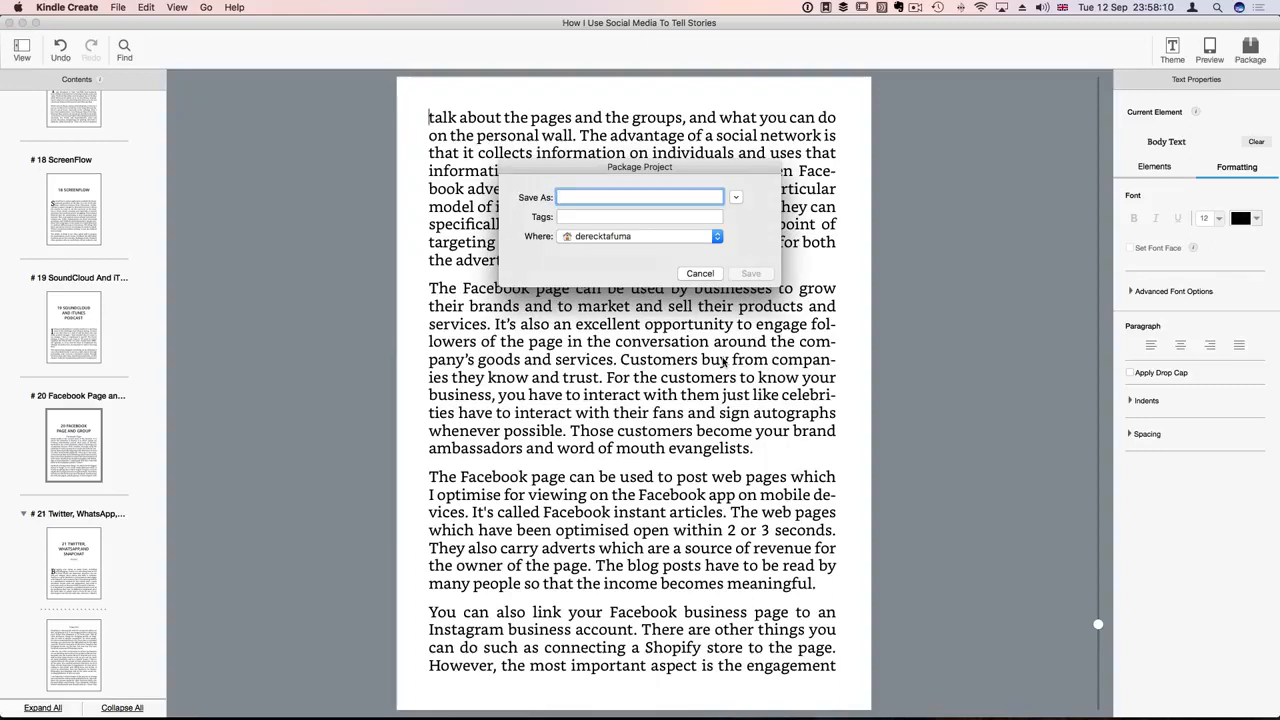
pyautogui.write('Hoo')
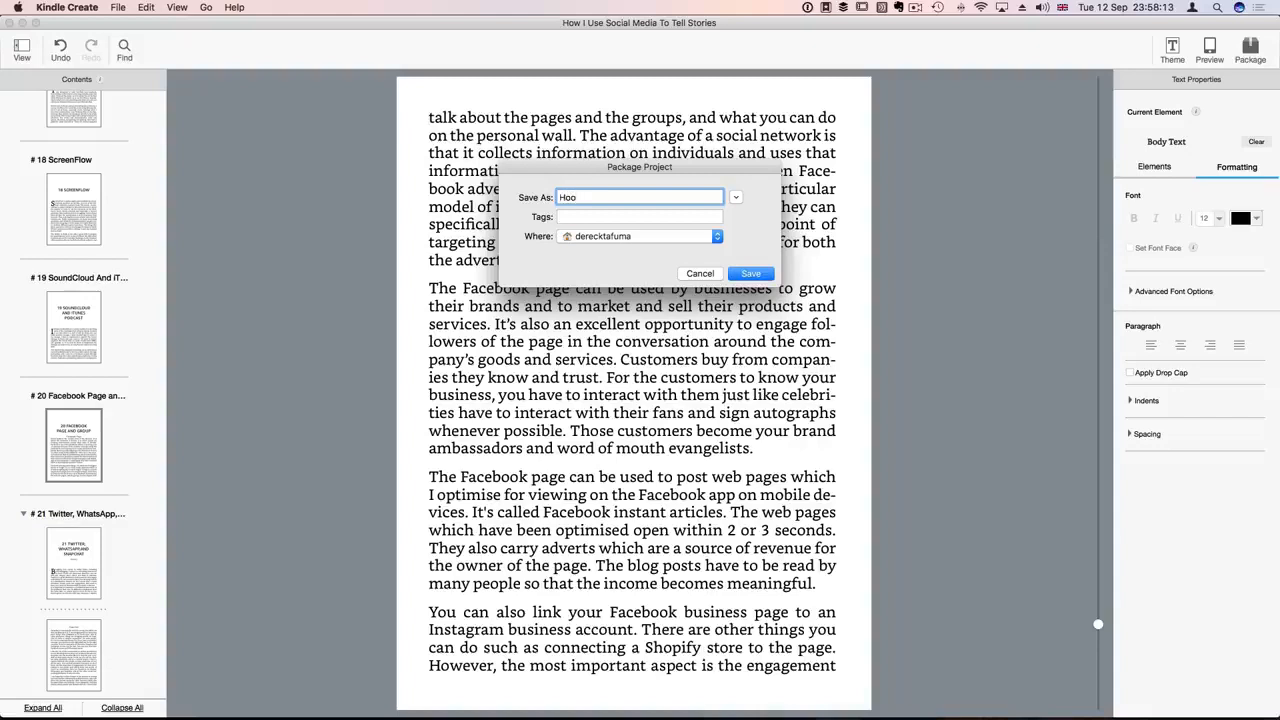
pyautogui.press('BackSpace')
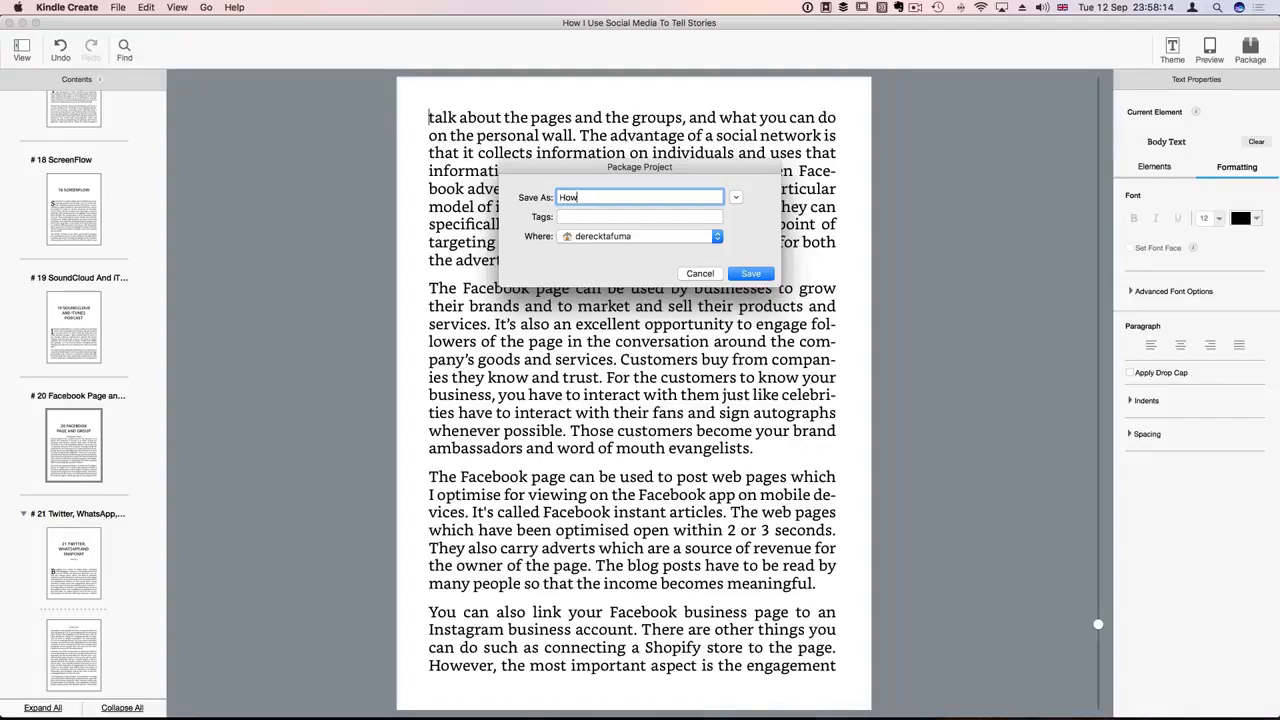
pyautogui.write('w I Use Social Media To Tell Stories')
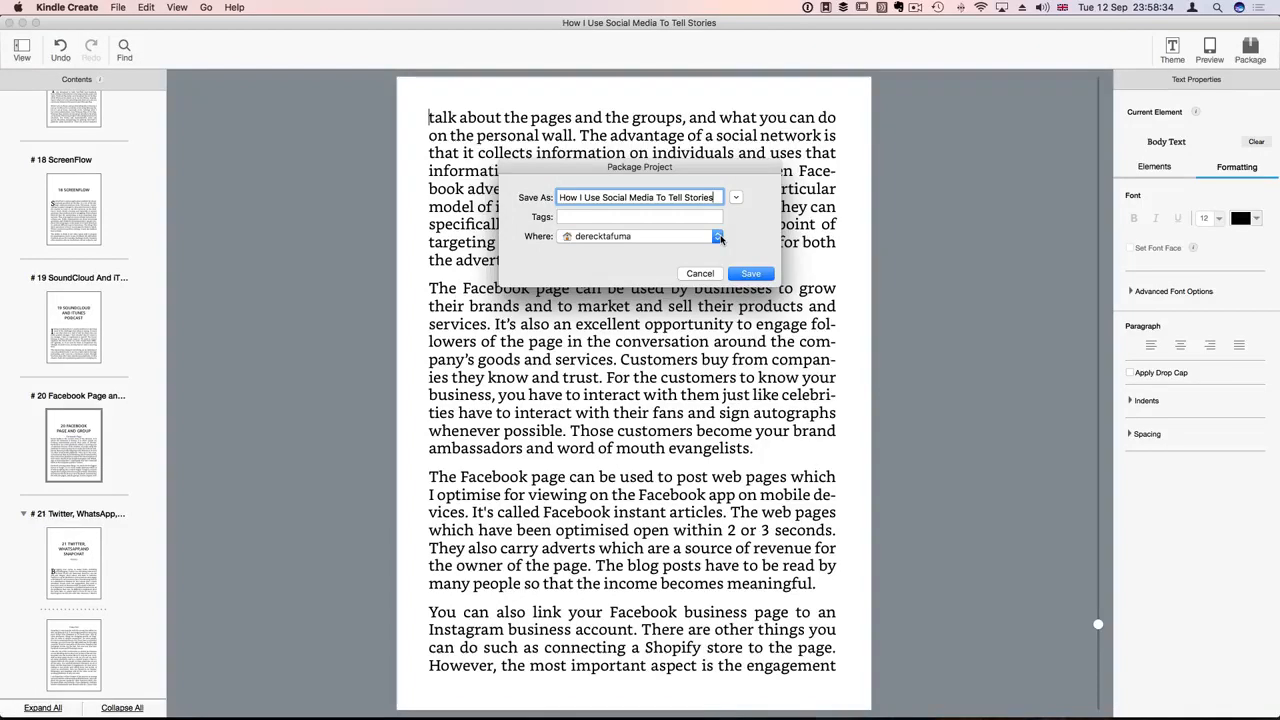
pyautogui.click(718, 237)
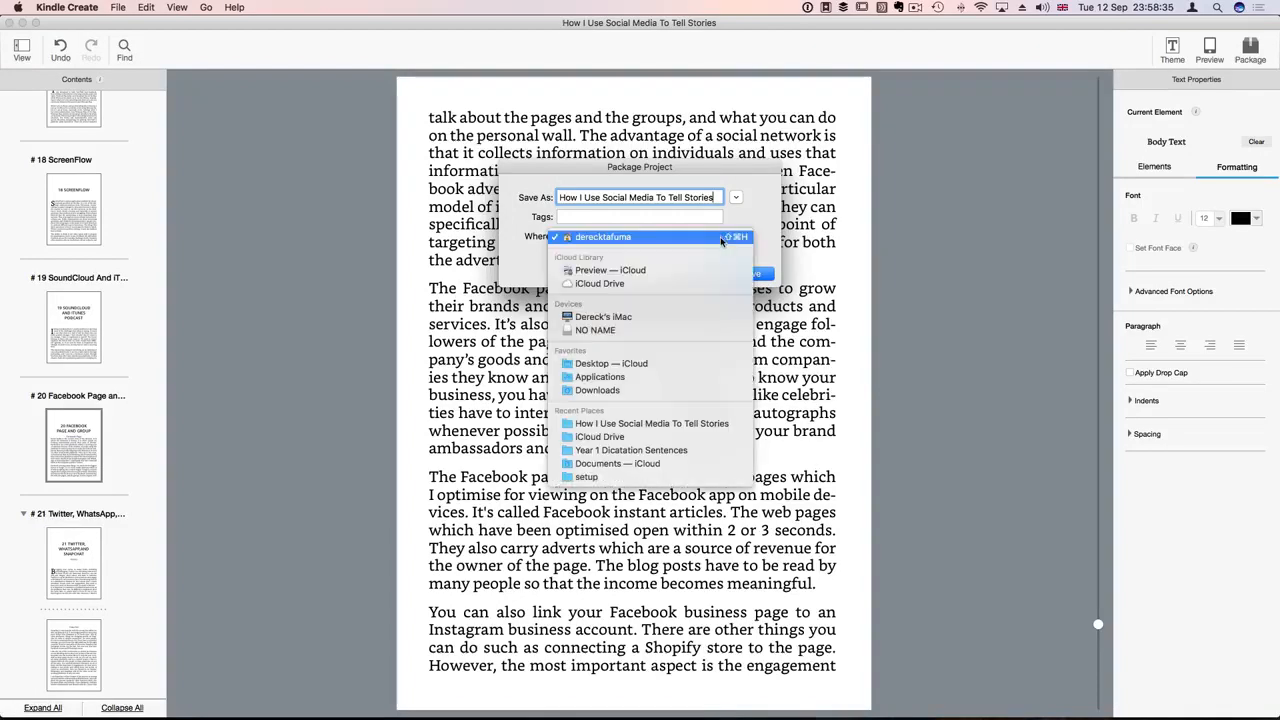
pyautogui.click(695, 285)
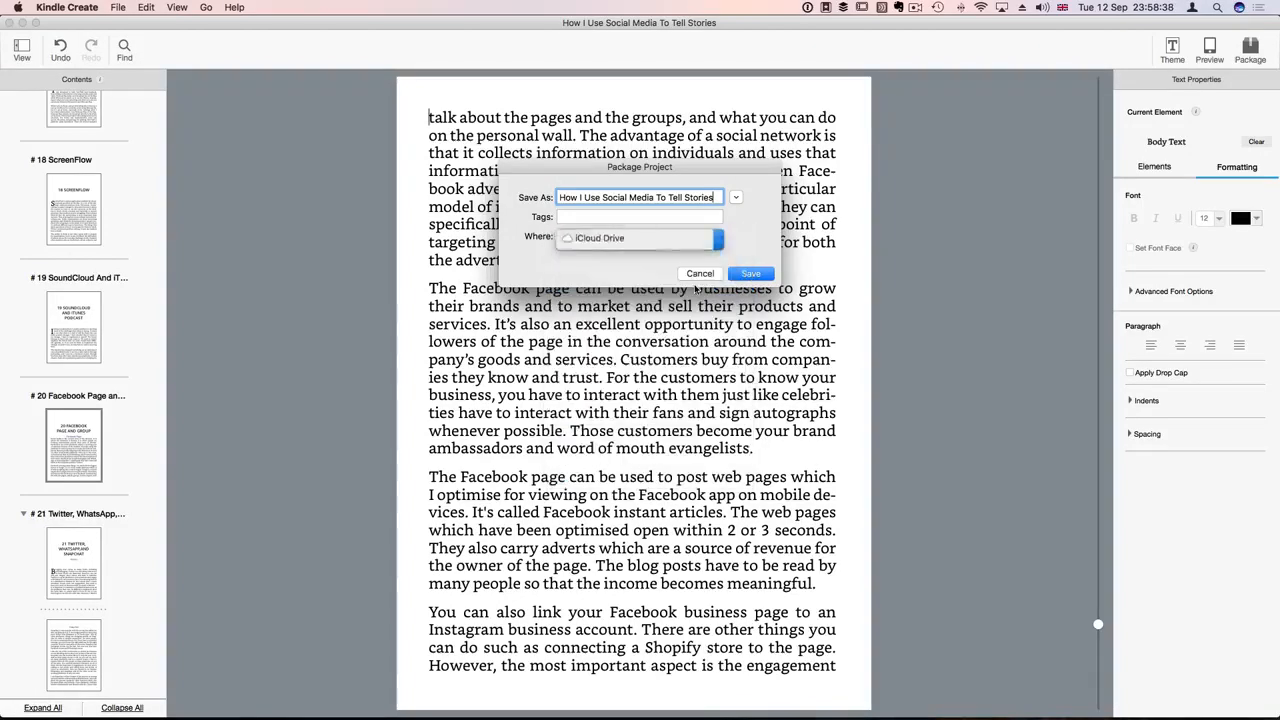
pyautogui.click(752, 274)
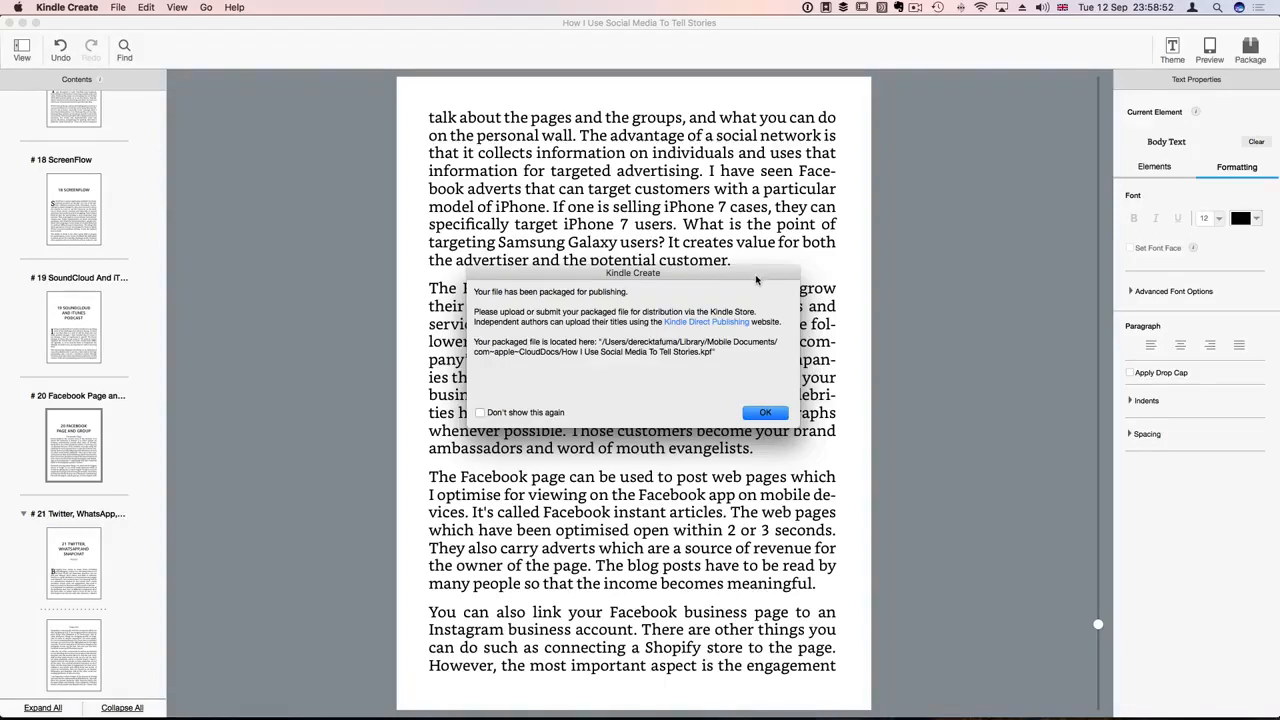
pyautogui.click(760, 415)
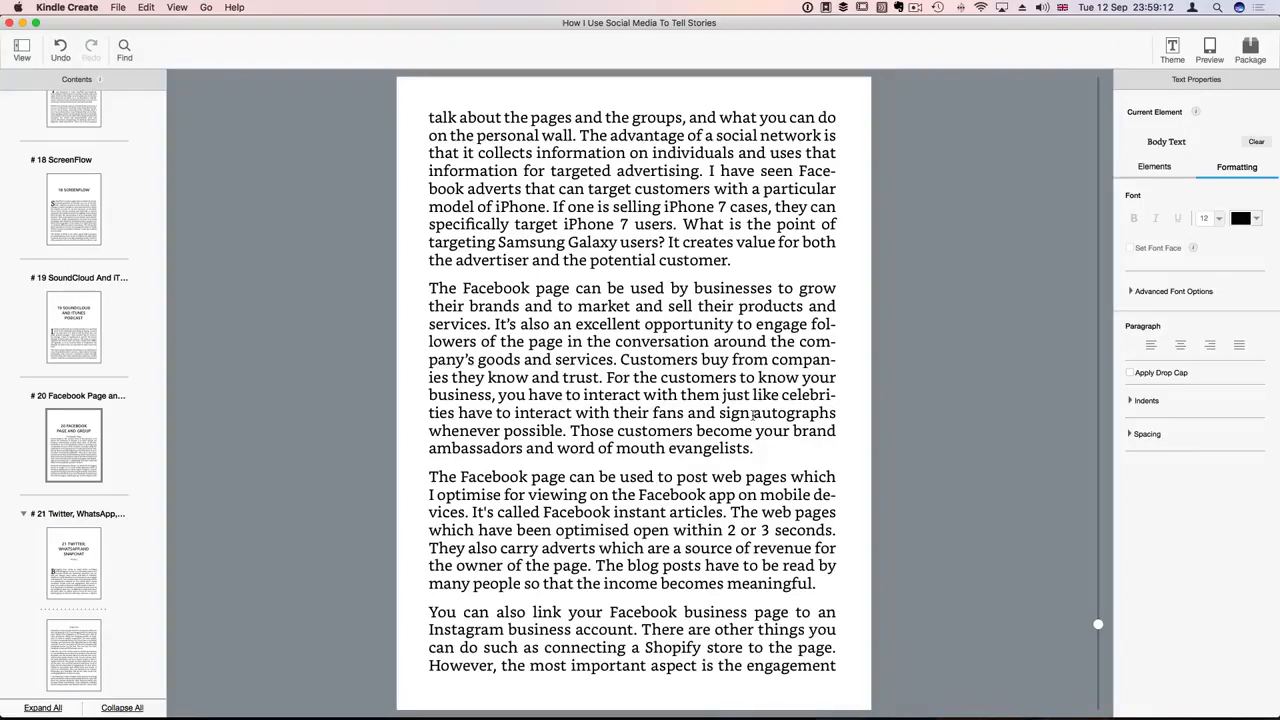
# Step: Examine the available element styles for title pages, book start and end pages, and the book body
pyautogui.click(1155, 168)
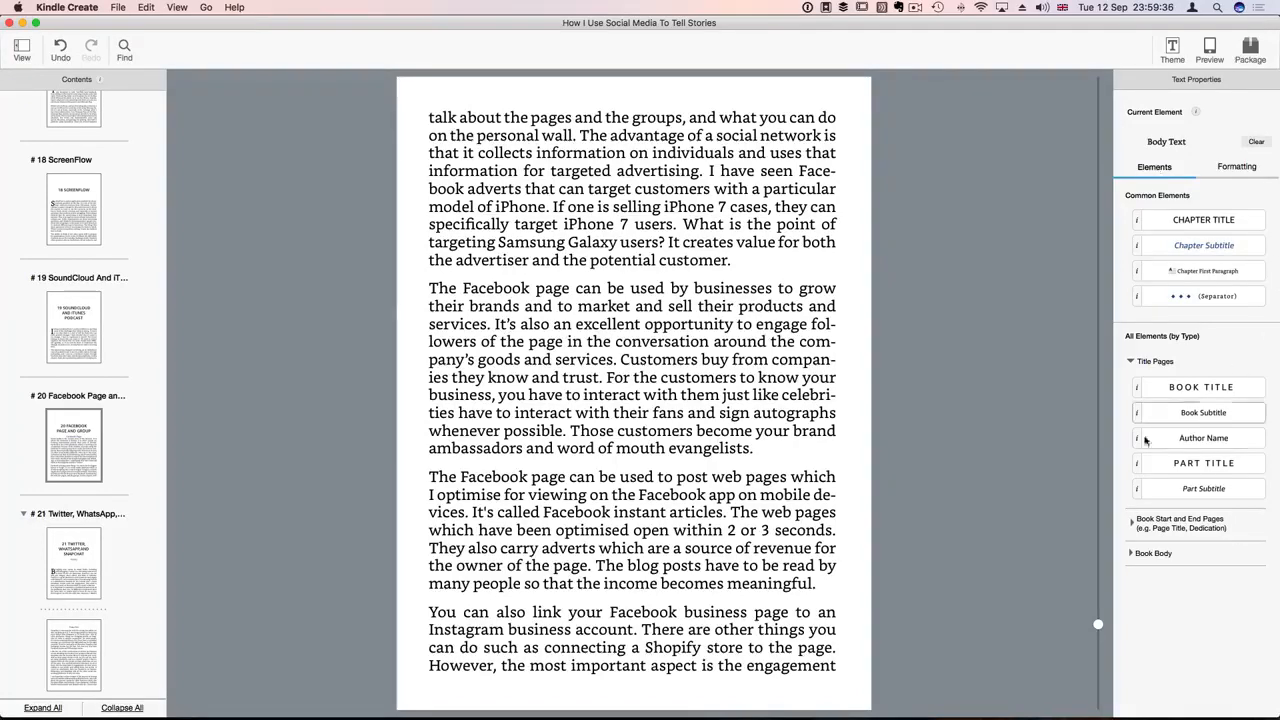
pyautogui.click(1134, 527)
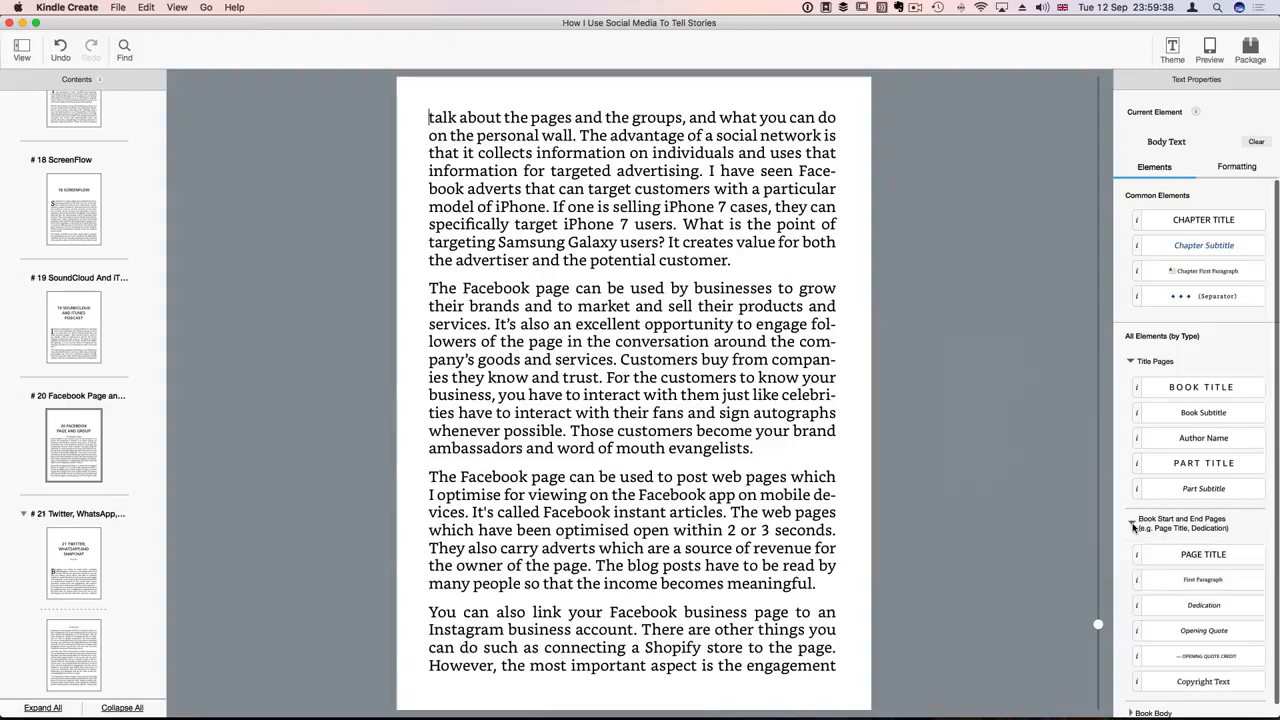
pyautogui.scroll(-1, 1161, 535)
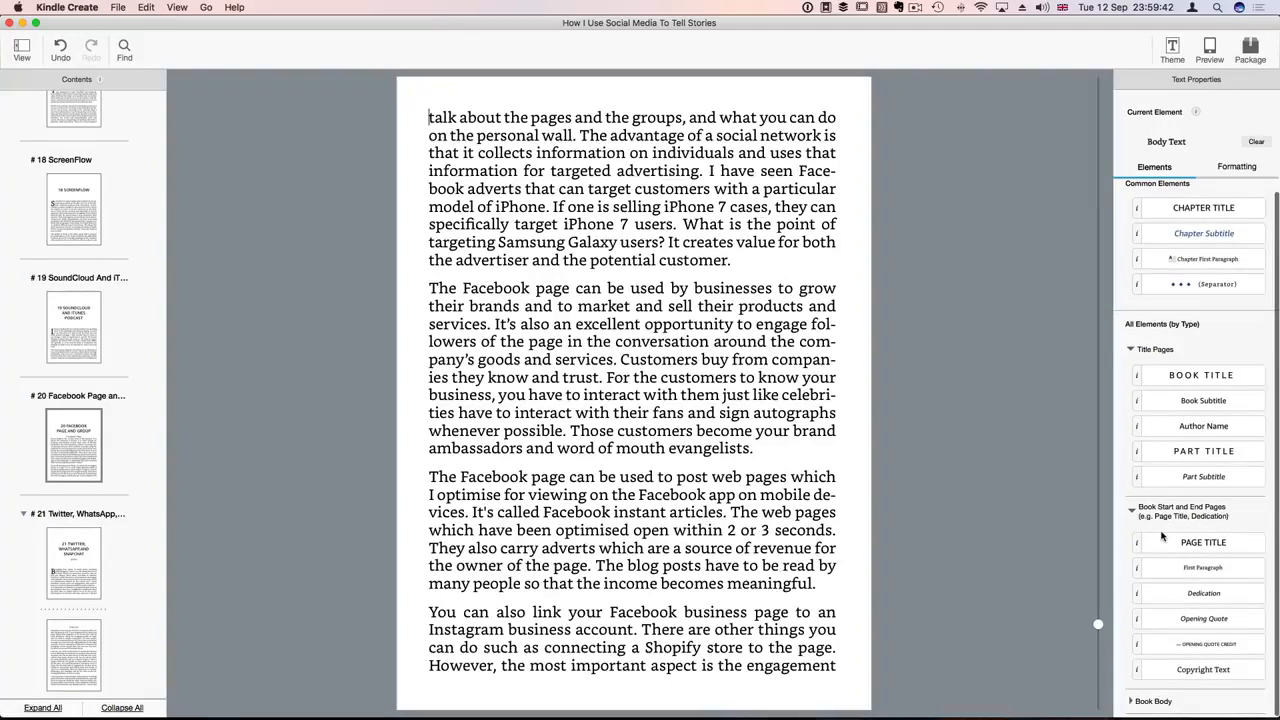
pyautogui.click(1131, 703)
pyautogui.scroll(-5, 1170, 670)
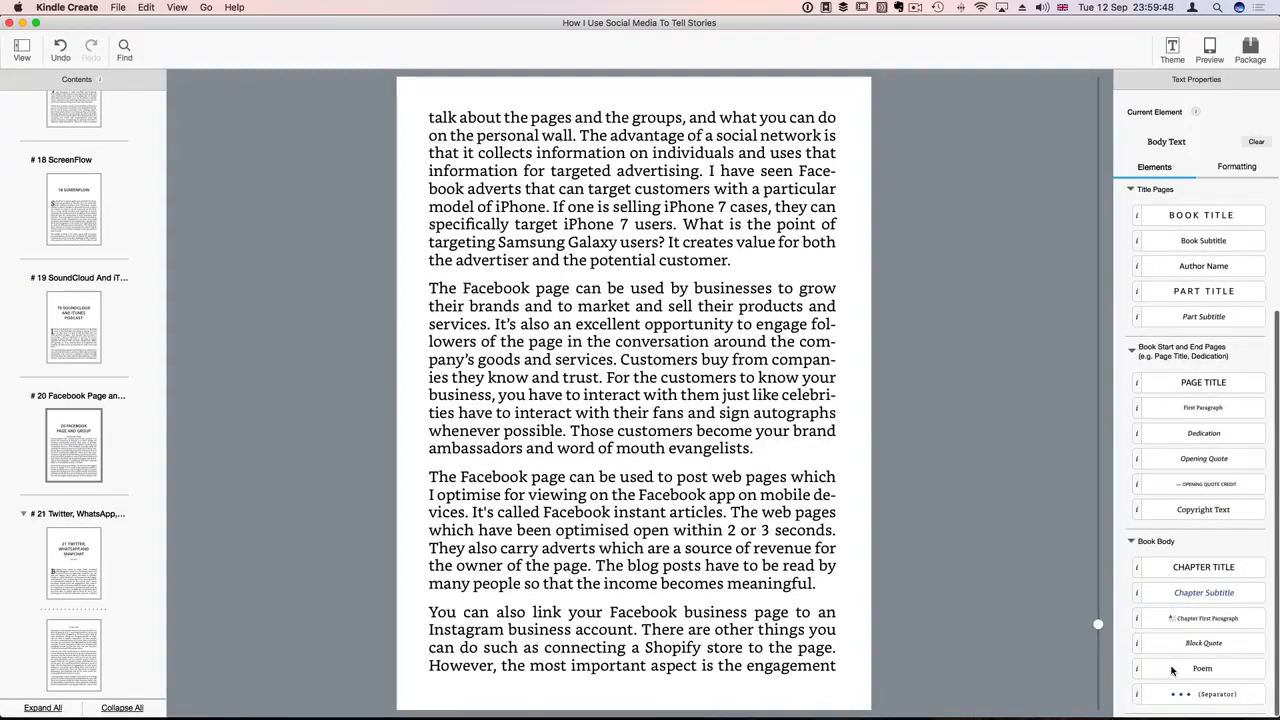
pyautogui.scroll(1, 1172, 670)
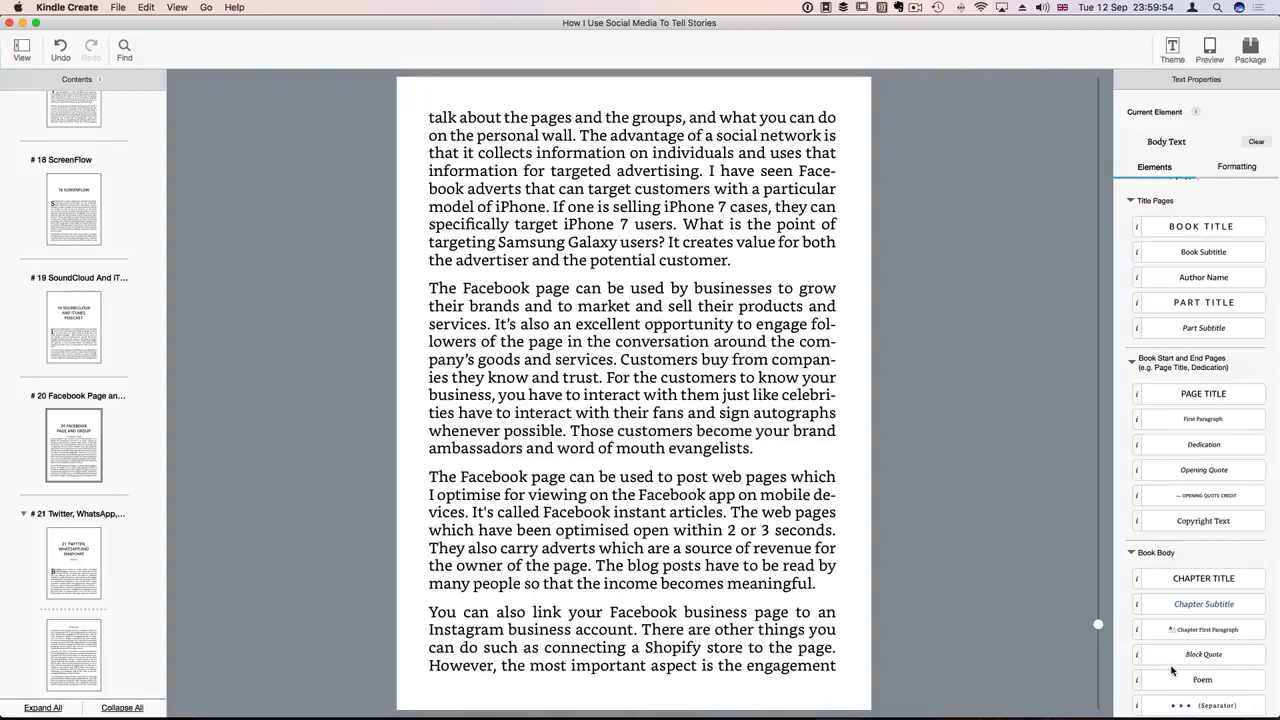
pyautogui.scroll(5, 1172, 670)
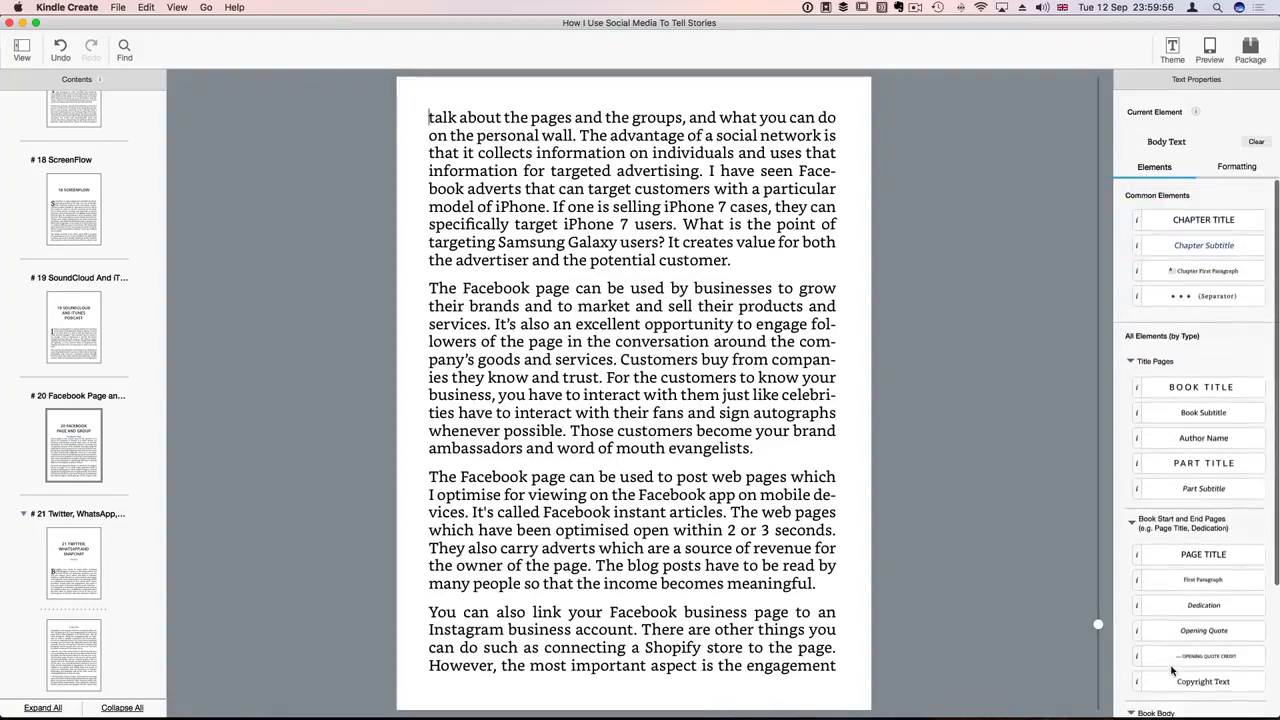